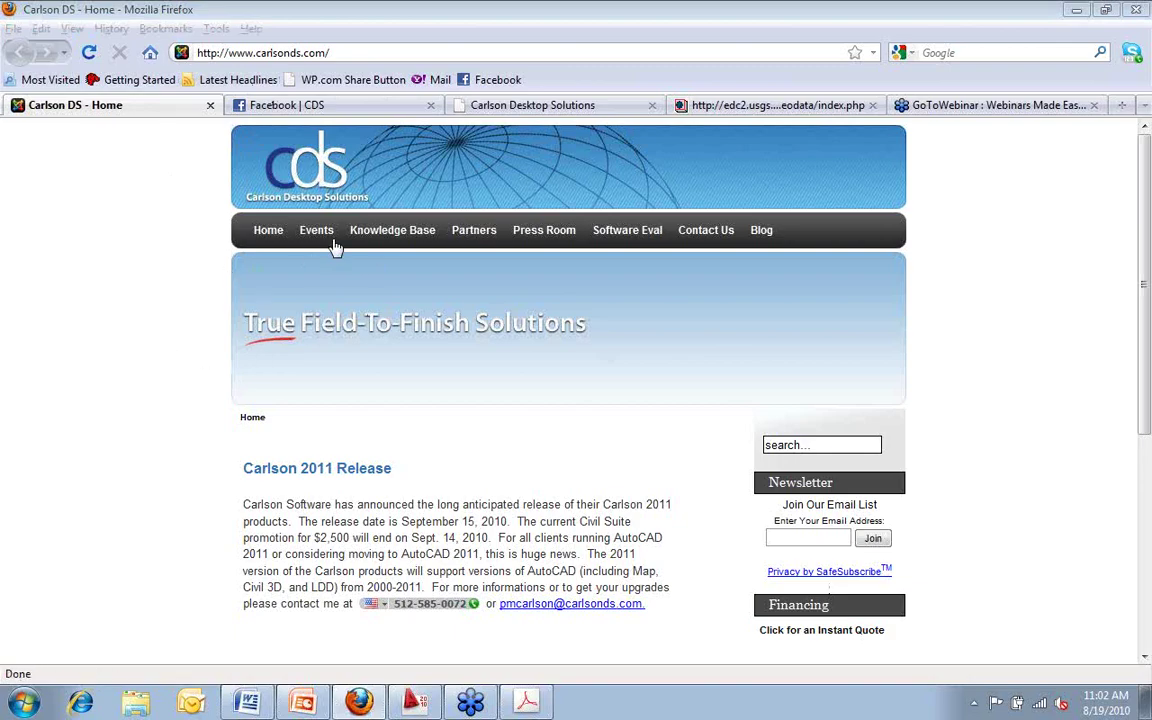
# Step: Open the Knowledge Base on the Carlson Desktop Solutions website and look through its list of articles
pyautogui.click(392, 236)
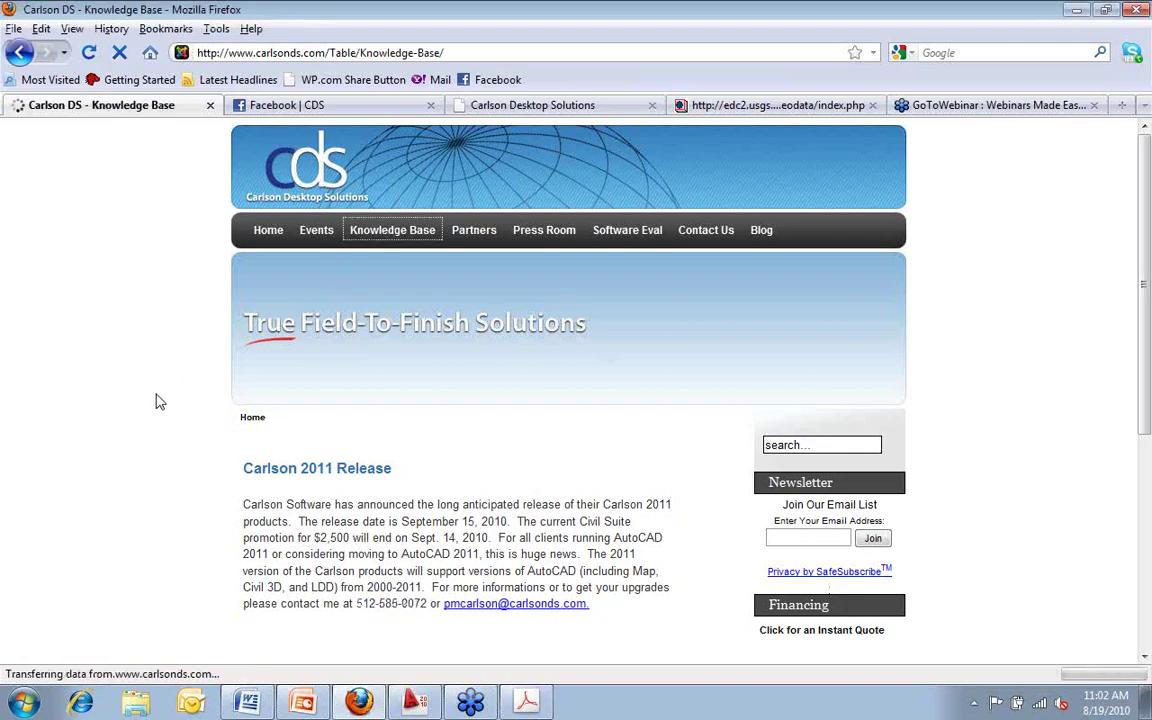
pyautogui.scroll(-1, 150, 380)
pyautogui.scroll(-10, 150, 340)
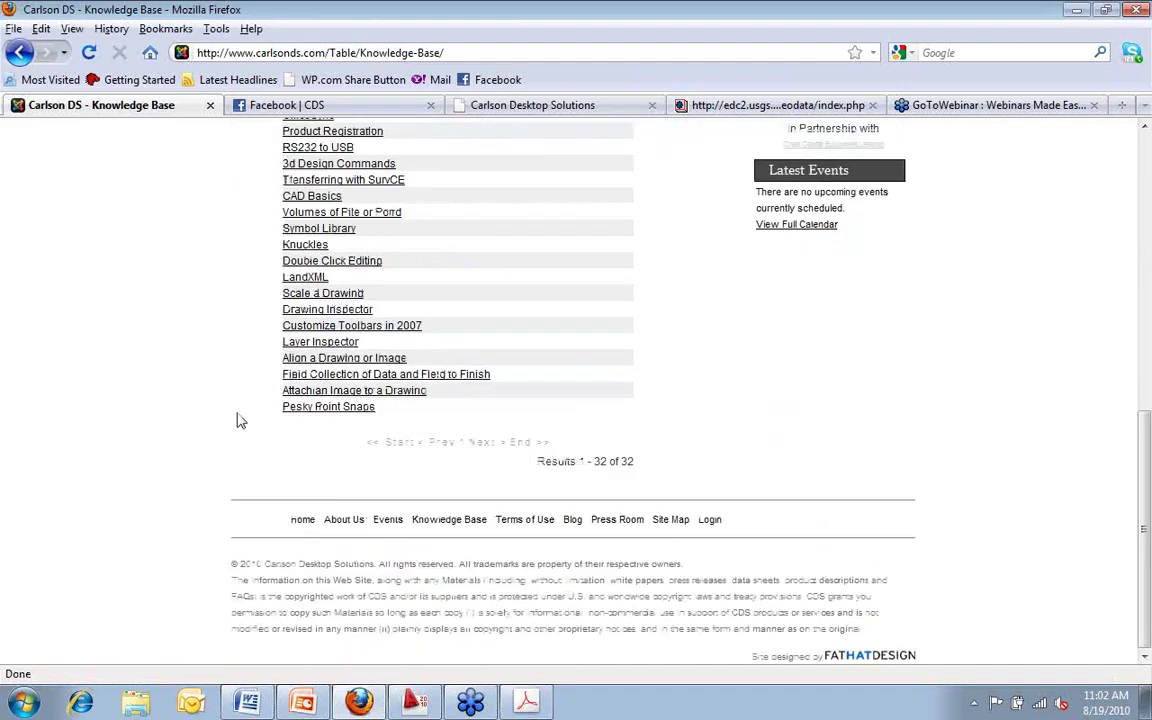
pyautogui.scroll(5, 230, 417)
pyautogui.scroll(3, 224, 410)
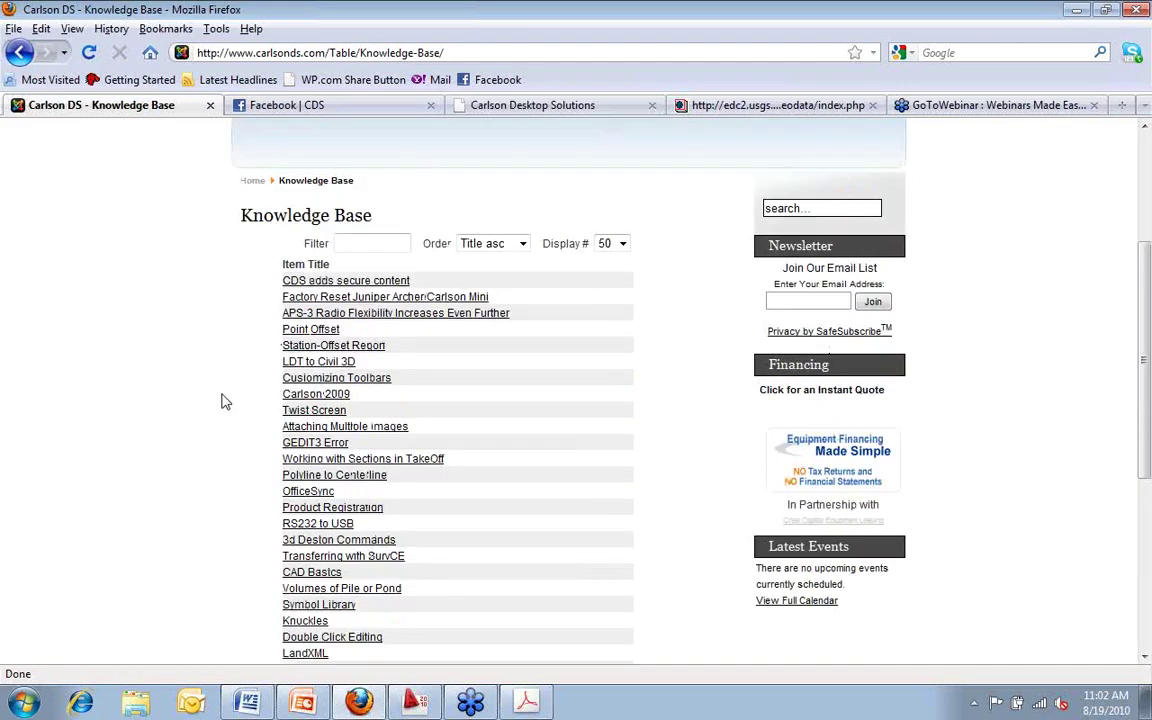
pyautogui.scroll(-1, 224, 401)
pyautogui.scroll(-6, 224, 403)
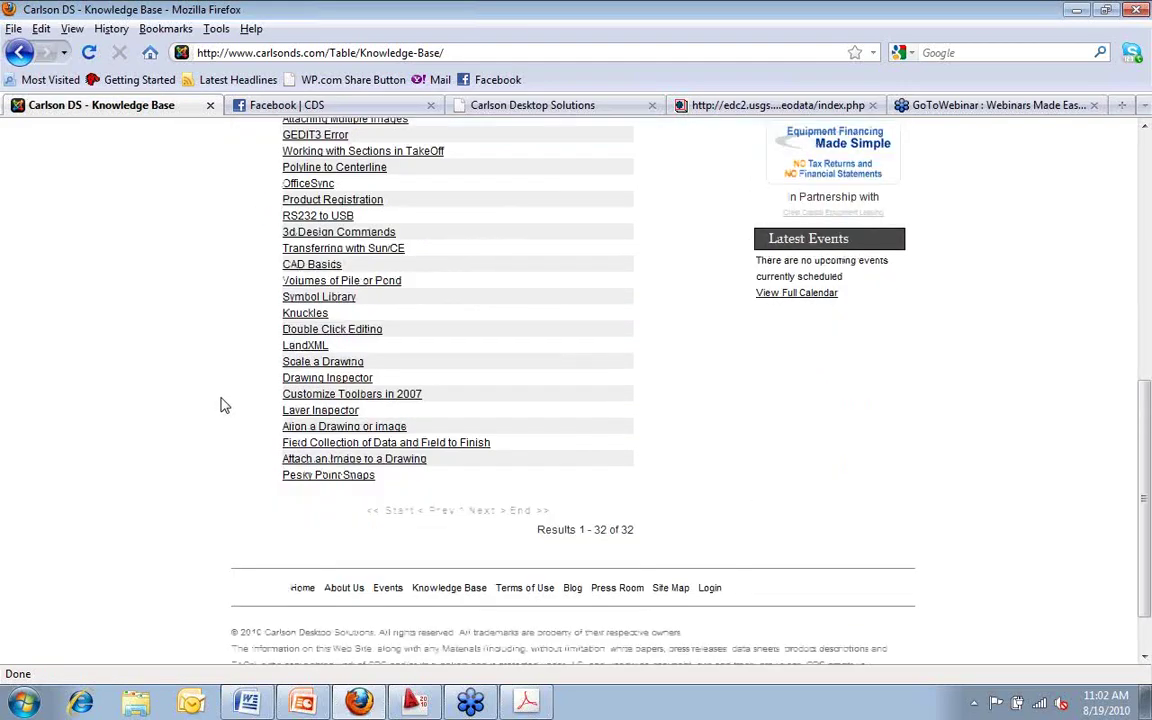
pyautogui.scroll(-1, 224, 405)
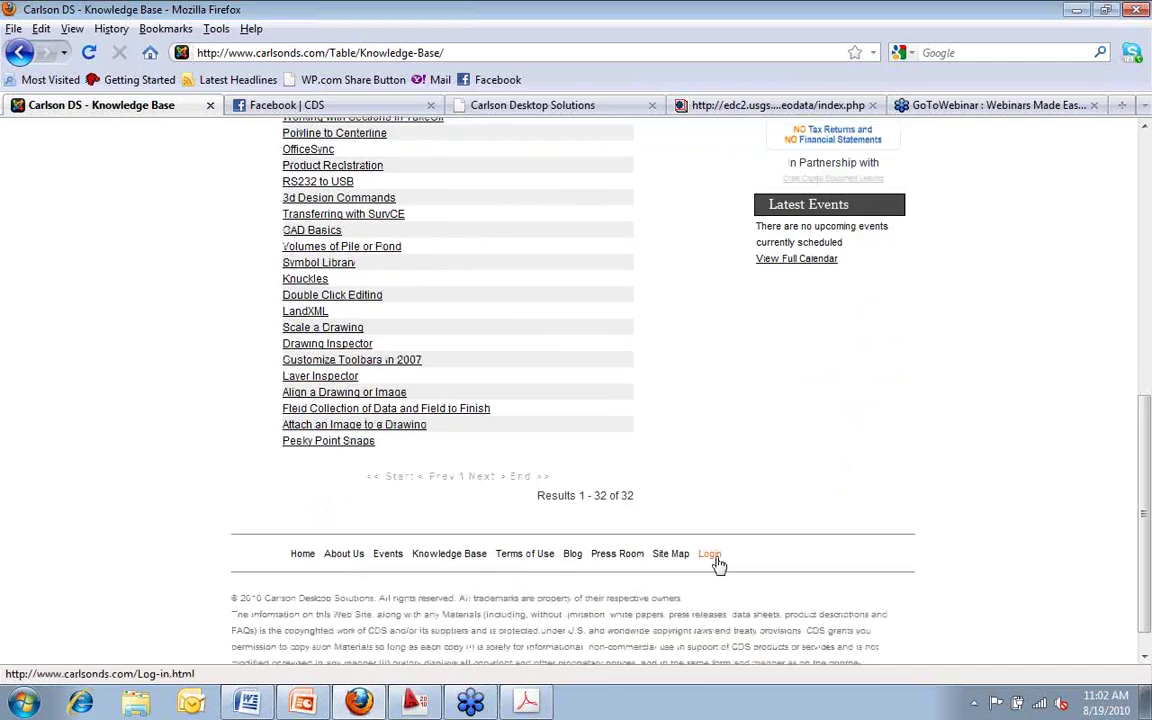
pyautogui.scroll(1, 674, 541)
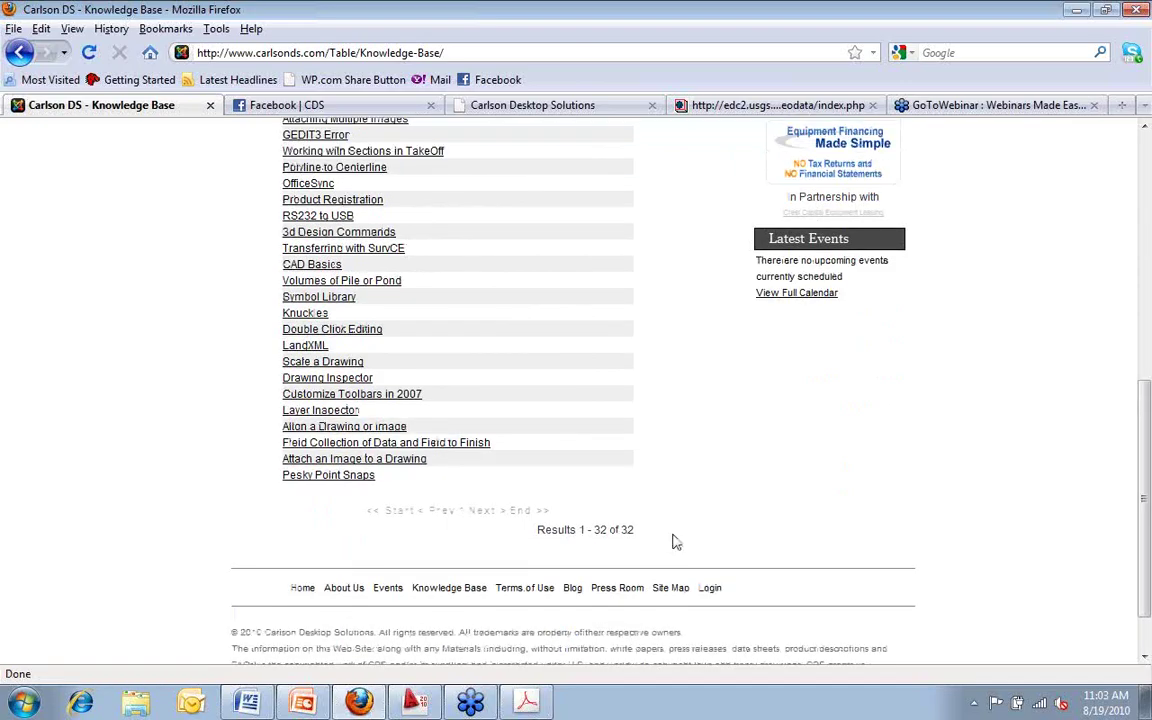
pyautogui.scroll(10, 674, 541)
pyautogui.scroll(3, 579, 492)
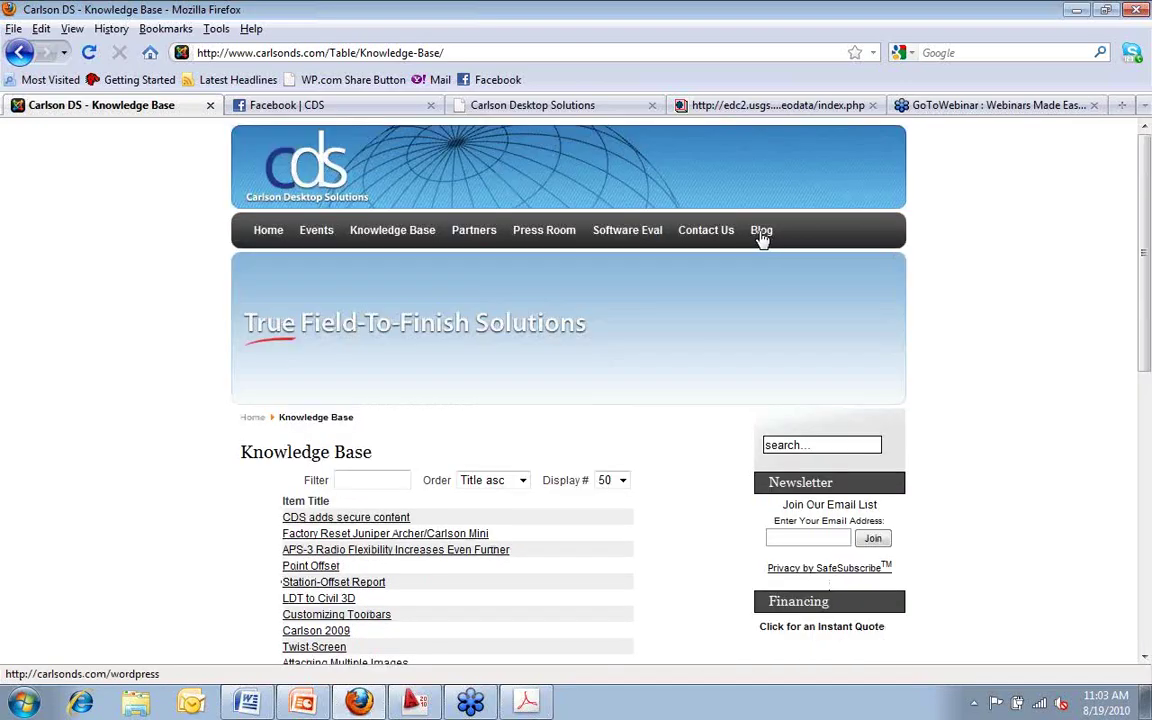
# Step: Open the site's blog and look through the "Running out of data?" post and its embedded video
pyautogui.click(761, 231)
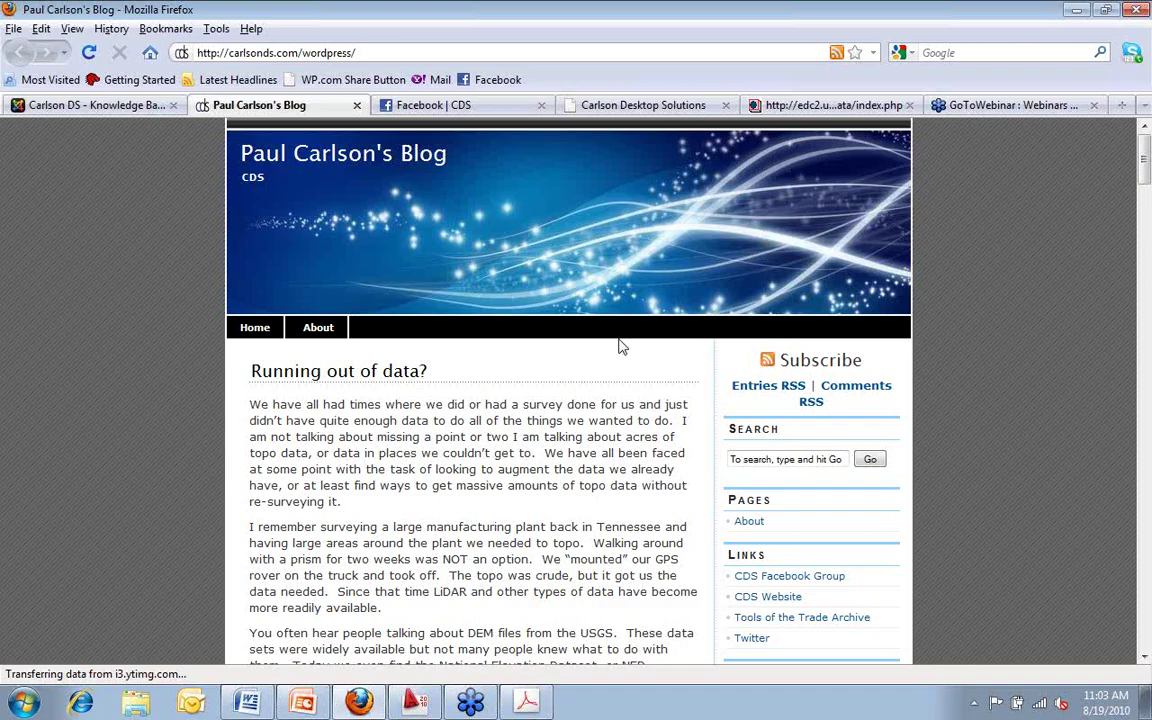
pyautogui.scroll(-1, 582, 357)
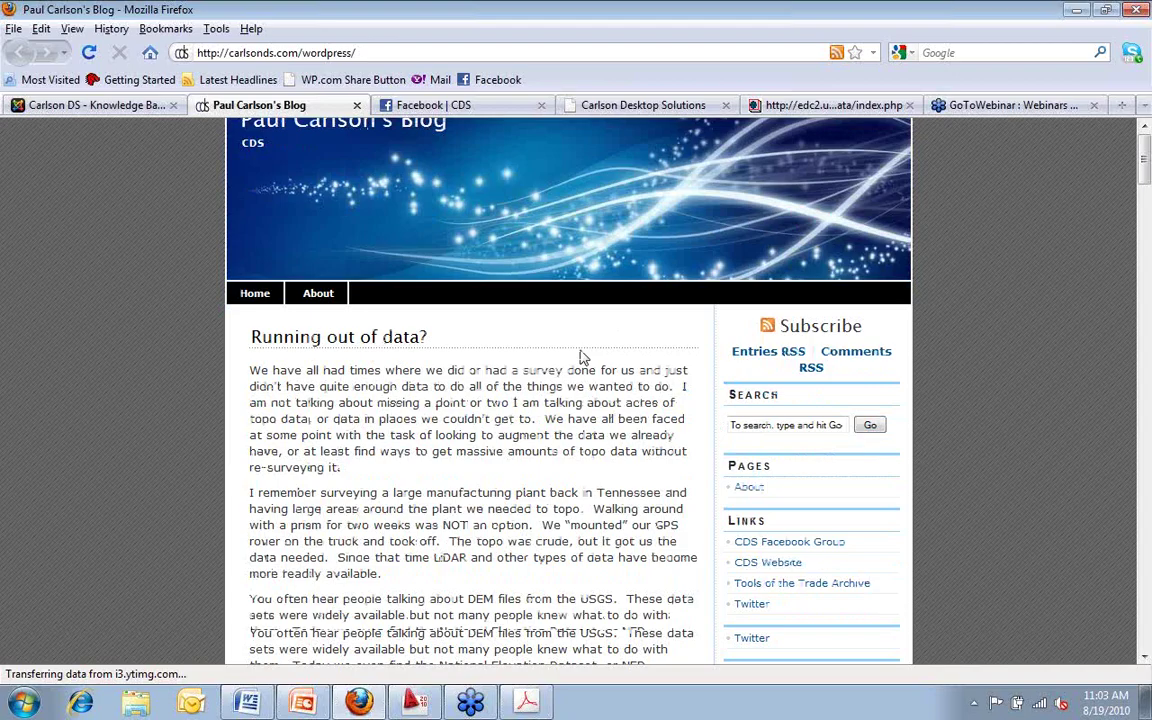
pyautogui.scroll(-8, 582, 357)
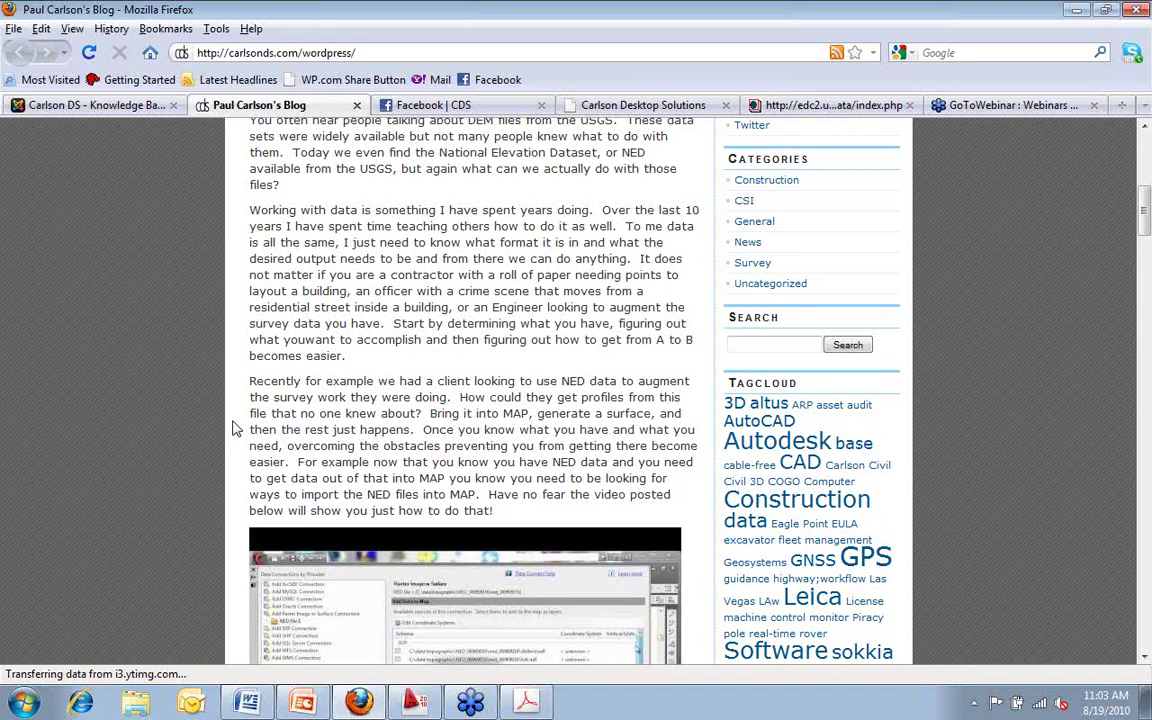
pyautogui.scroll(1, 232, 428)
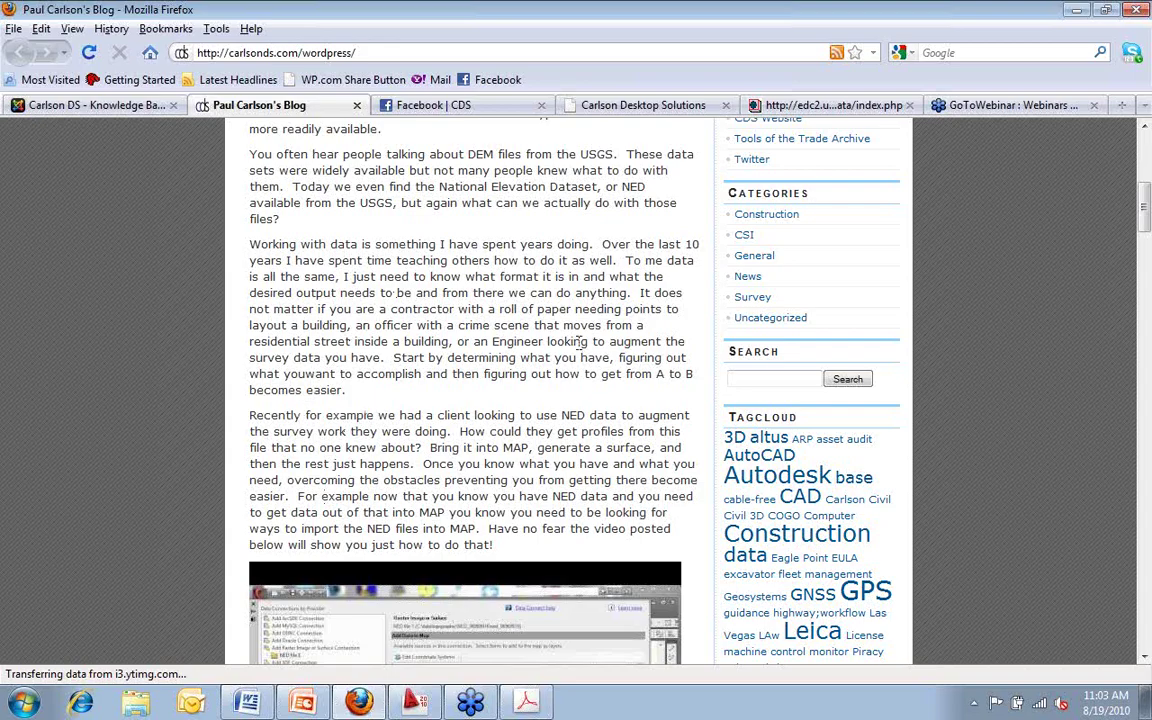
pyautogui.scroll(1, 577, 340)
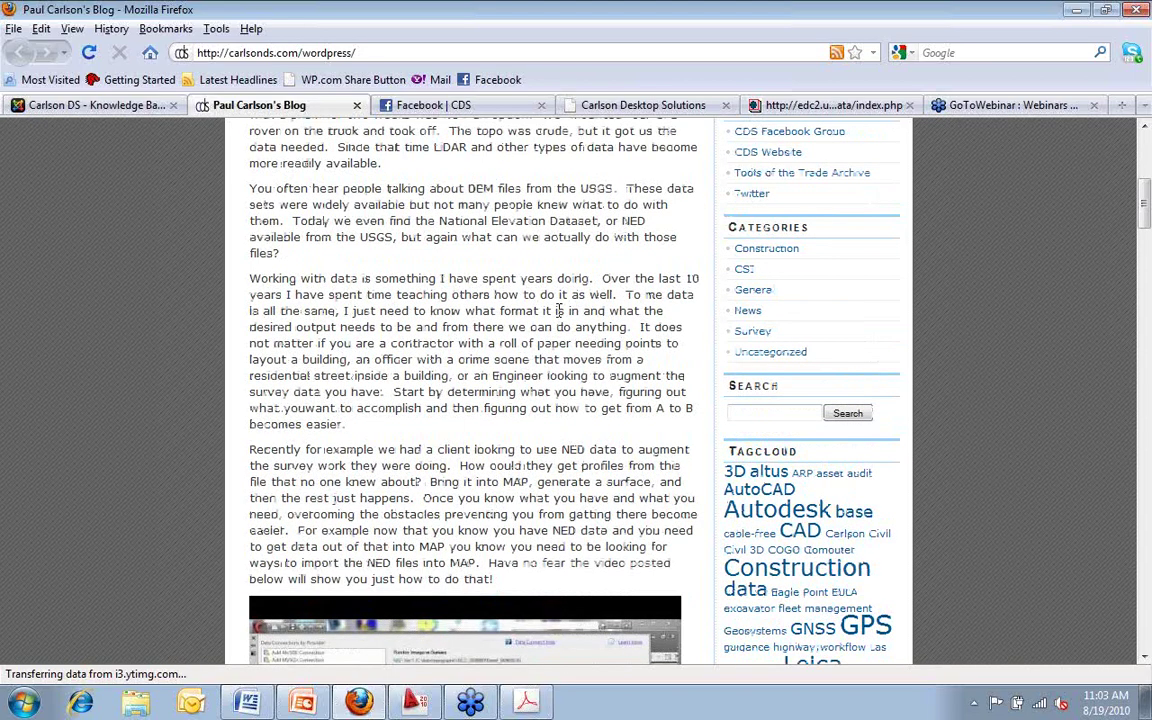
pyautogui.scroll(-5, 348, 476)
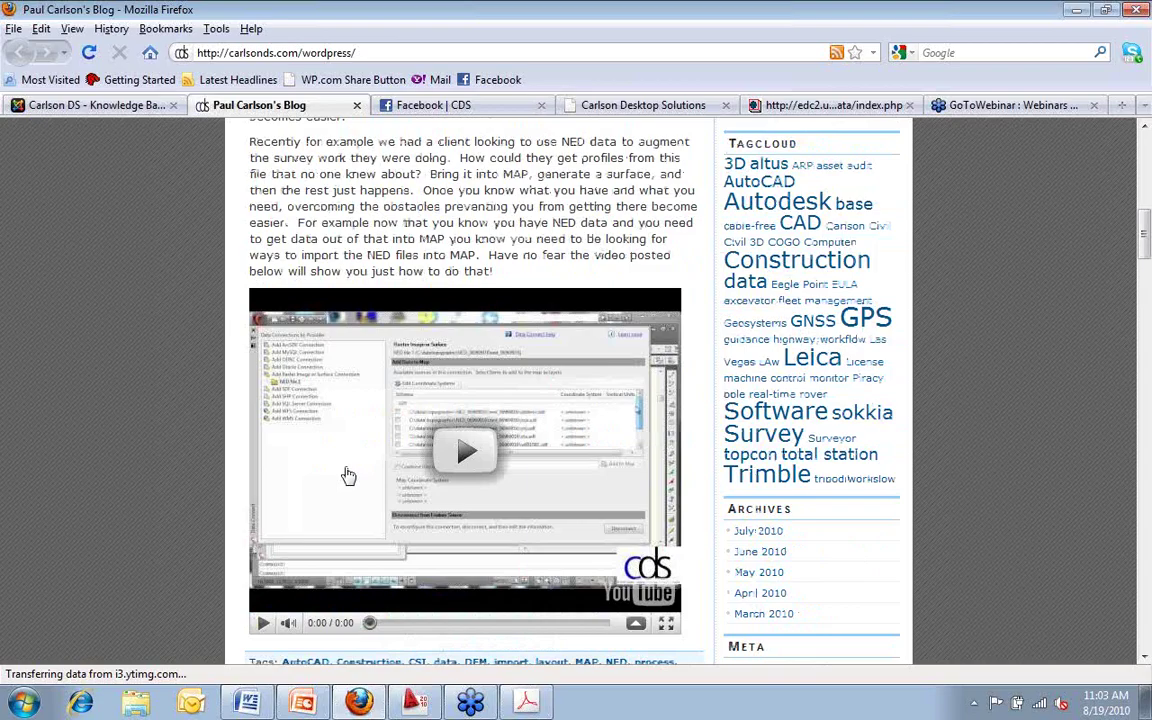
pyautogui.scroll(2, 367, 341)
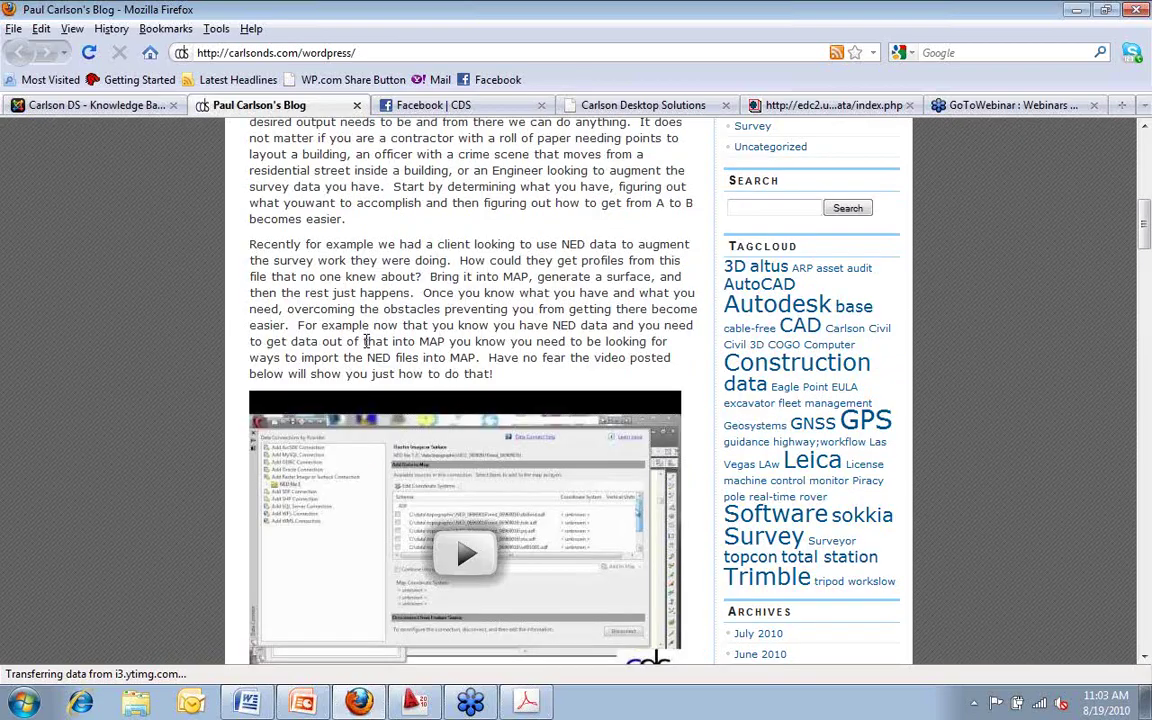
# Step: View the posts on the CDS Facebook group page
pyautogui.click(417, 108)
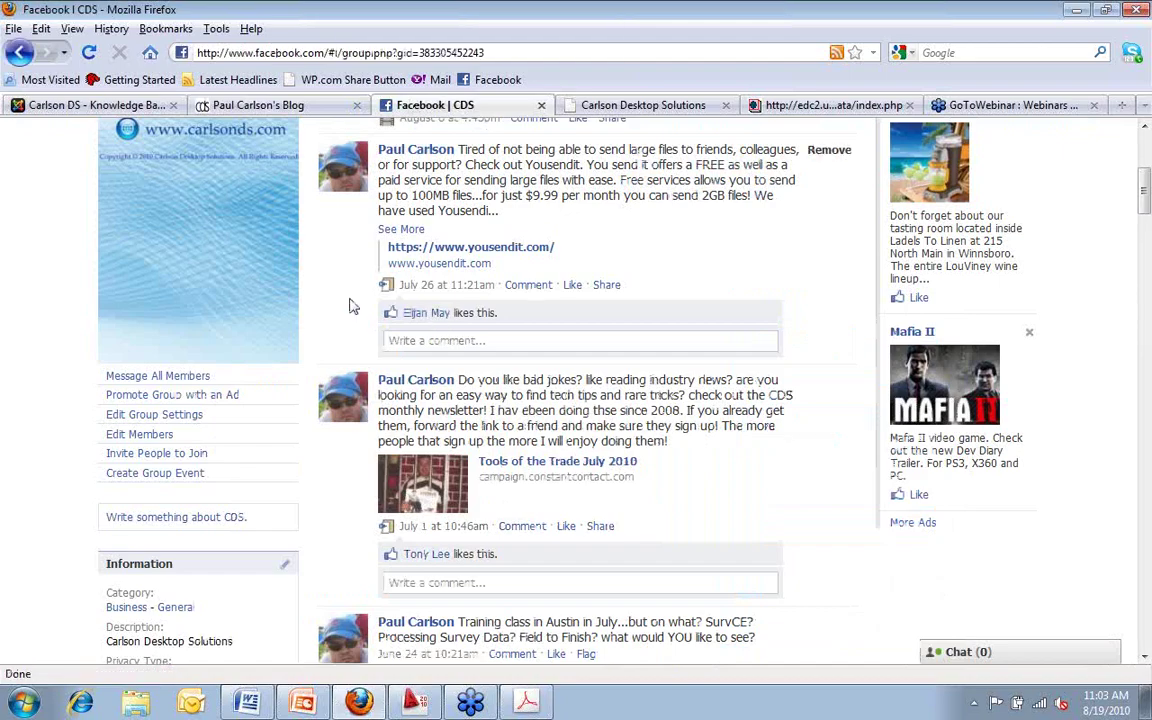
pyautogui.scroll(1, 350, 306)
pyautogui.scroll(3, 350, 306)
# Step: Look through the Tools of the Trade newsletter archive and bring up the USGS Geographic Data Download page
pyautogui.click(618, 106)
pyautogui.scroll(-6, 215, 430)
pyautogui.scroll(1, 275, 432)
pyautogui.scroll(3, 275, 432)
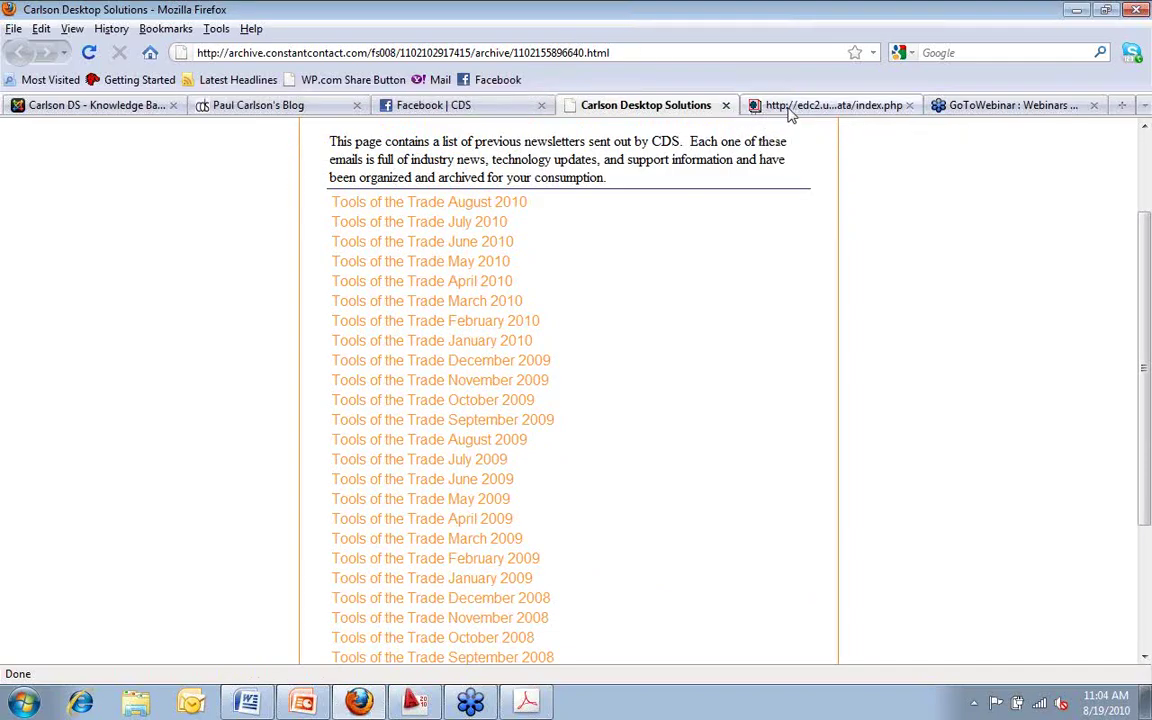
pyautogui.click(789, 106)
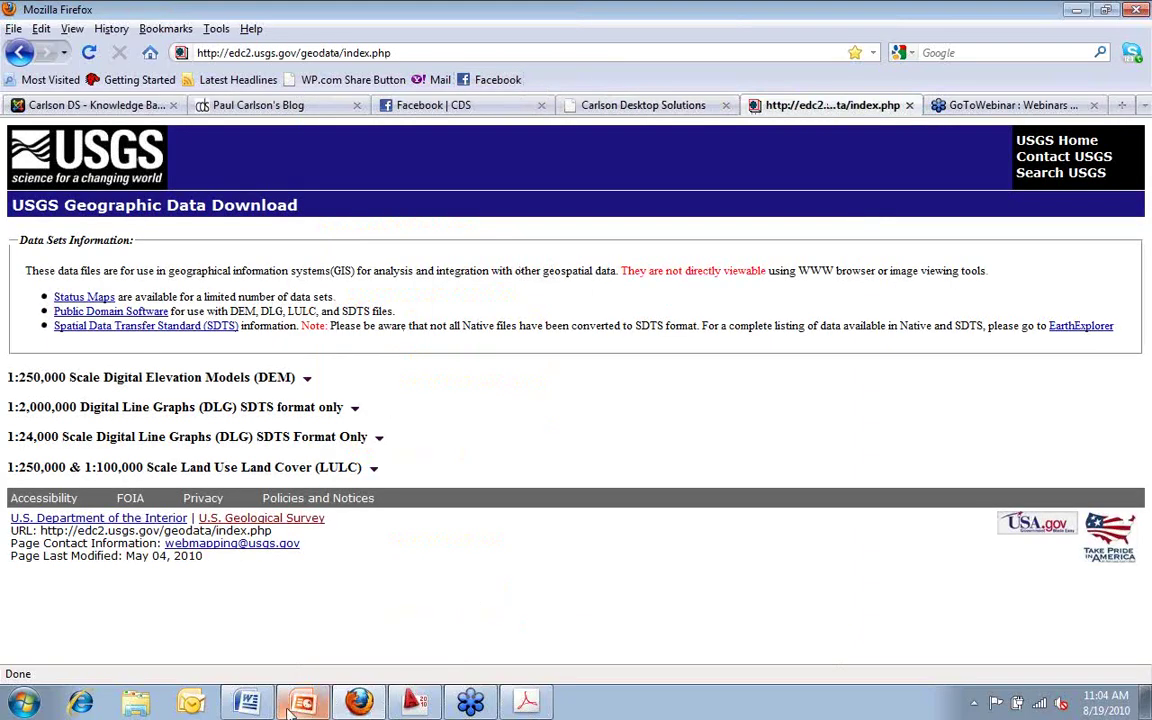
# Step: Switch to PowerPoint and present the slides of demo presentation.pptx
pyautogui.moveTo(307, 705)
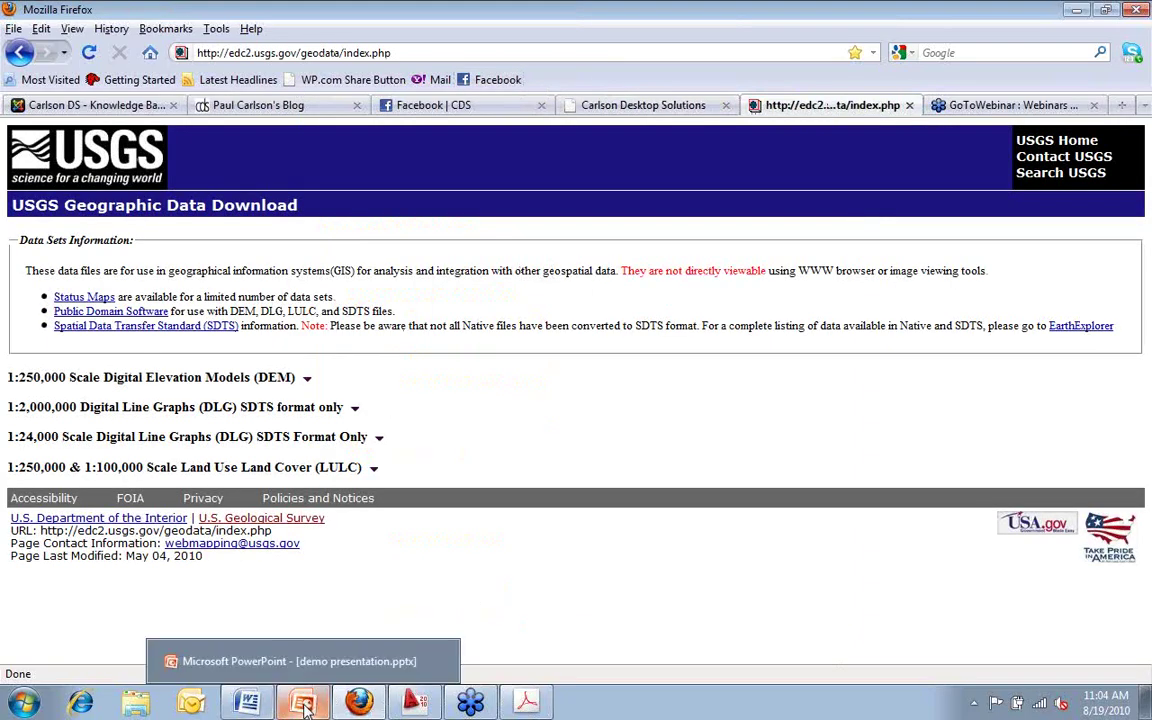
pyautogui.click(305, 705)
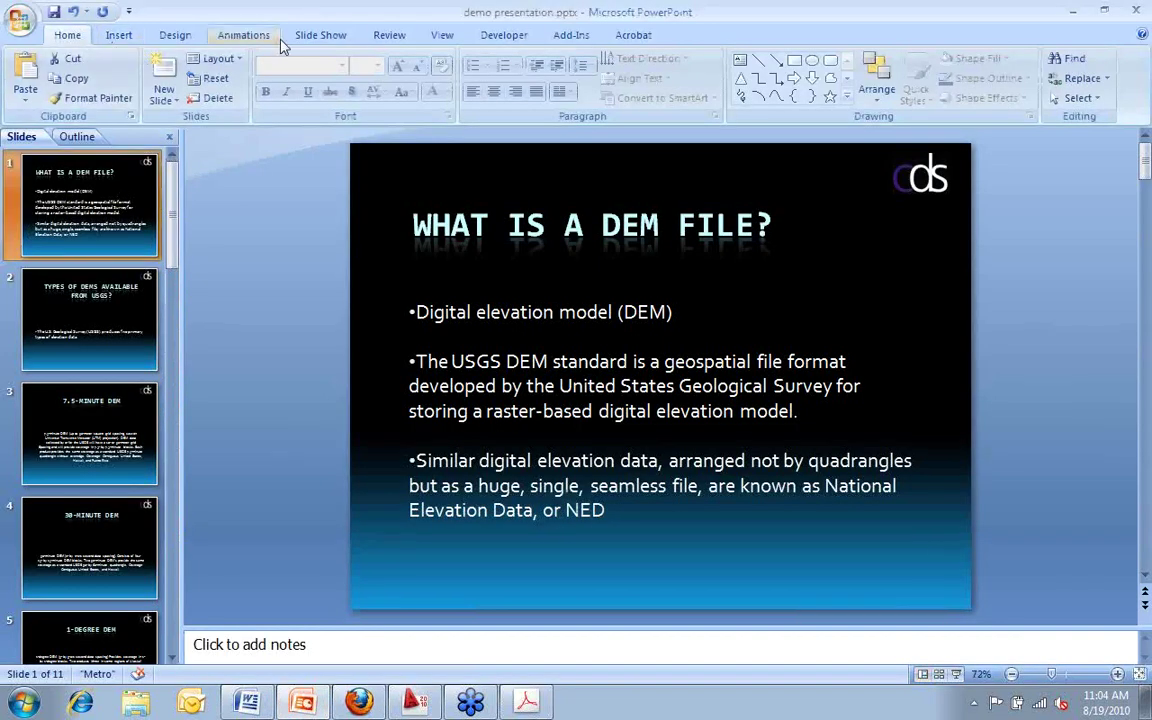
pyautogui.click(305, 37)
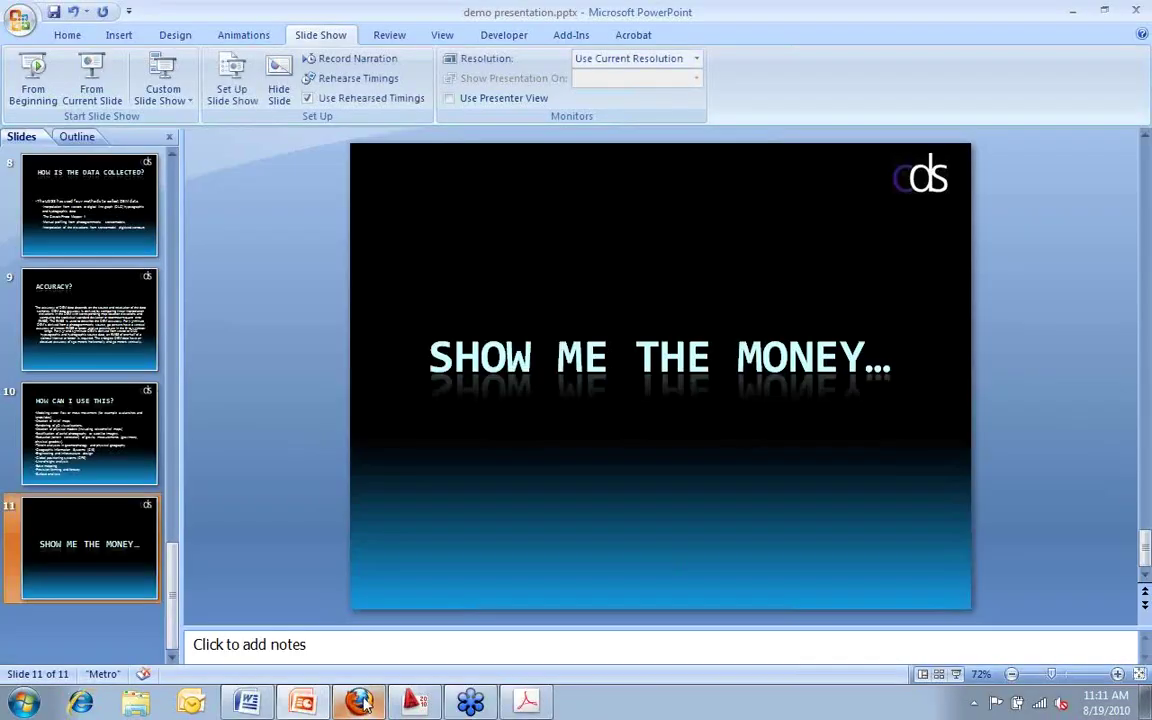
# Step: Switch to Firefox, find austin-w.gz under A in the USGS 1:250,000 DEM alphabetical list, and cancel its download
pyautogui.click(359, 703)
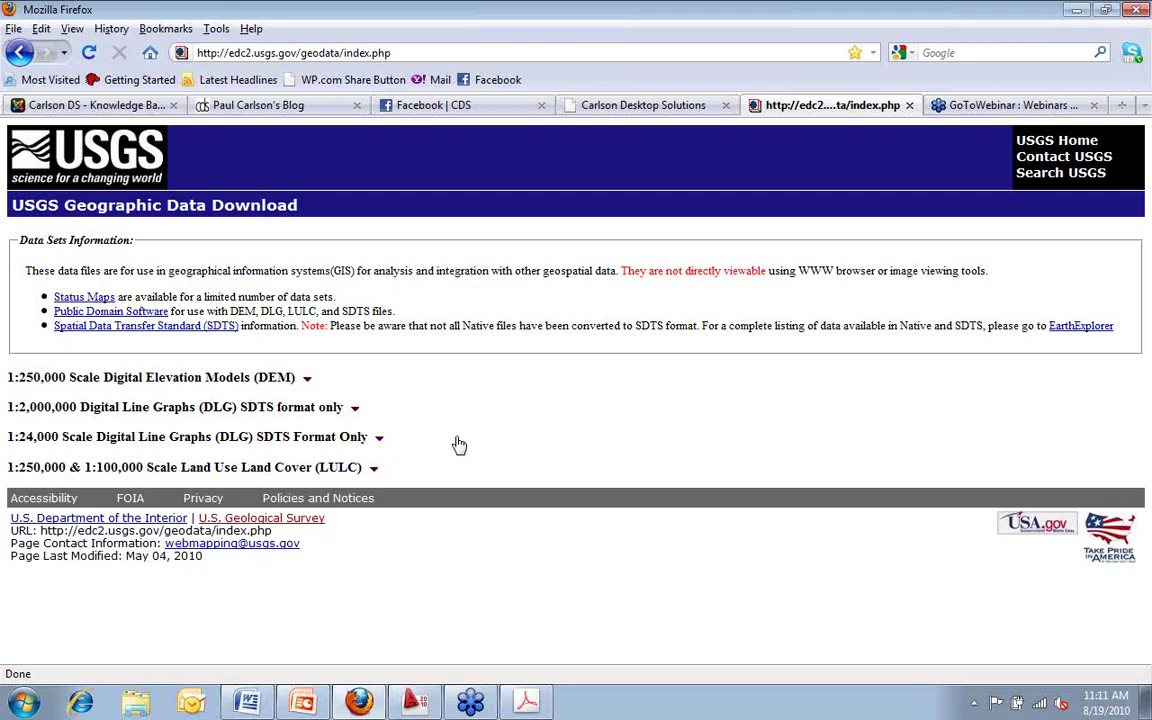
pyautogui.click(230, 380)
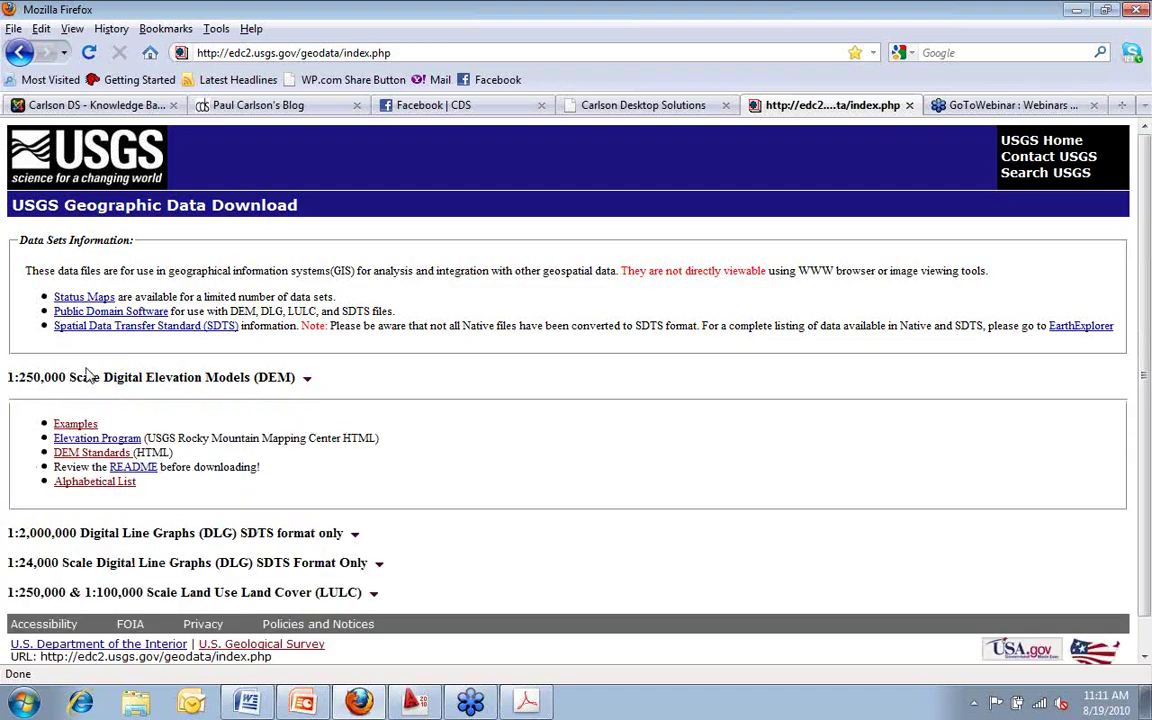
pyautogui.click(79, 483)
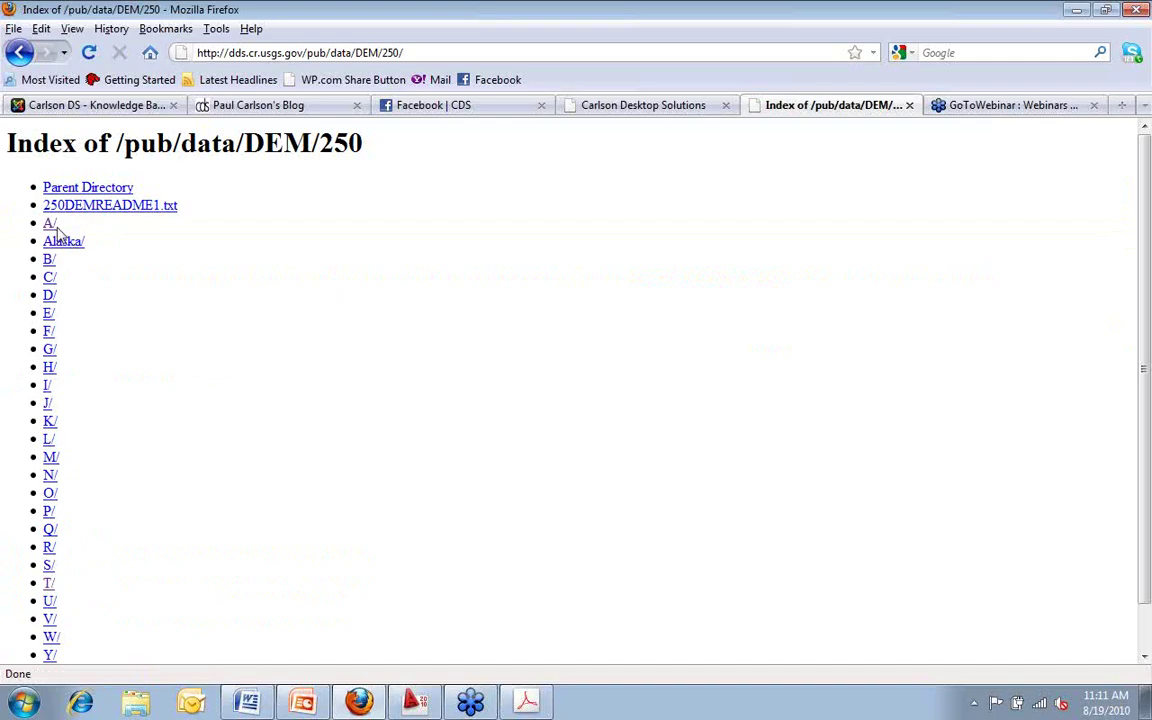
pyautogui.click(49, 225)
pyautogui.scroll(-6, 244, 434)
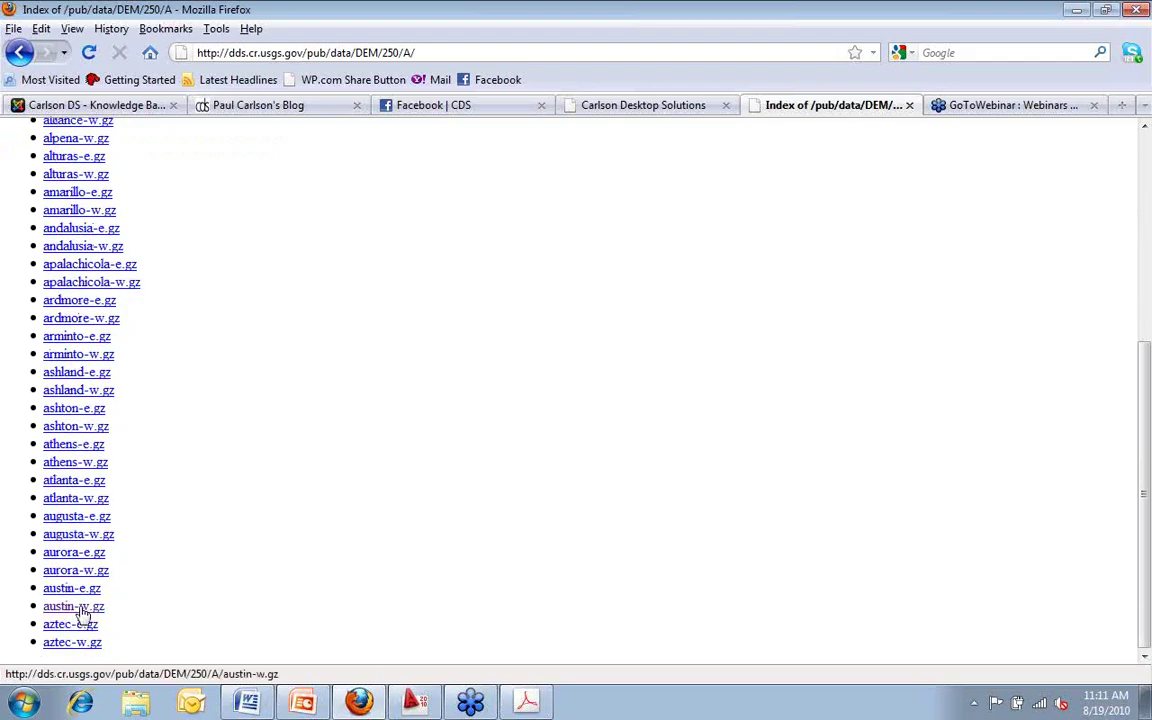
pyautogui.click(82, 609)
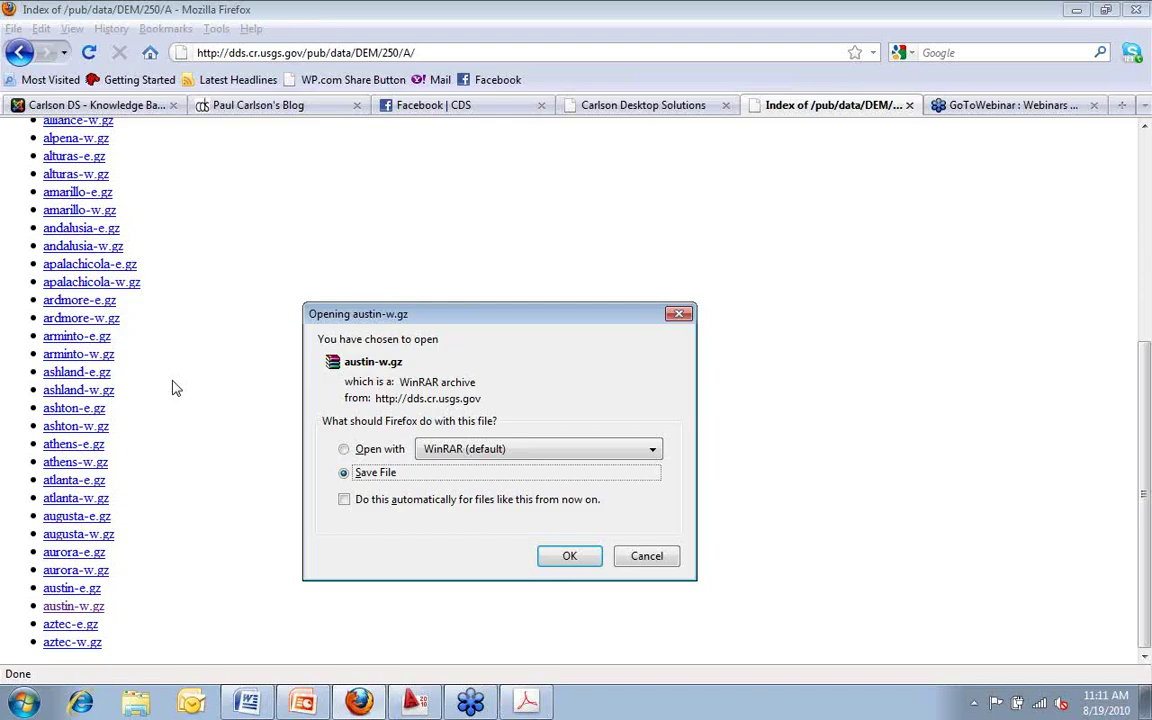
pyautogui.click(650, 555)
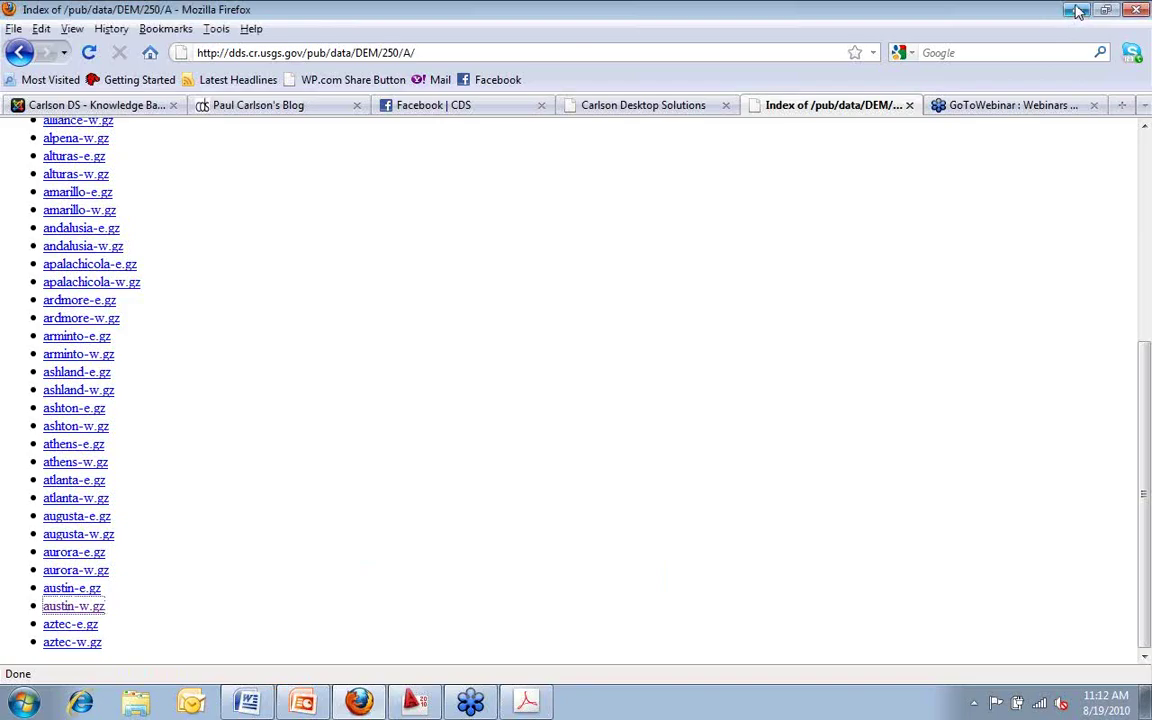
# Step: Switch to Carlson Civil 2010 and open Grid File Utilities for modifying surface grid files
pyautogui.click(414, 705)
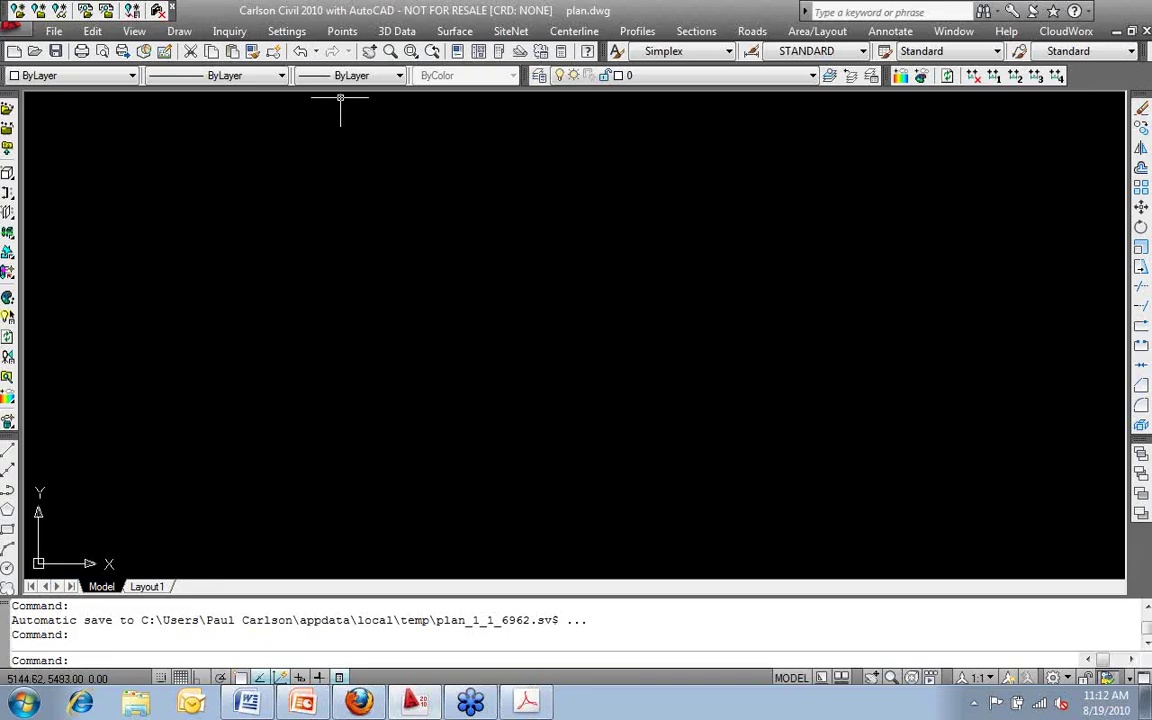
pyautogui.click(466, 34)
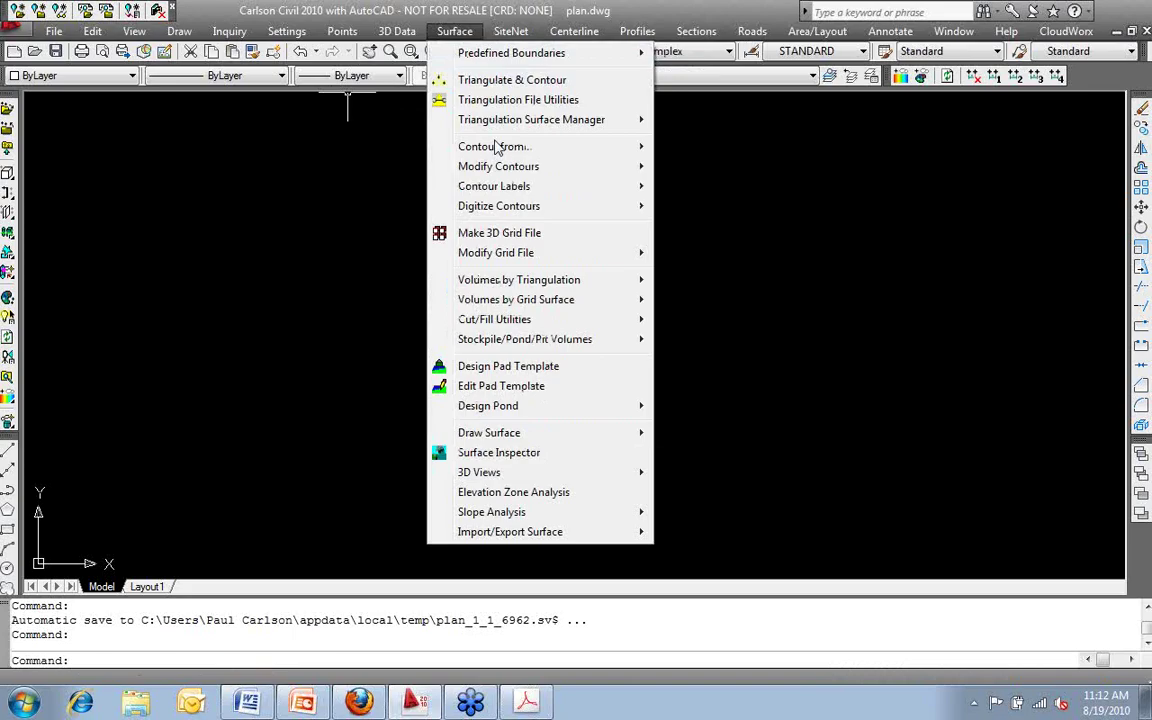
pyautogui.moveTo(531, 260)
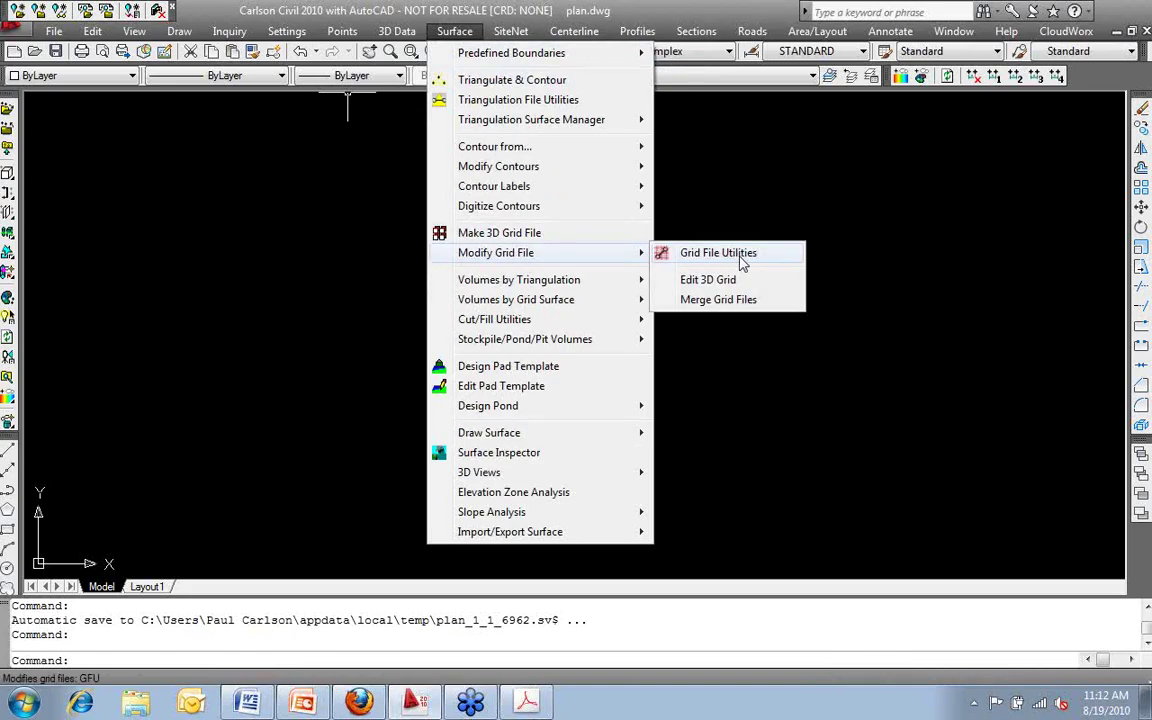
pyautogui.click(742, 258)
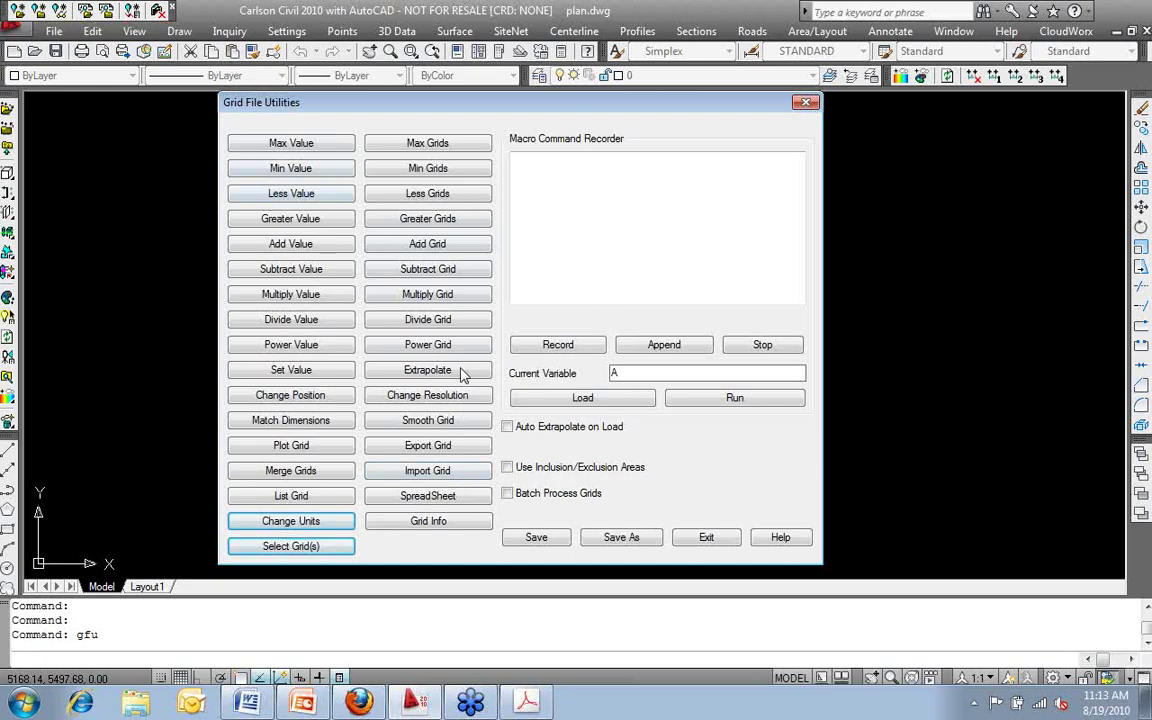
# Step: Start a DEM/ESRI grid import and open austin-w.dem from the Dem presentation 08192010 folder
pyautogui.click(425, 474)
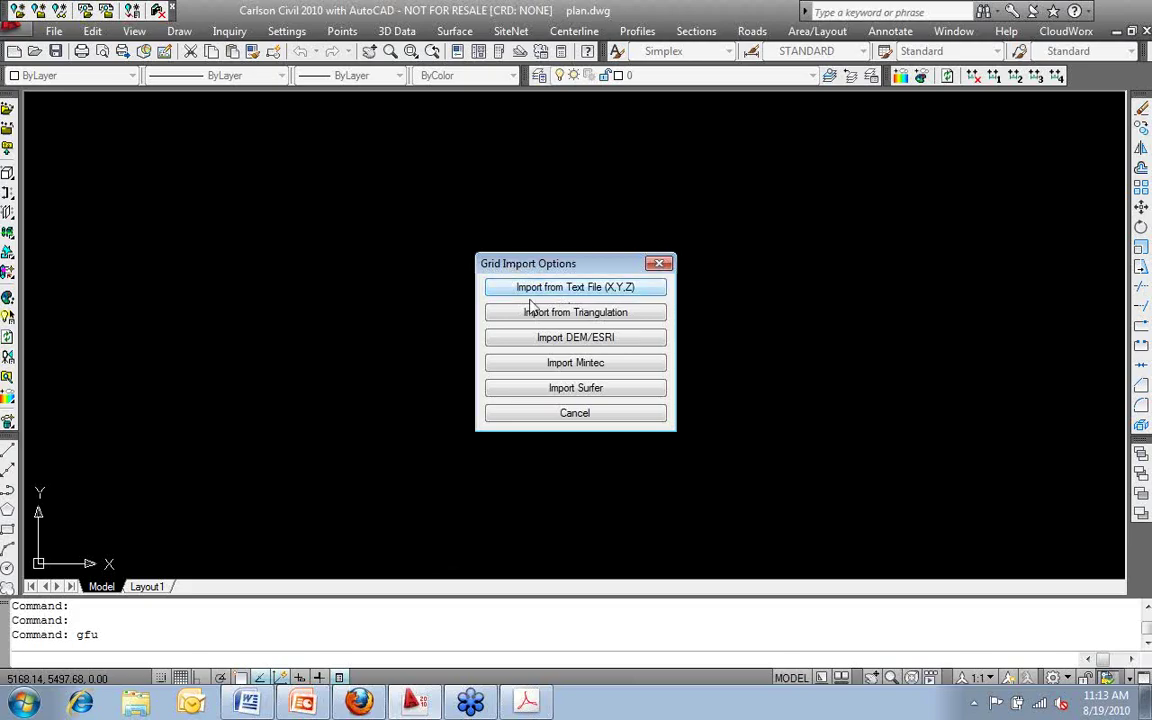
pyautogui.click(593, 345)
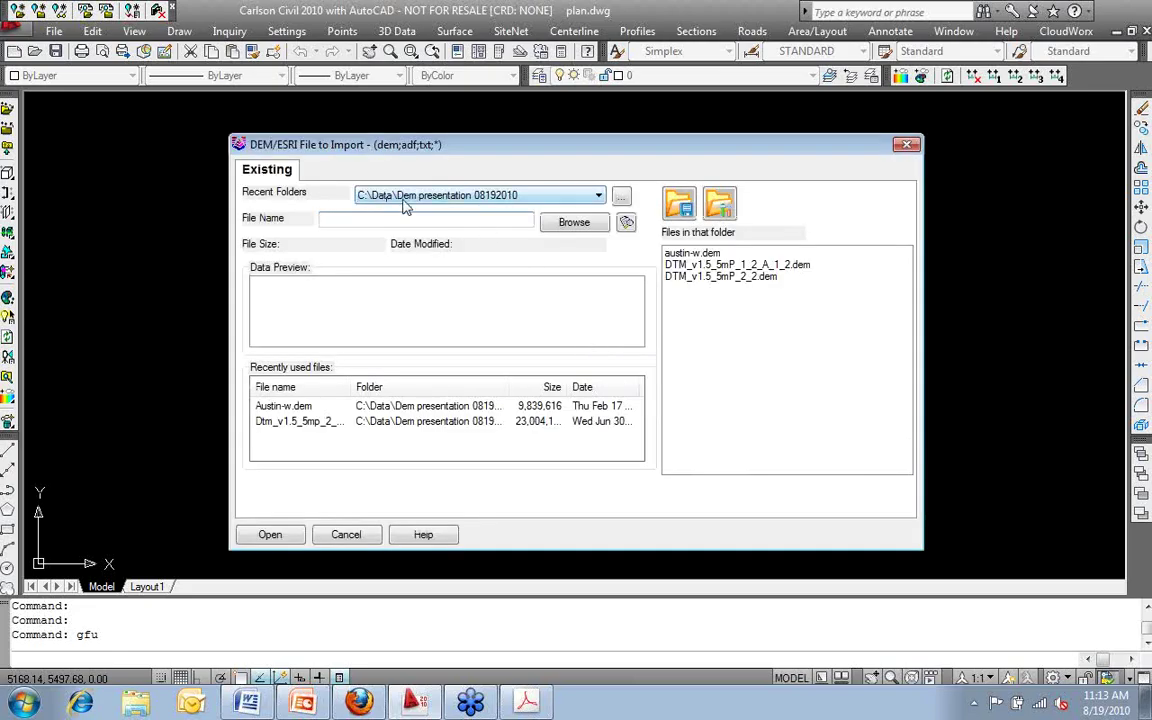
pyautogui.click(697, 255)
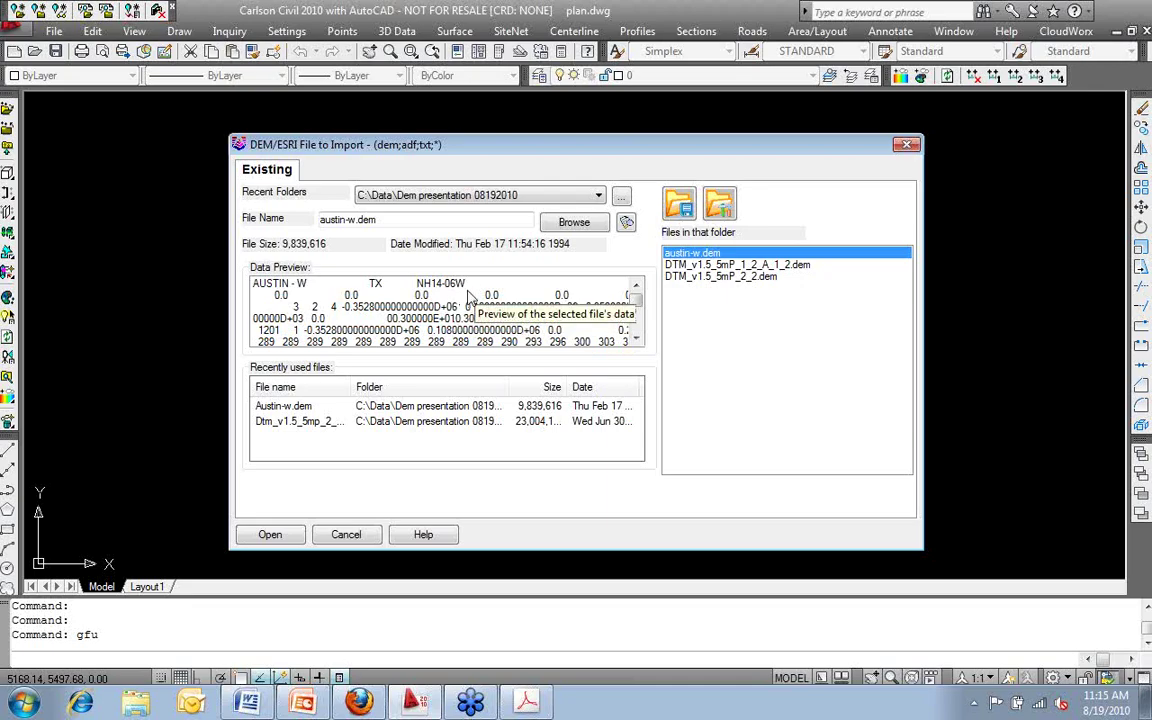
pyautogui.click(270, 535)
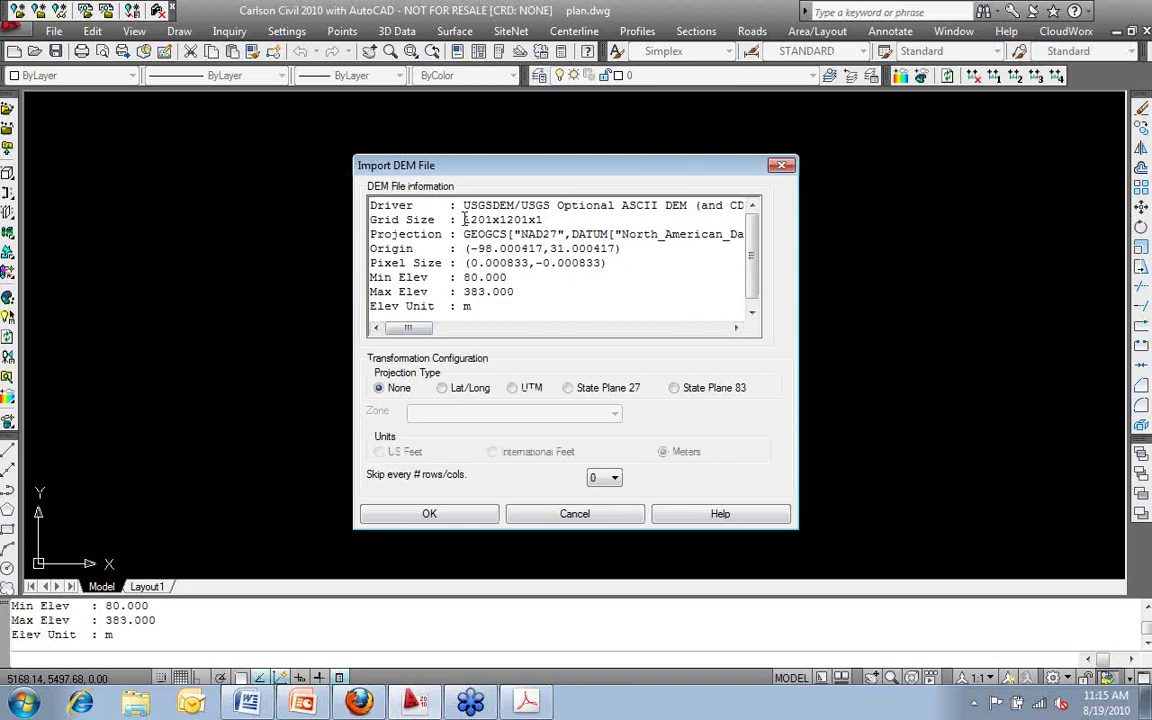
pyautogui.moveTo(464, 219); pyautogui.dragTo(492, 220)
pyautogui.click(568, 388)
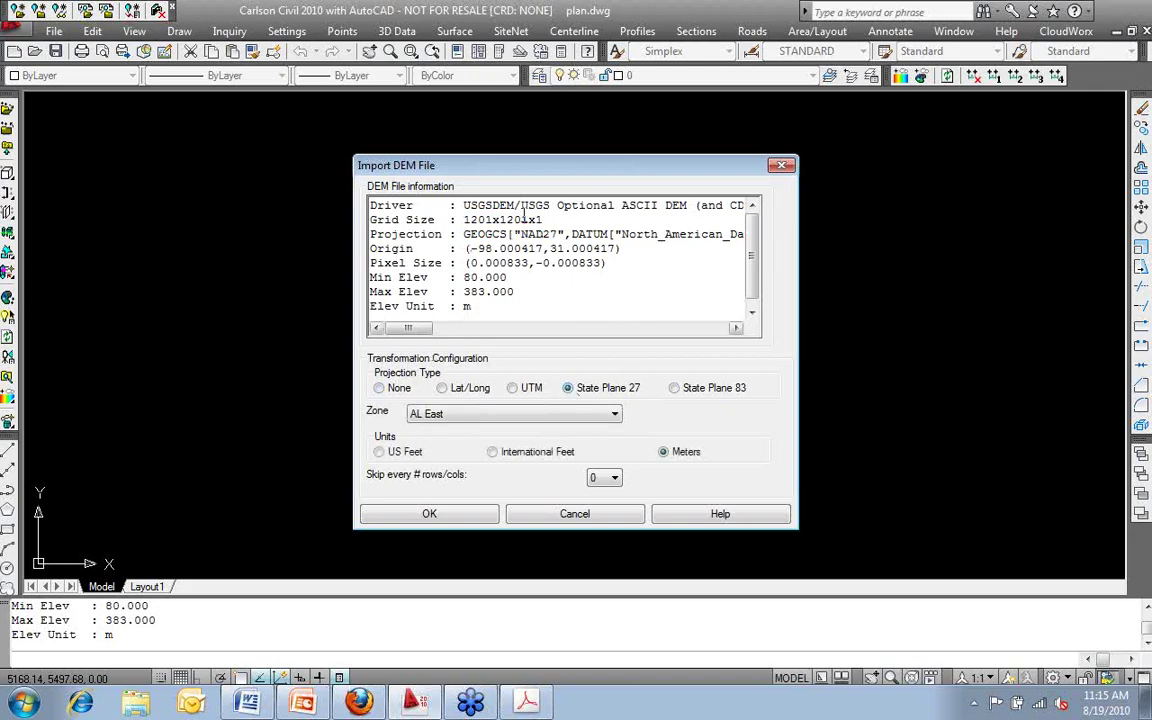
pyautogui.click(500, 414)
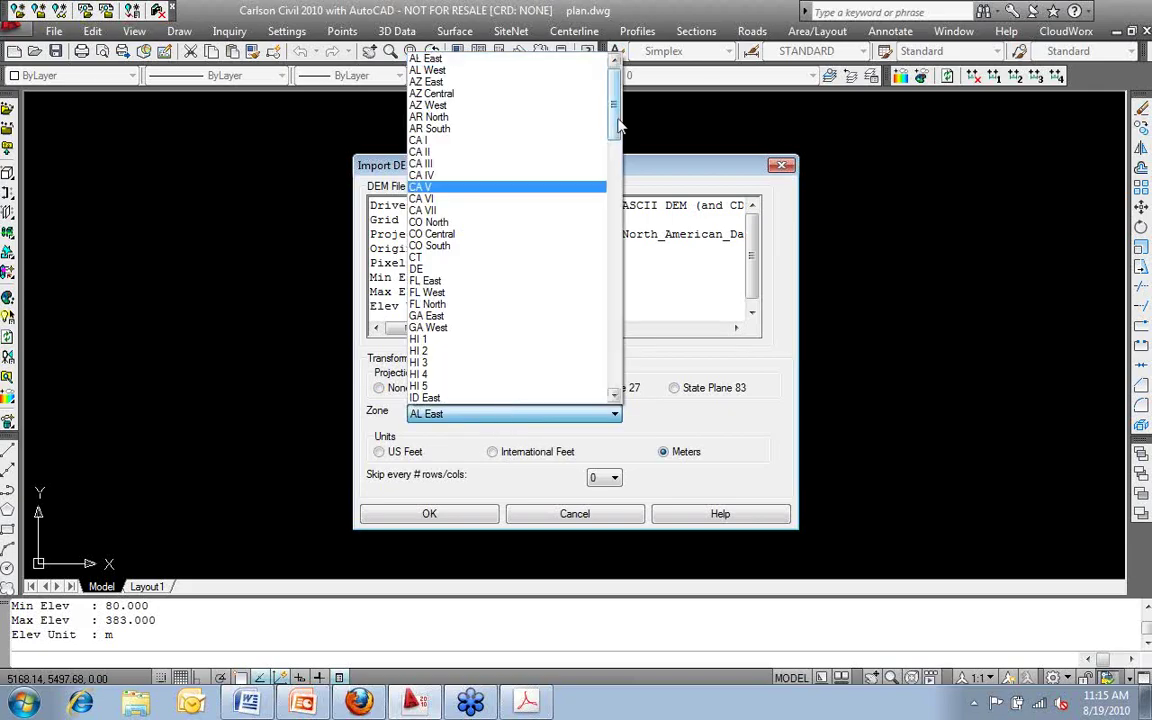
pyautogui.moveTo(619, 127); pyautogui.dragTo(608, 312)
pyautogui.click(440, 351)
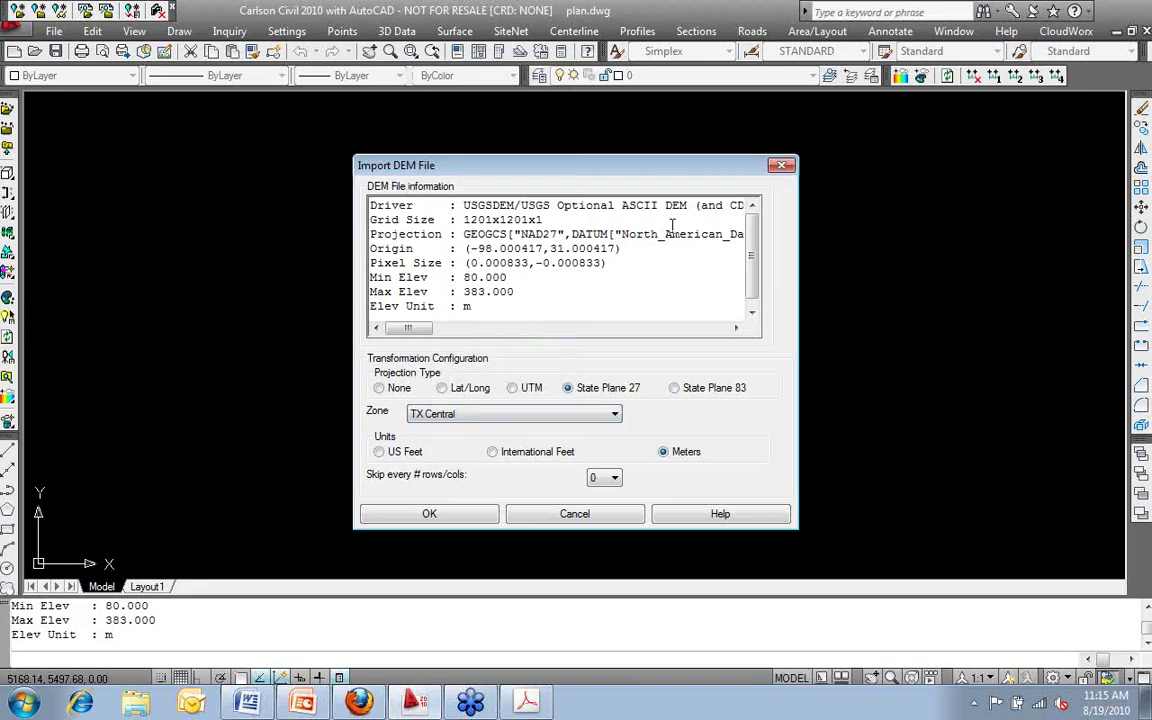
pyautogui.click(563, 518)
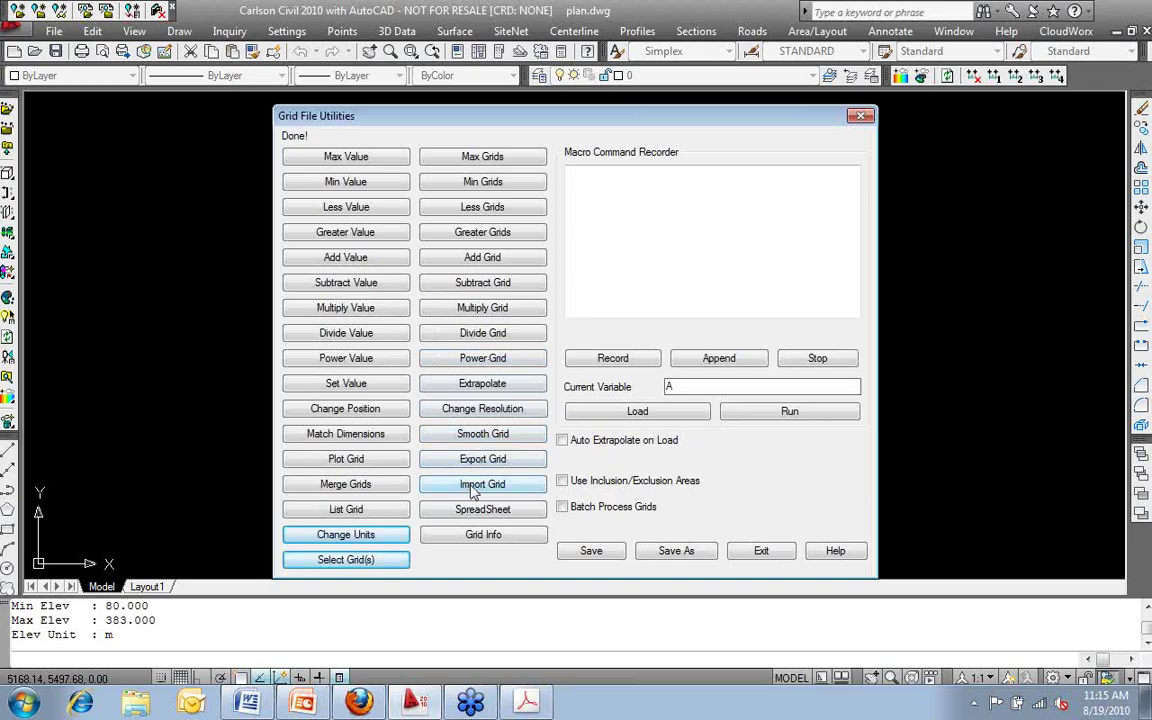
# Step: Open DTM_v1.5_5mP_2_2.dem for DEM/ESRI import, examine its projection information, and cancel the import
pyautogui.click(476, 486)
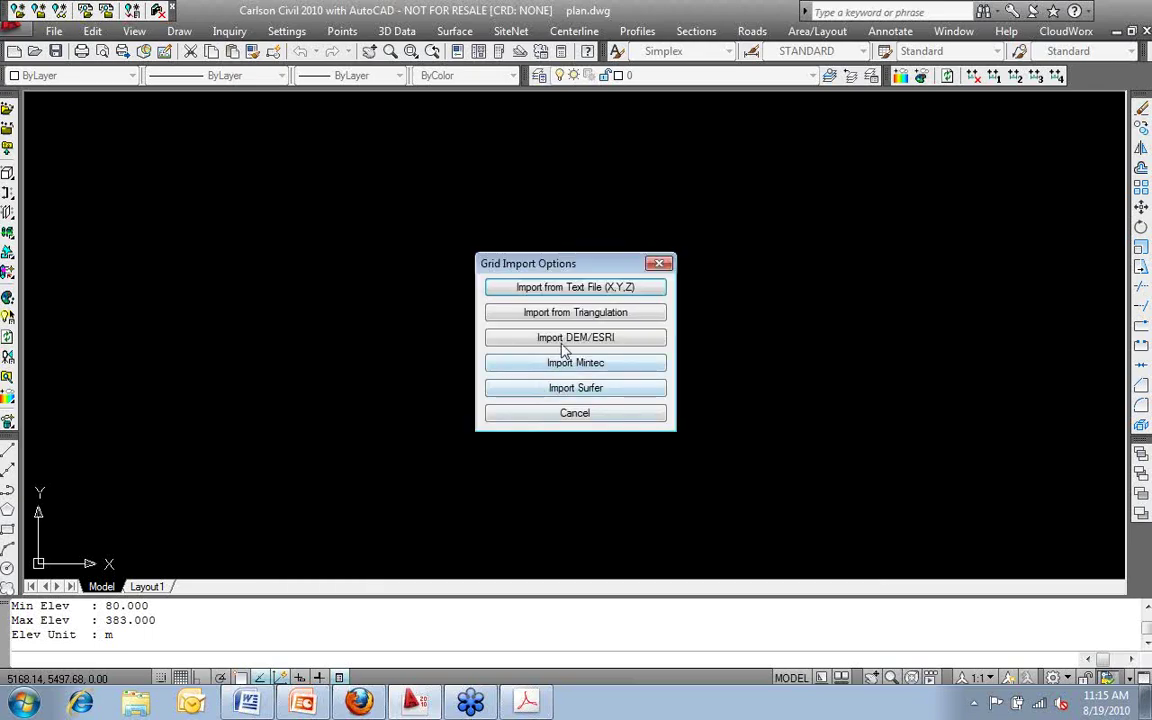
pyautogui.click(565, 340)
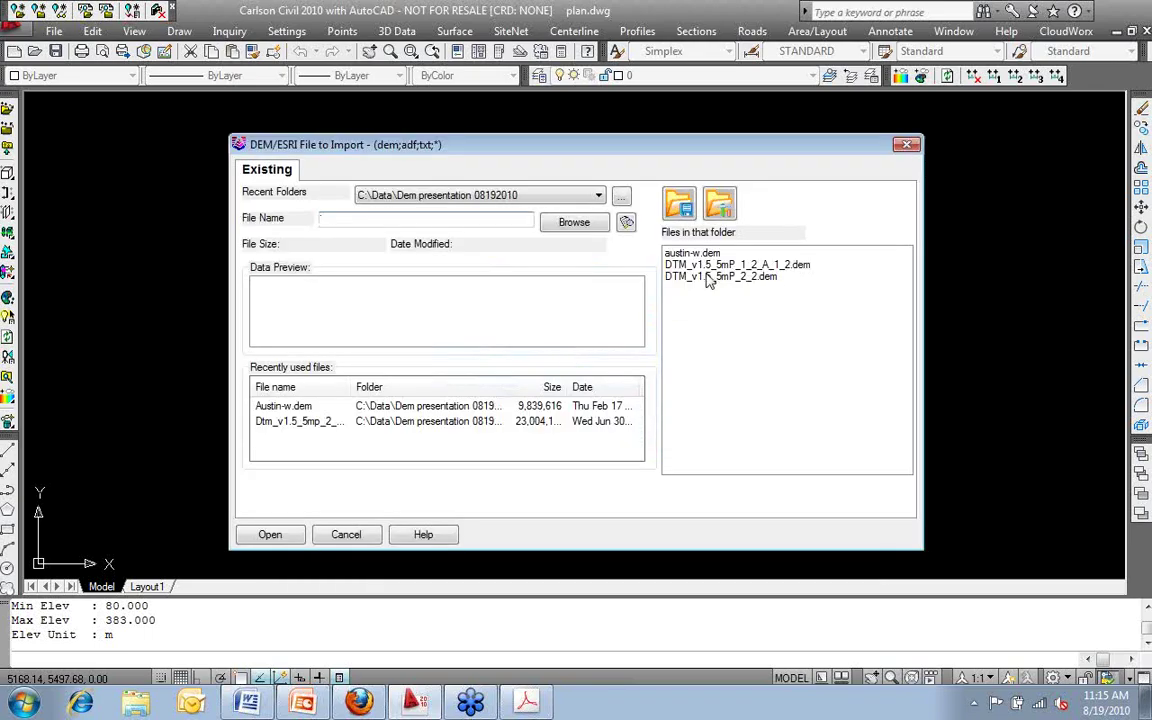
pyautogui.click(707, 277)
pyautogui.click(283, 532)
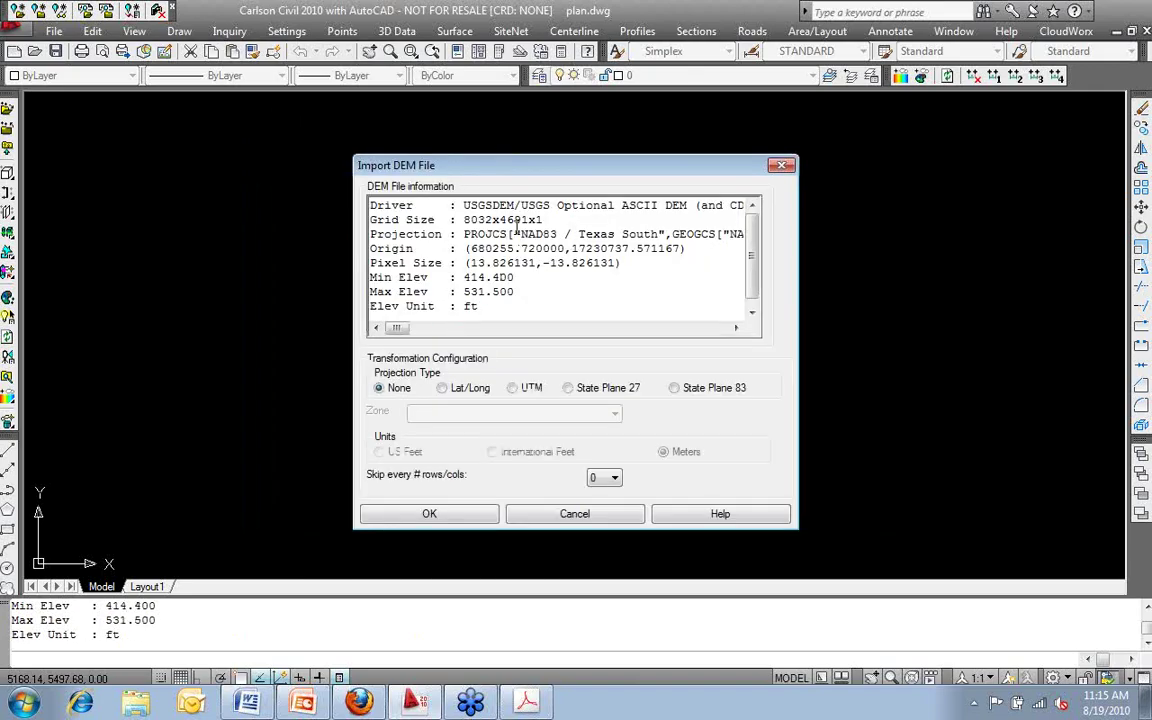
pyautogui.moveTo(460, 234); pyautogui.dragTo(662, 233)
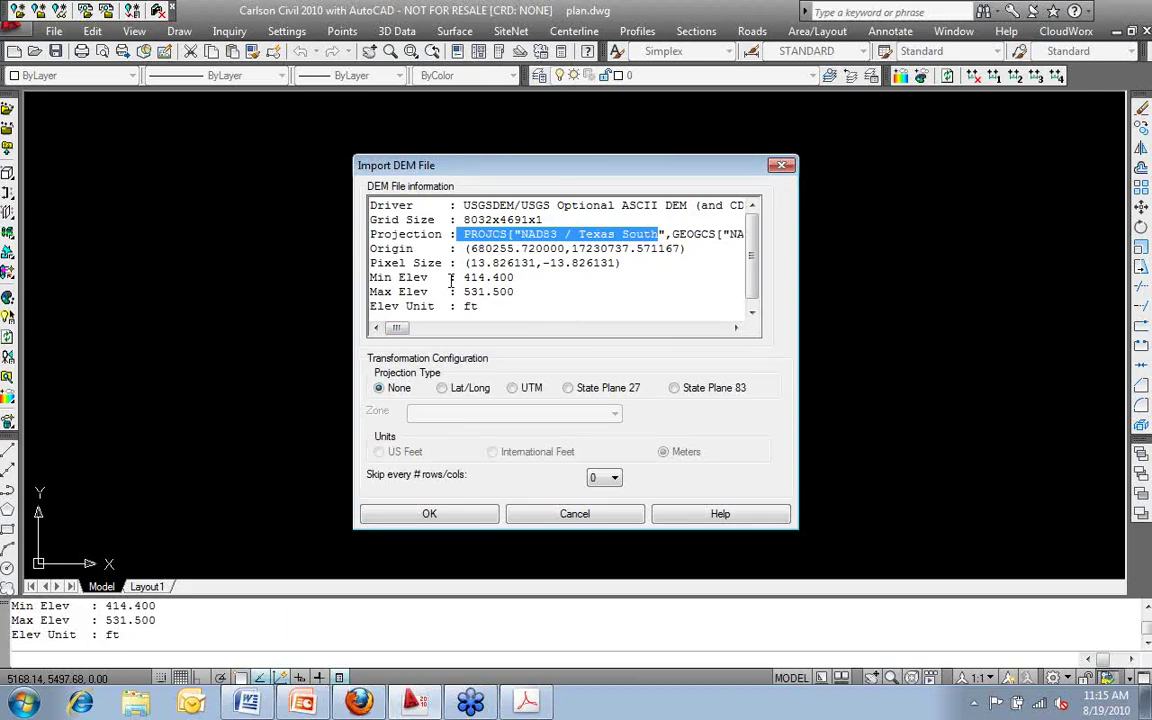
pyautogui.click(586, 520)
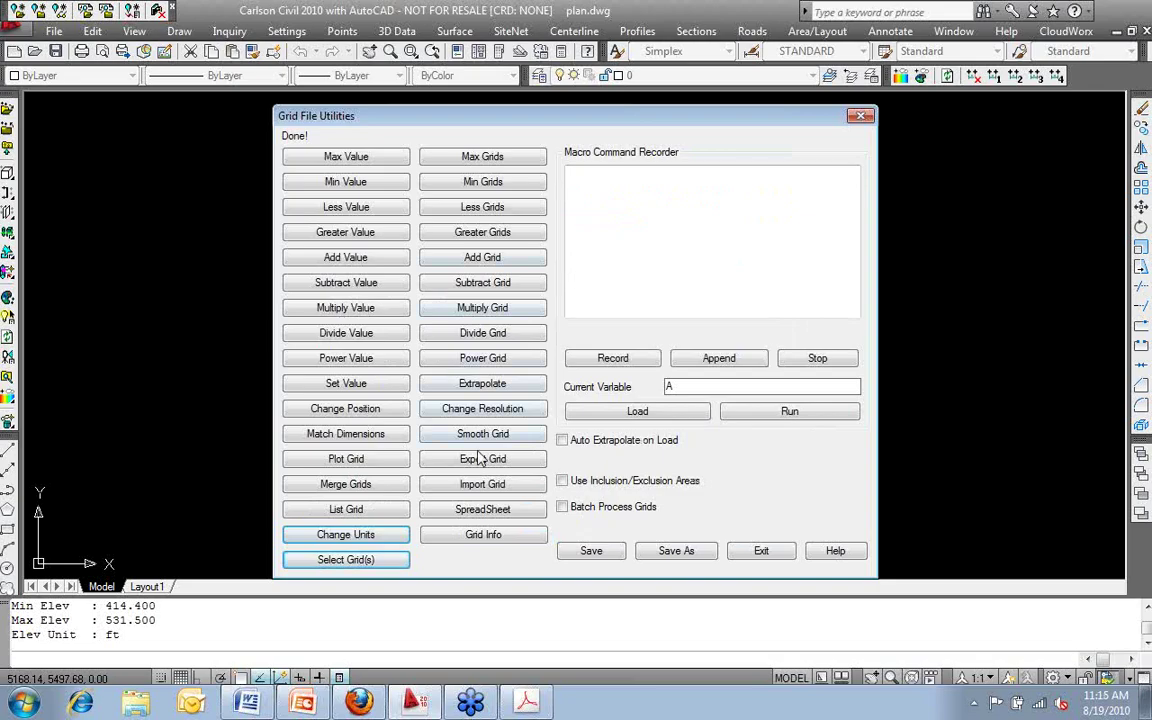
# Step: Import austin-w.dem as a grid with the State Plane 27 projection, TX Central zone and meters
pyautogui.click(483, 485)
pyautogui.click(560, 338)
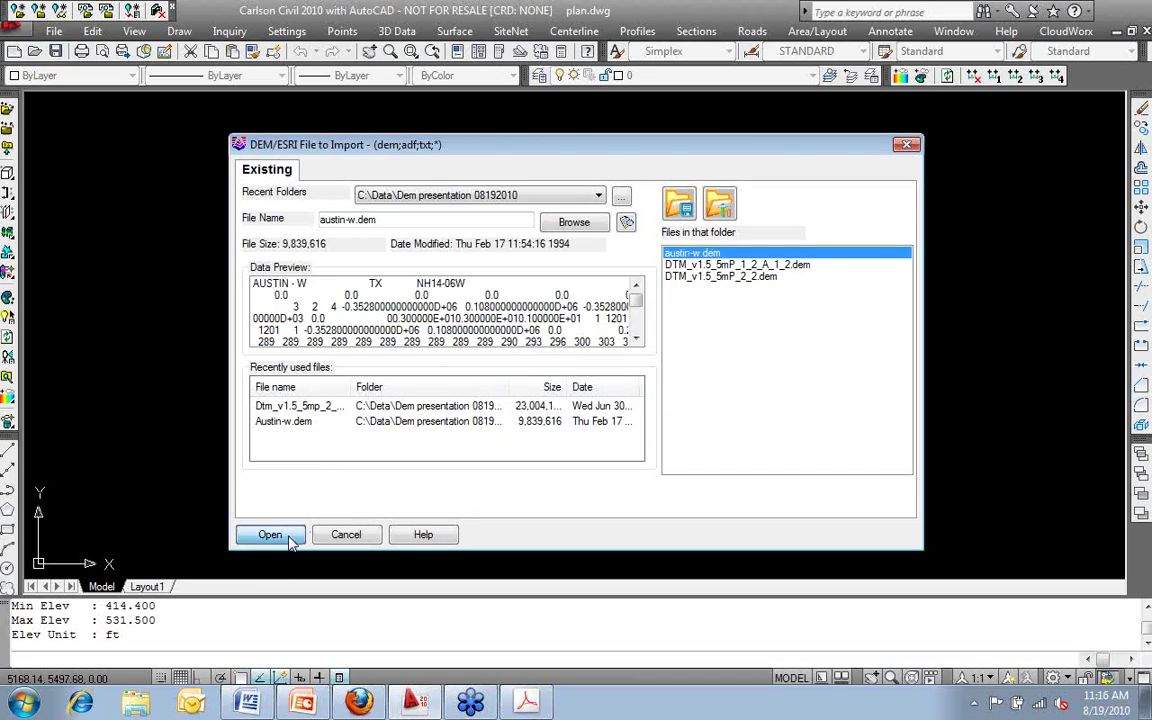
pyautogui.click(270, 534)
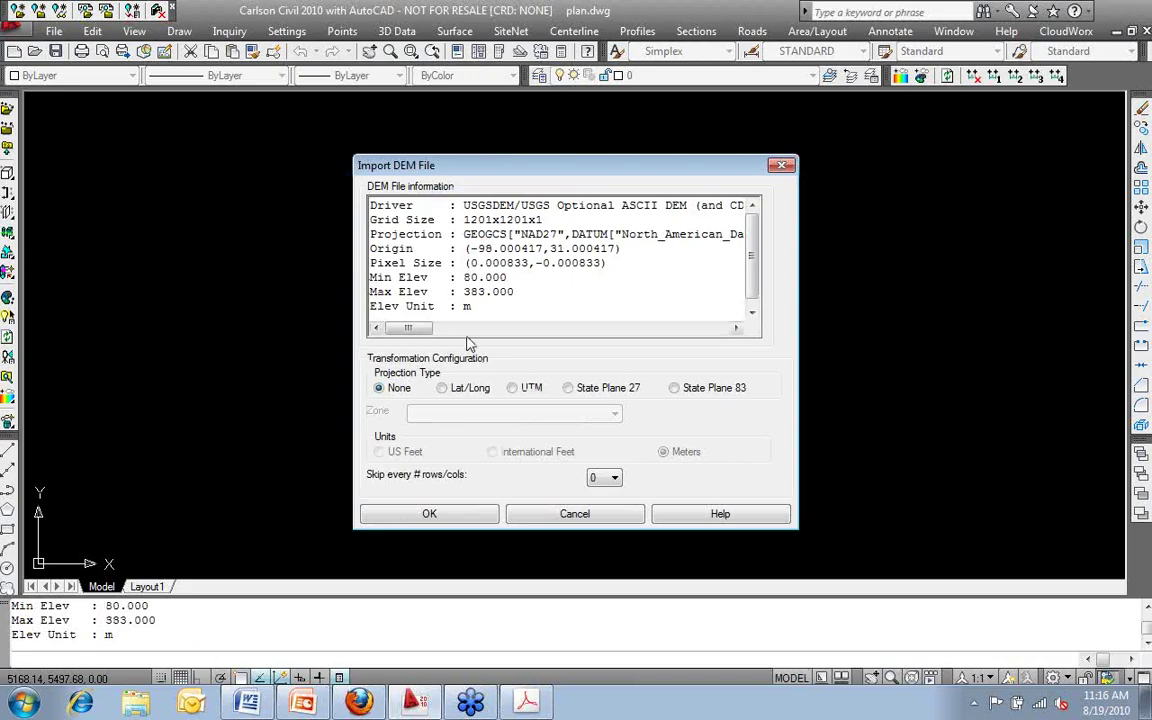
pyautogui.click(568, 389)
pyautogui.click(558, 414)
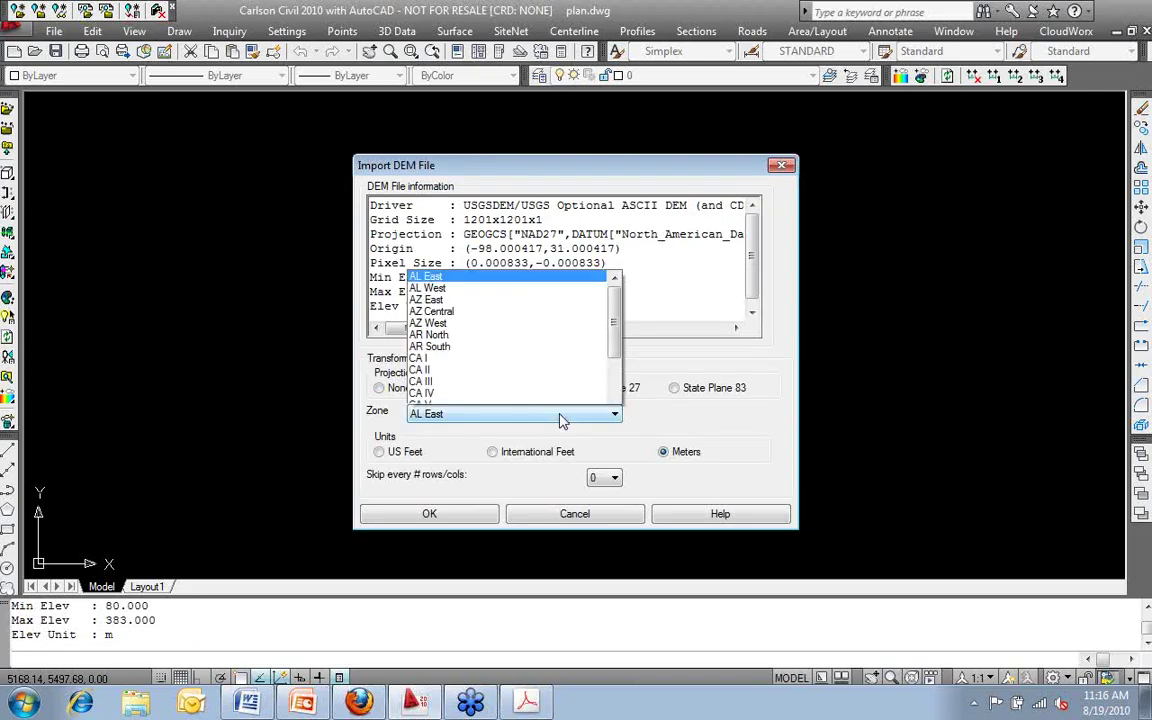
pyautogui.moveTo(612, 140); pyautogui.dragTo(548, 336)
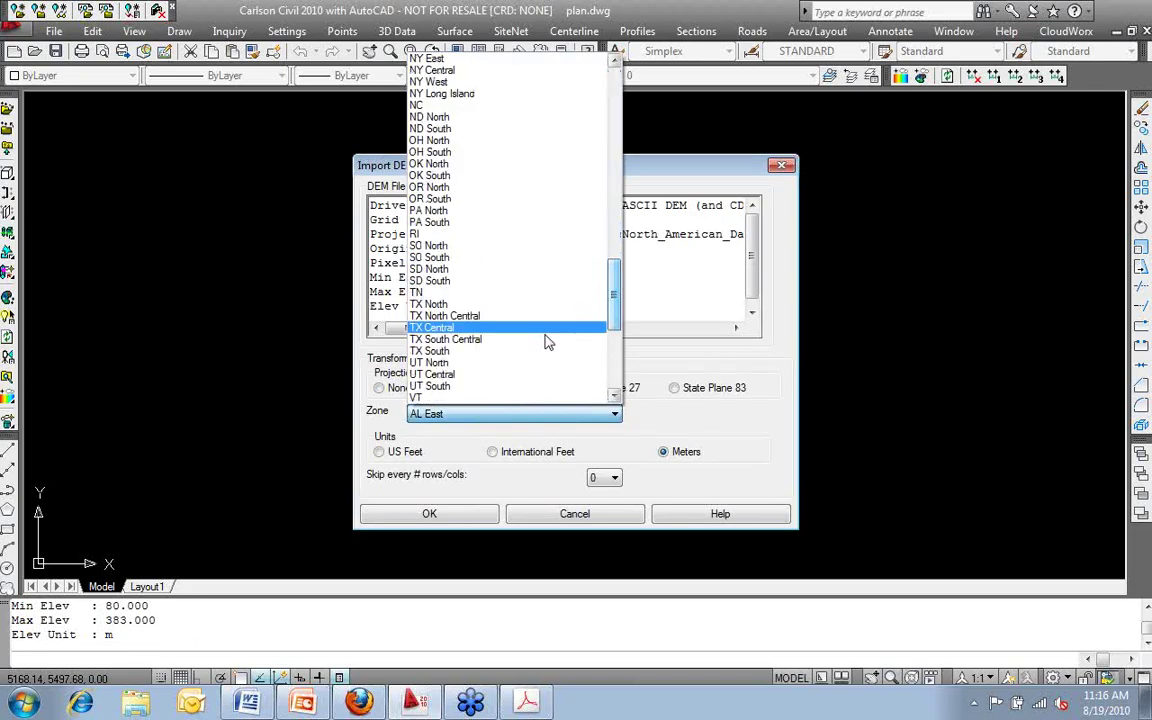
pyautogui.click(450, 329)
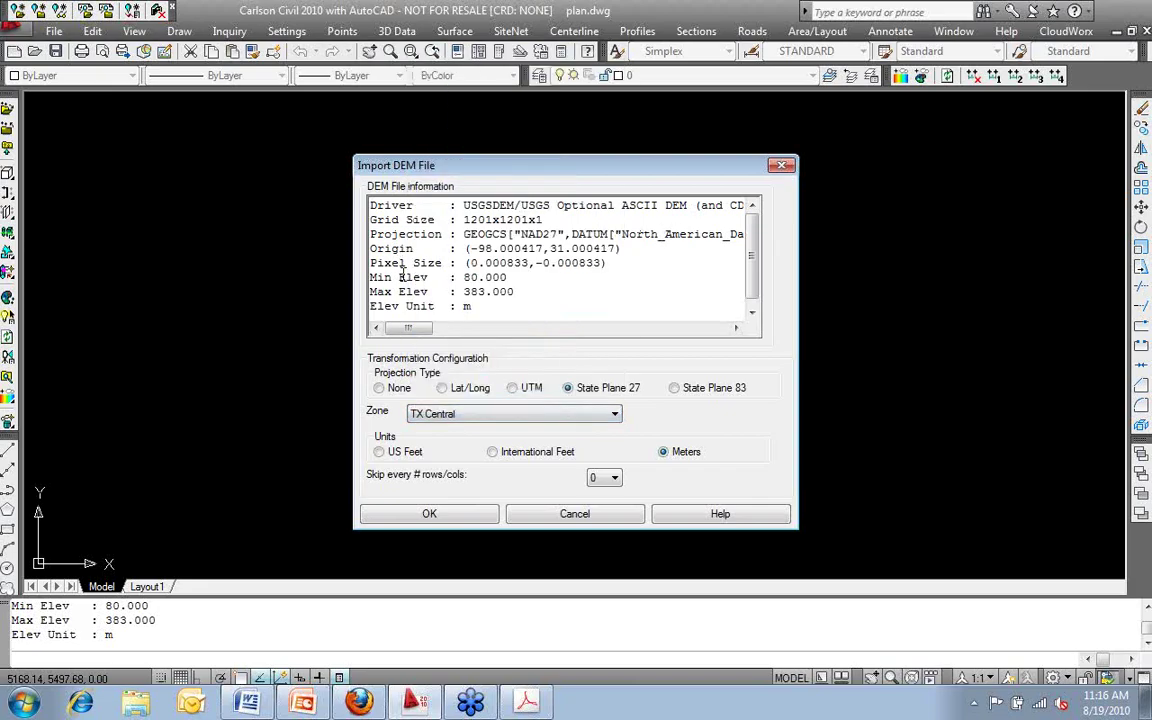
pyautogui.moveTo(369, 306); pyautogui.dragTo(477, 305)
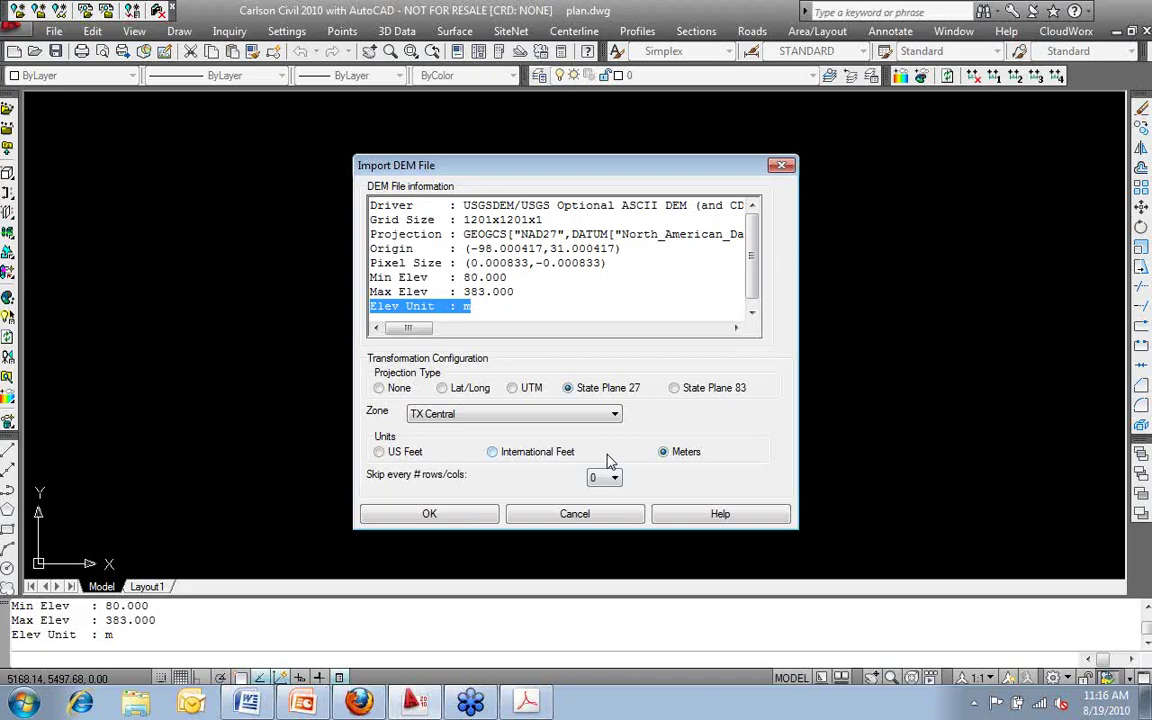
pyautogui.click(451, 514)
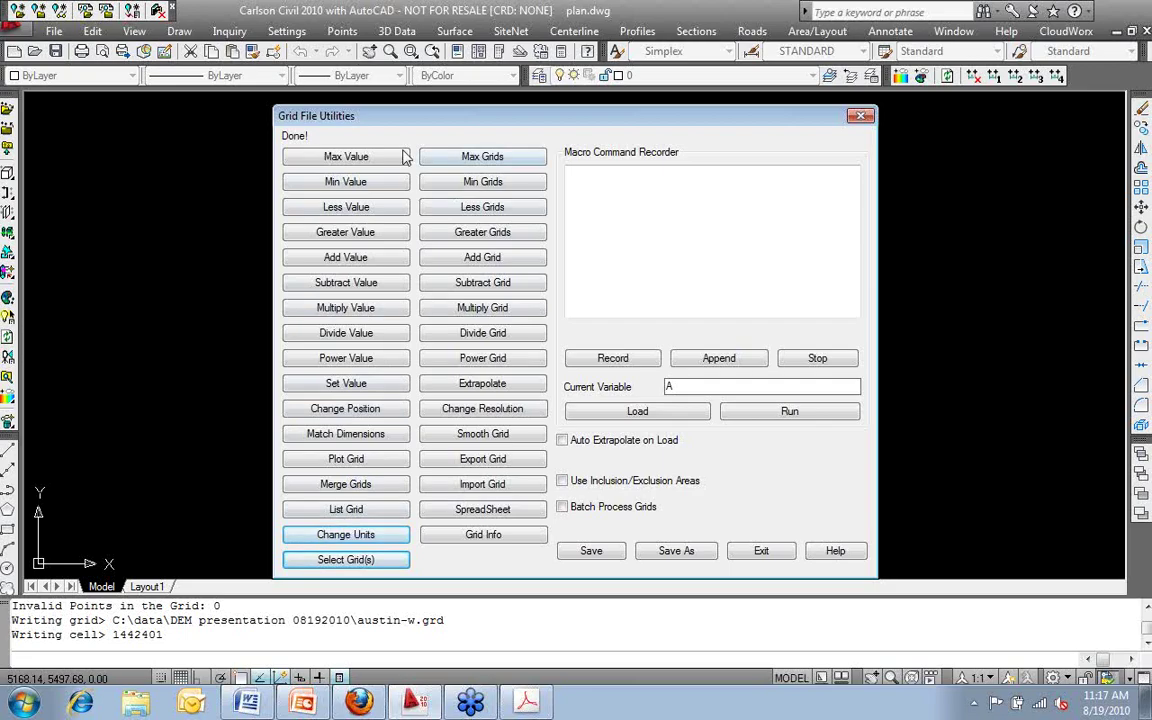
# Step: List the imported grid's cells without NULL values, view its grid statistics, and close both reports
pyautogui.click(350, 207)
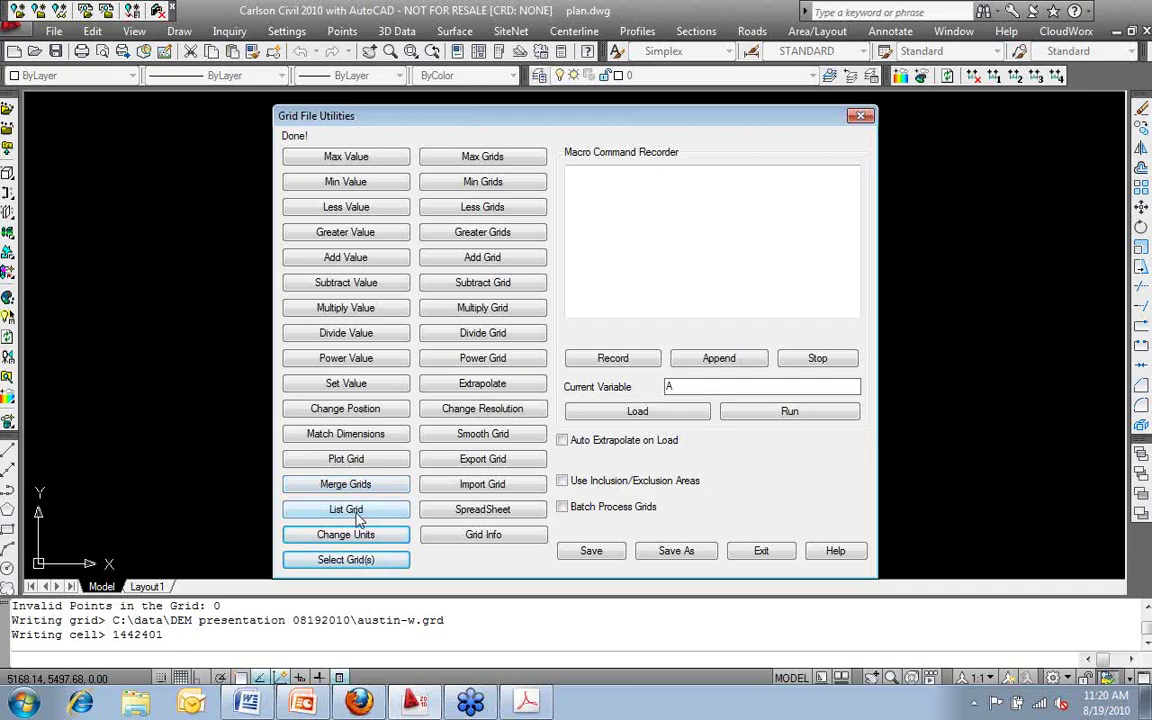
pyautogui.click(358, 513)
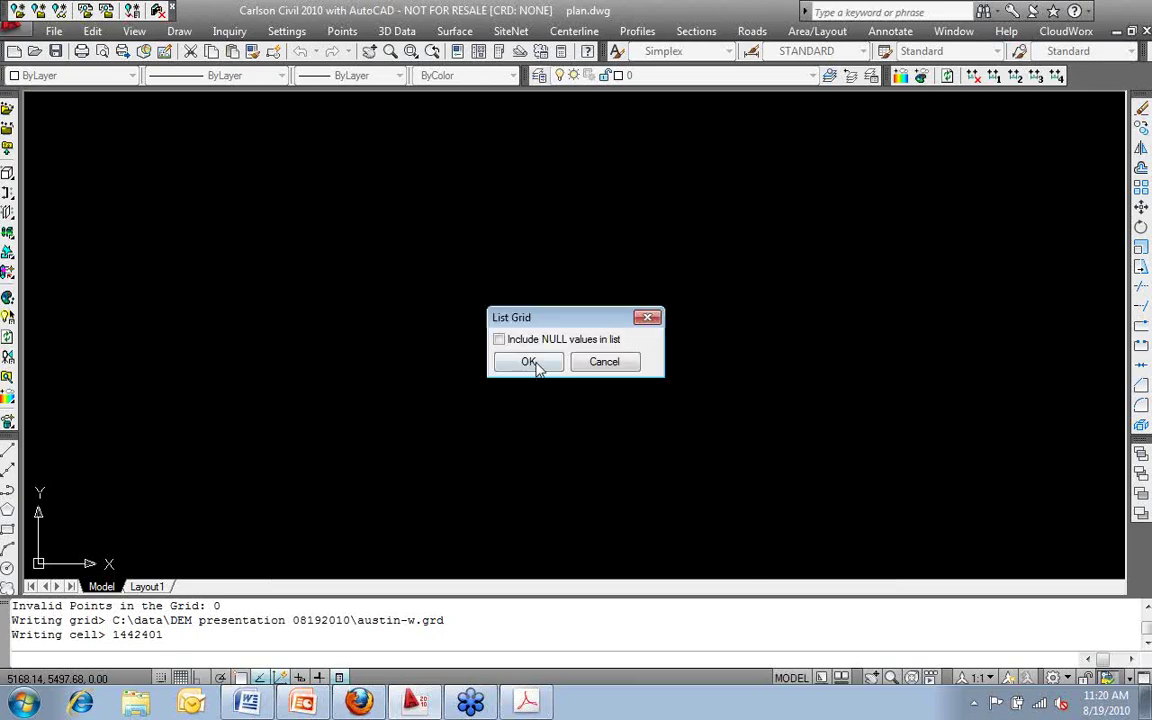
pyautogui.click(524, 366)
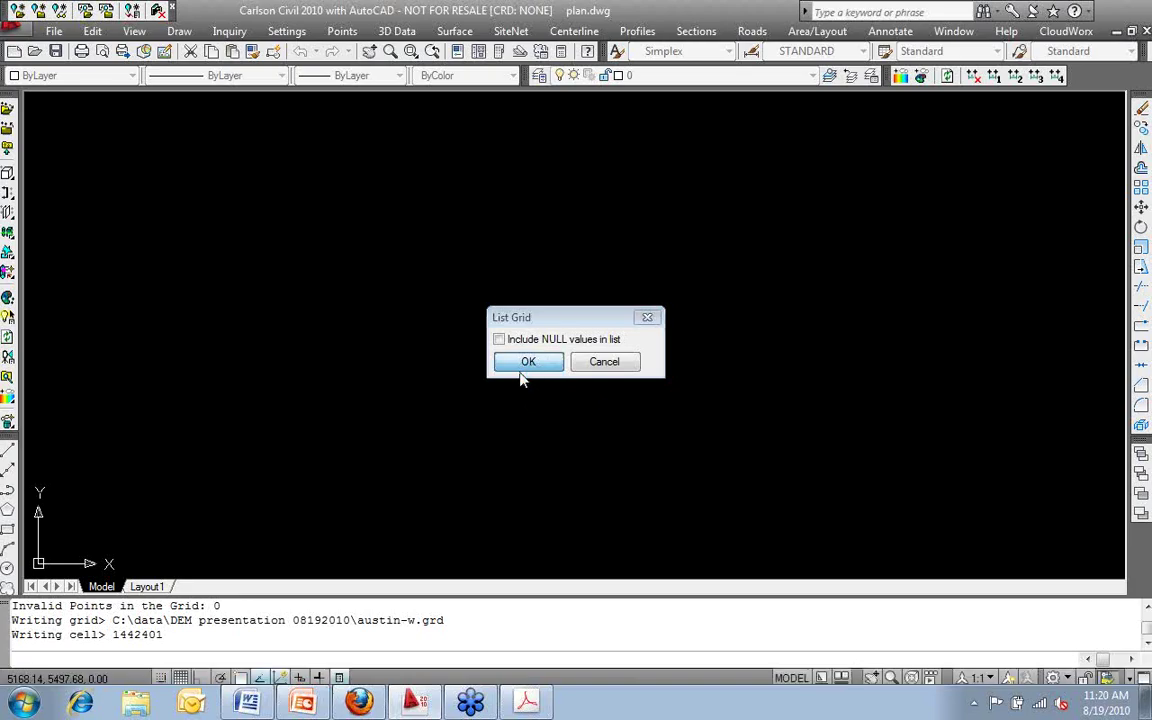
pyautogui.click(519, 368)
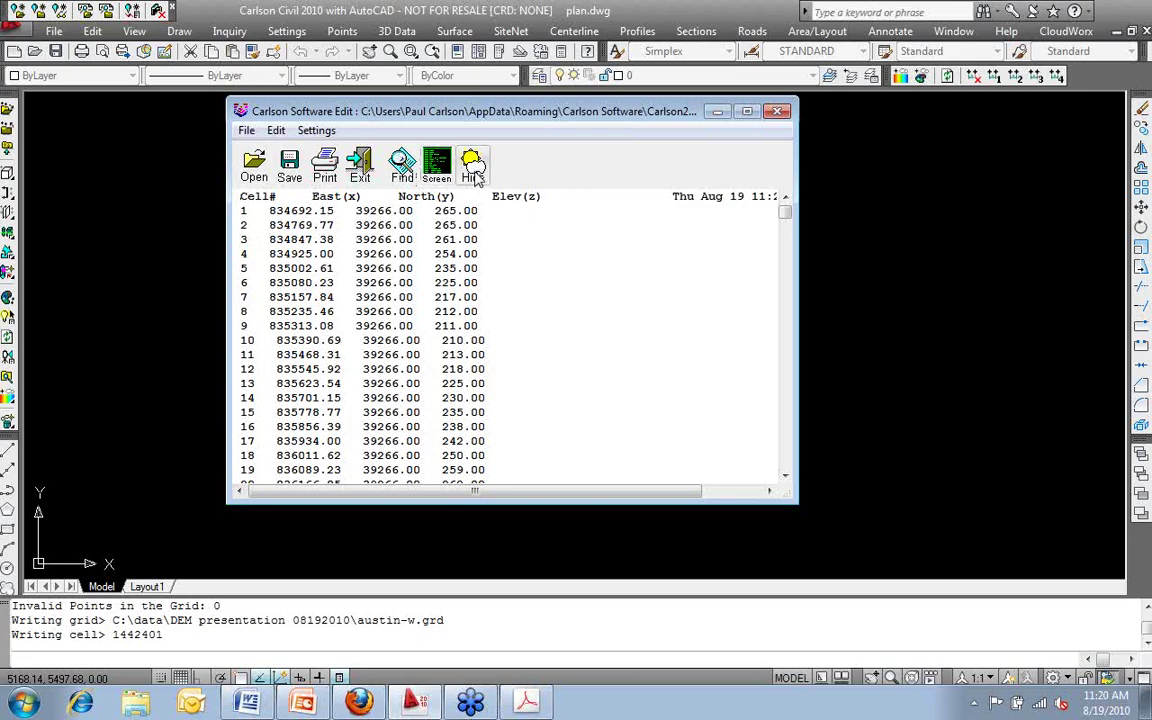
pyautogui.click(362, 174)
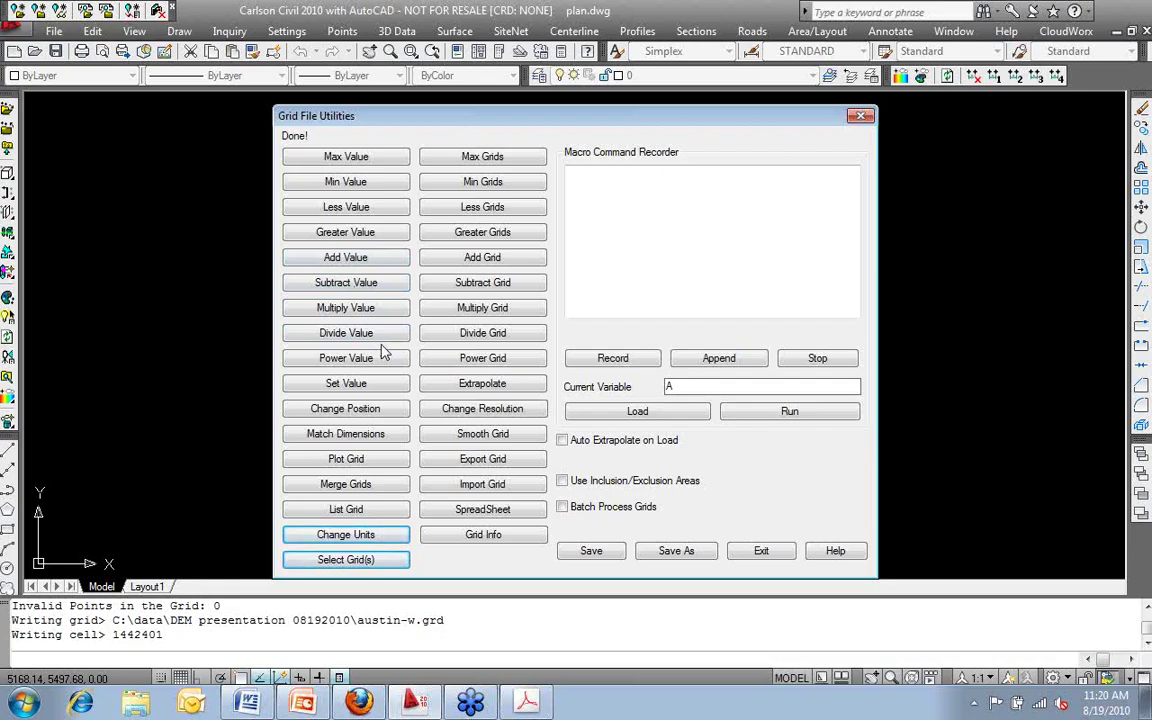
pyautogui.click(485, 536)
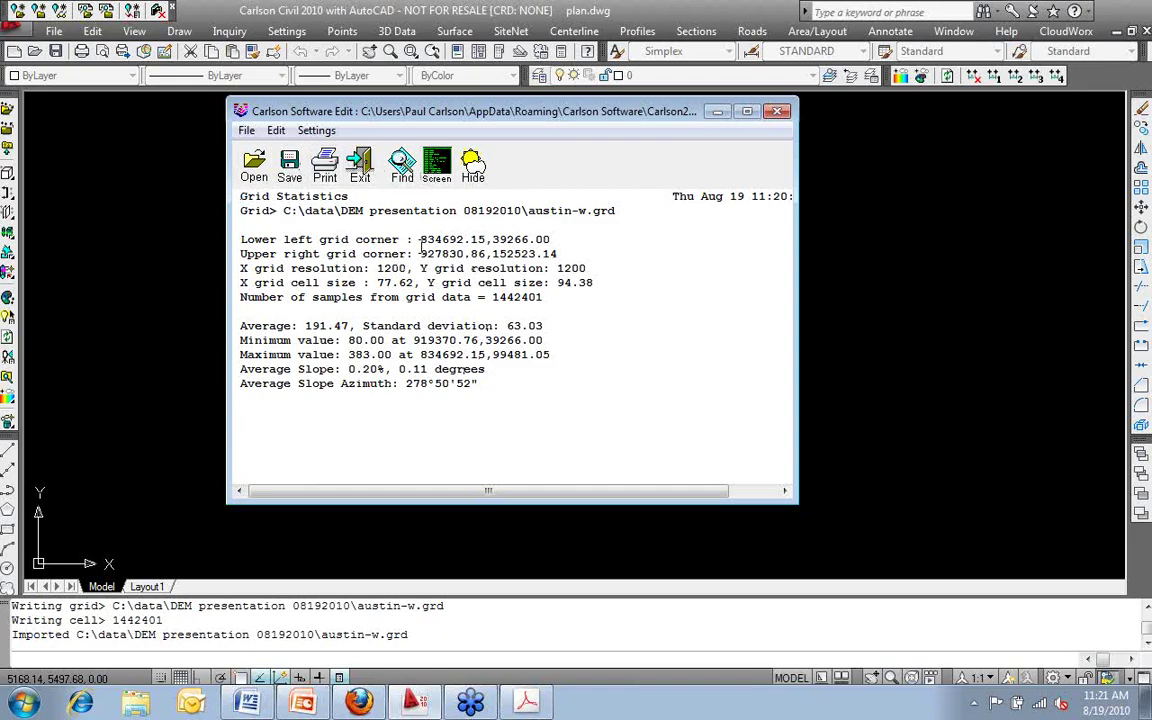
pyautogui.click(363, 167)
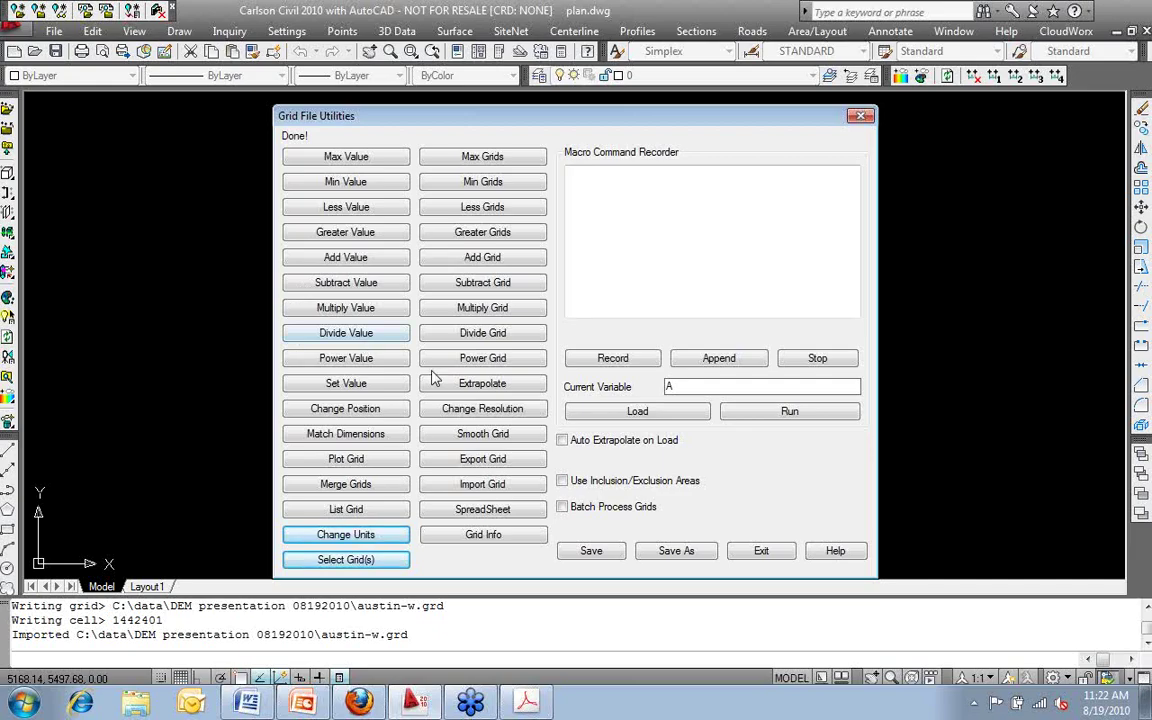
# Step: Change the grid resolution to cell dimensions of 100 in X and 100 in Y, and save the grid
pyautogui.click(457, 410)
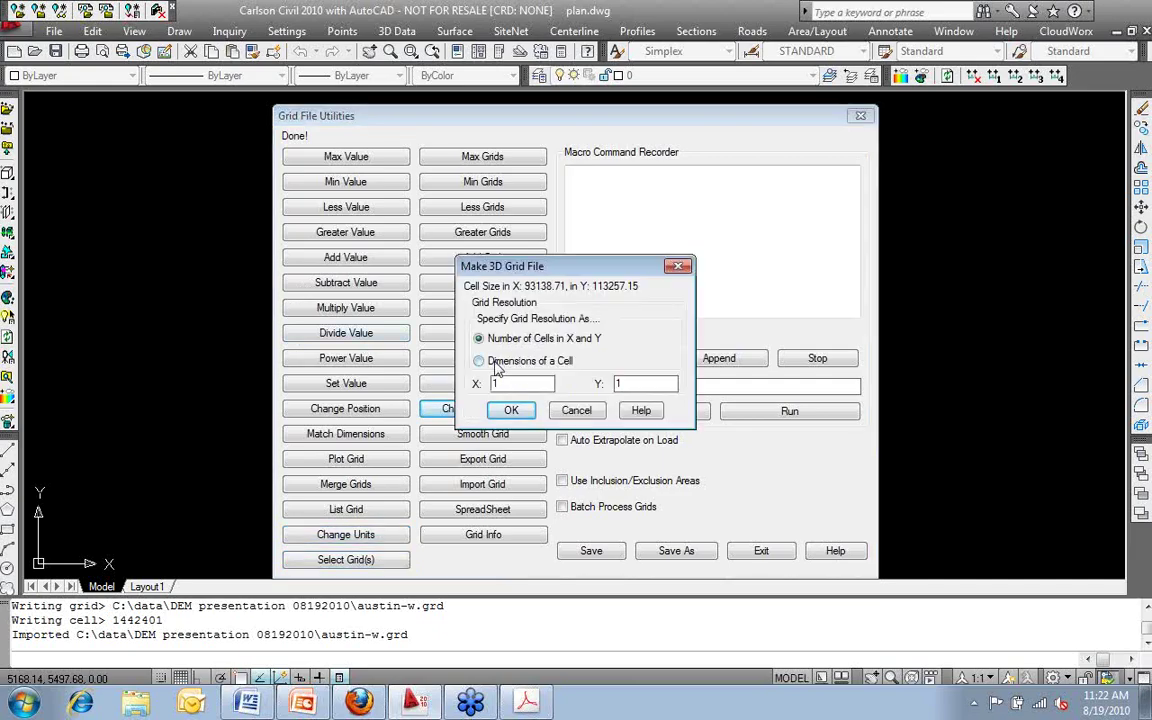
pyautogui.click(494, 362)
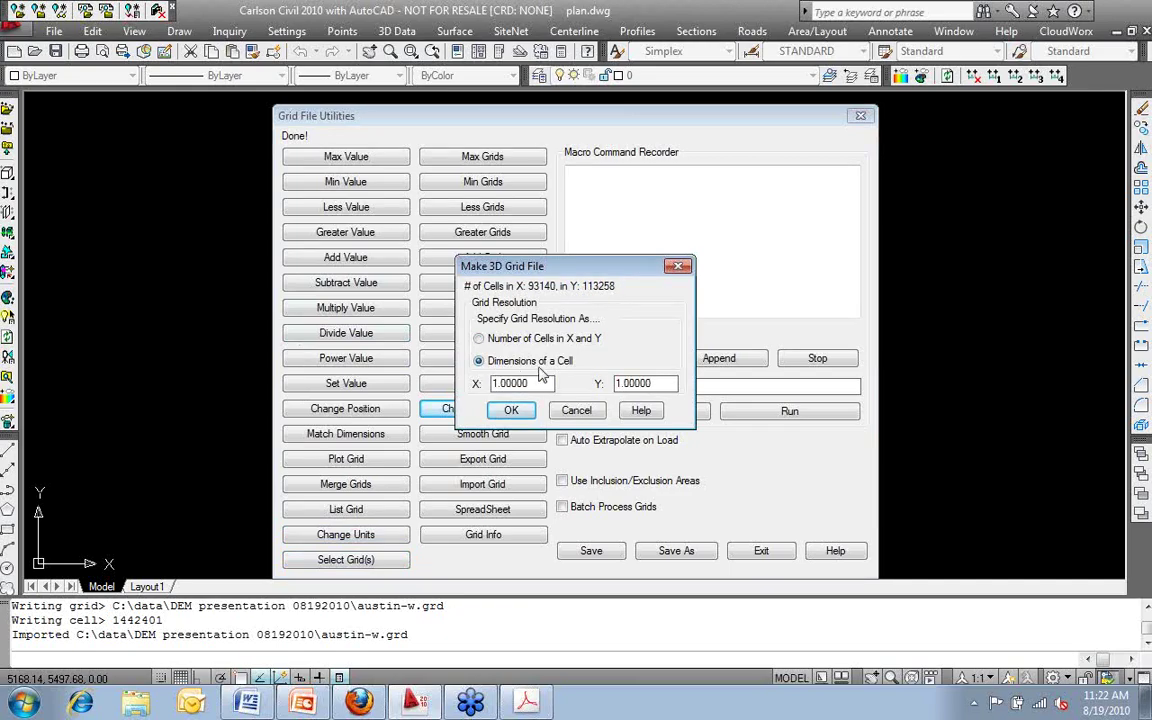
pyautogui.moveTo(540, 383); pyautogui.dragTo(441, 377)
pyautogui.write('100')
pyautogui.press('Tab')
pyautogui.write('100')
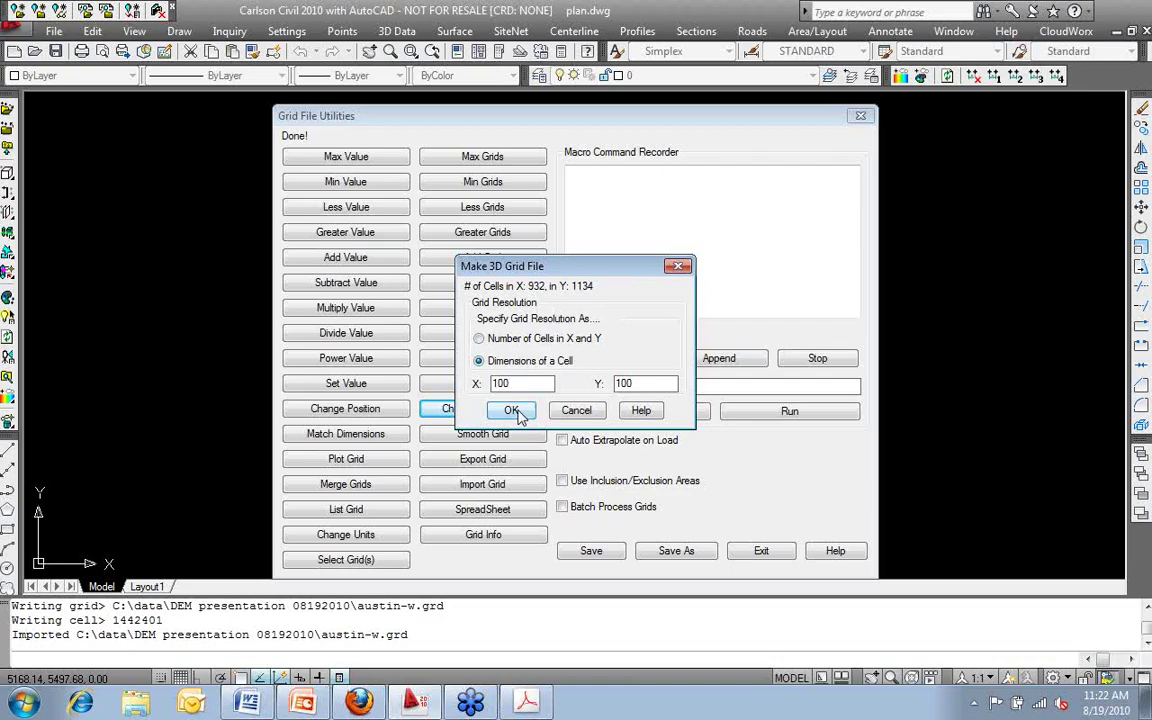
pyautogui.click(517, 412)
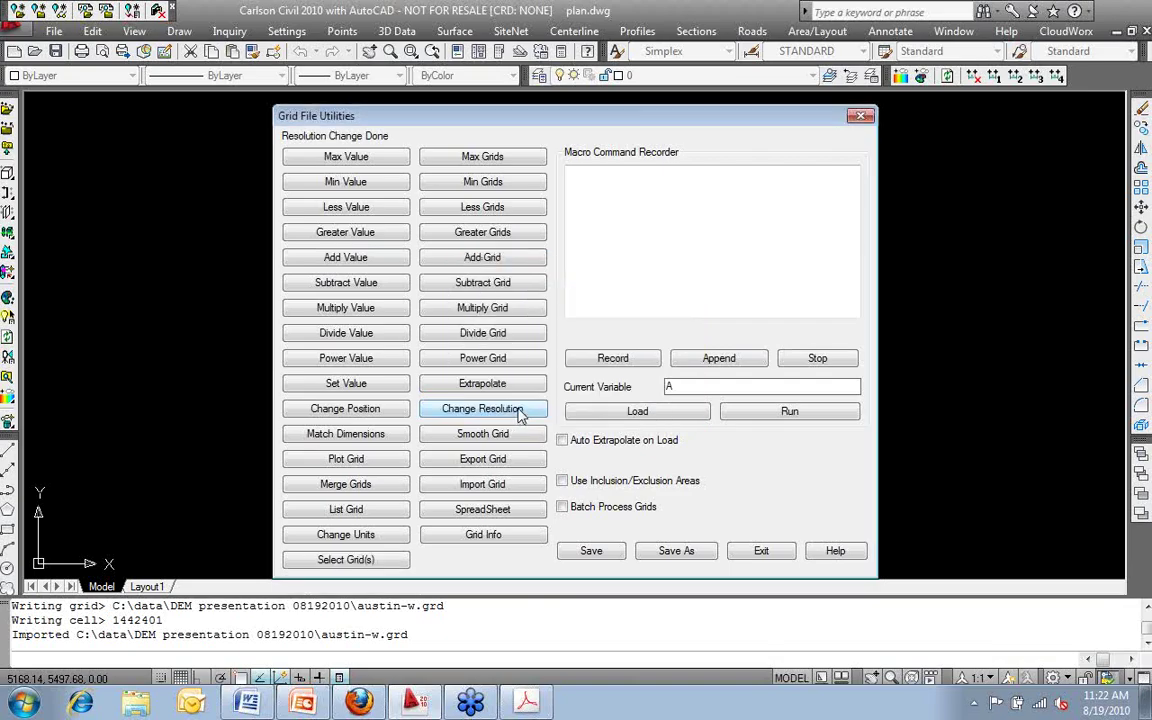
pyautogui.click(596, 555)
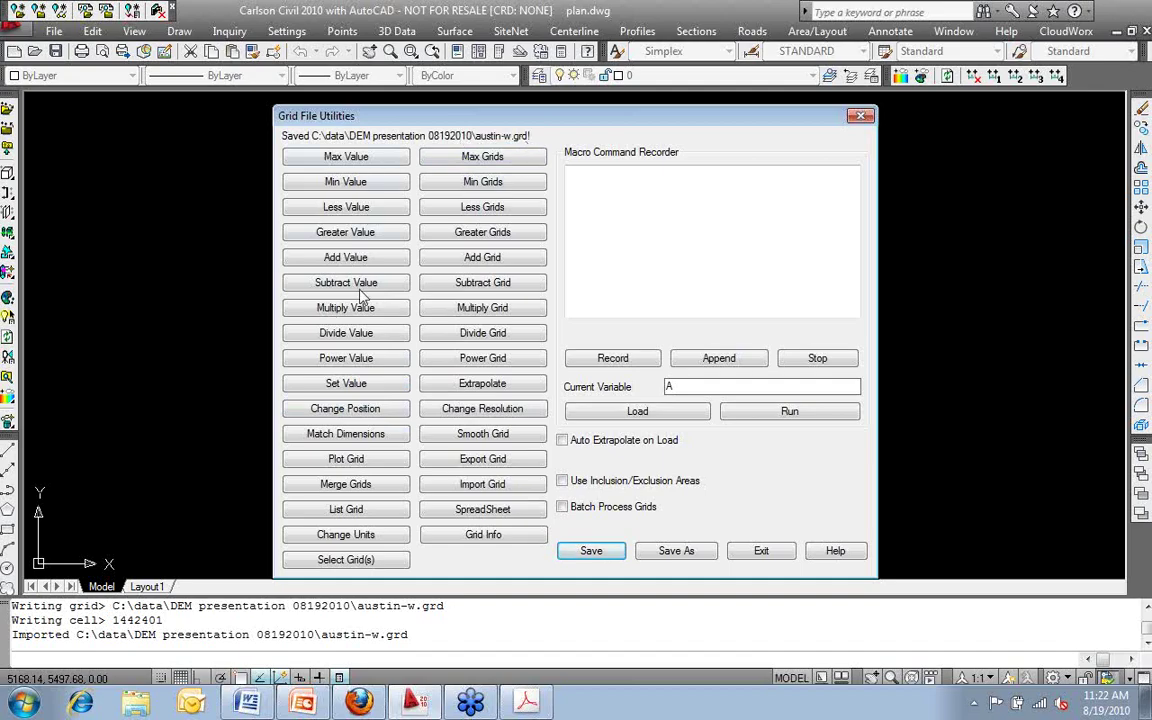
# Step: Start plotting the grid with Color By Elevation on and Subdivide By Color off
pyautogui.click(348, 460)
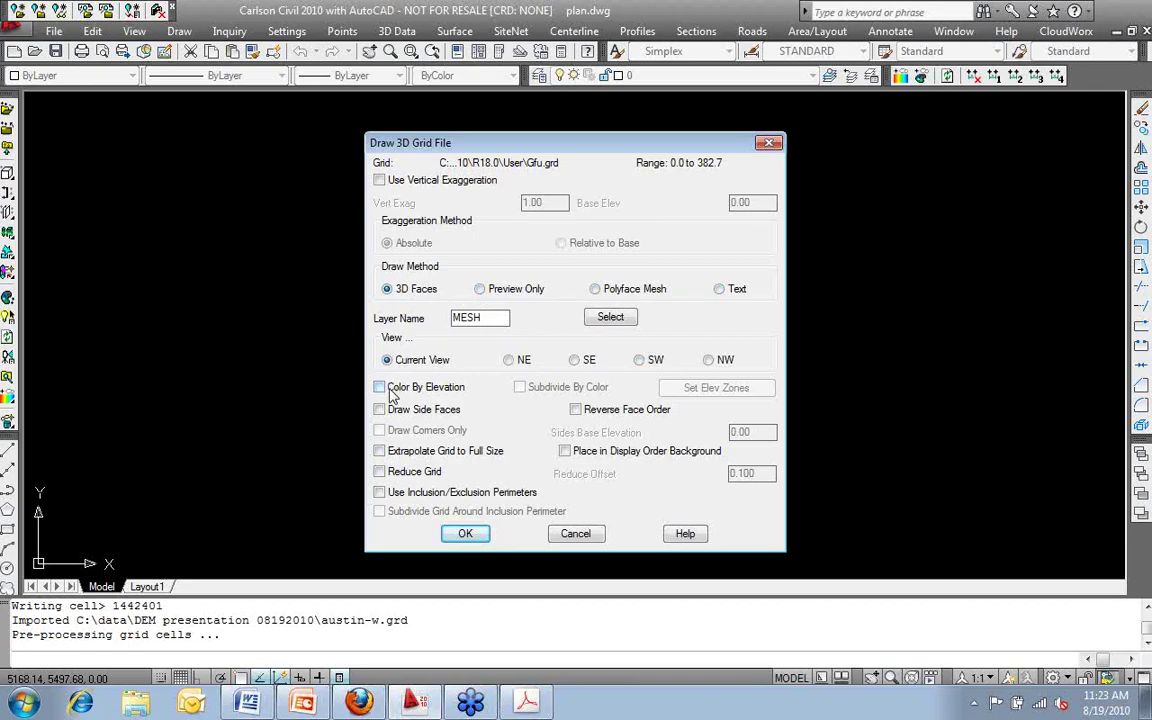
pyautogui.click(392, 390)
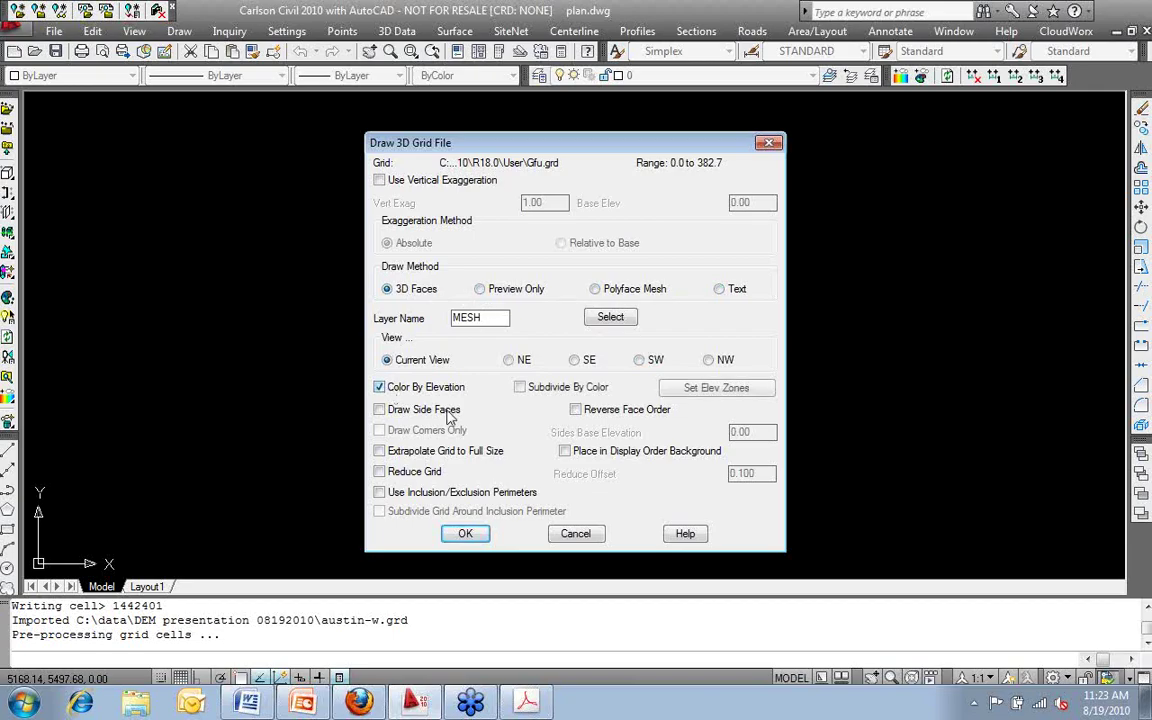
pyautogui.click(520, 389)
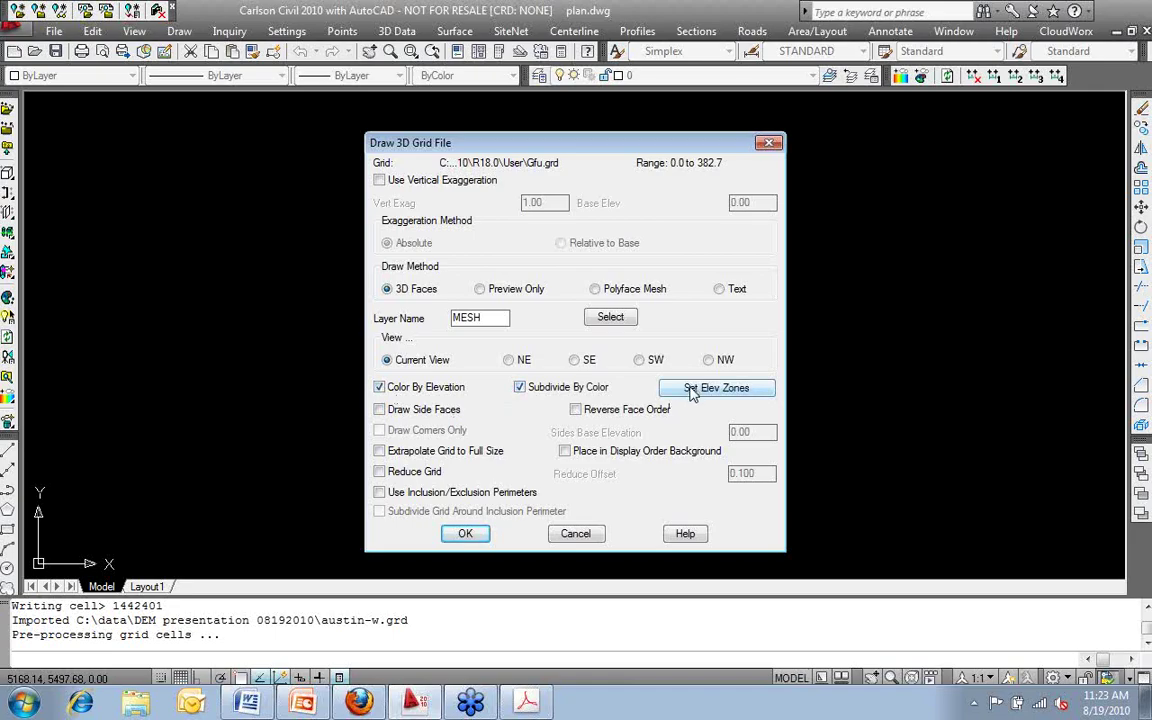
pyautogui.click(520, 387)
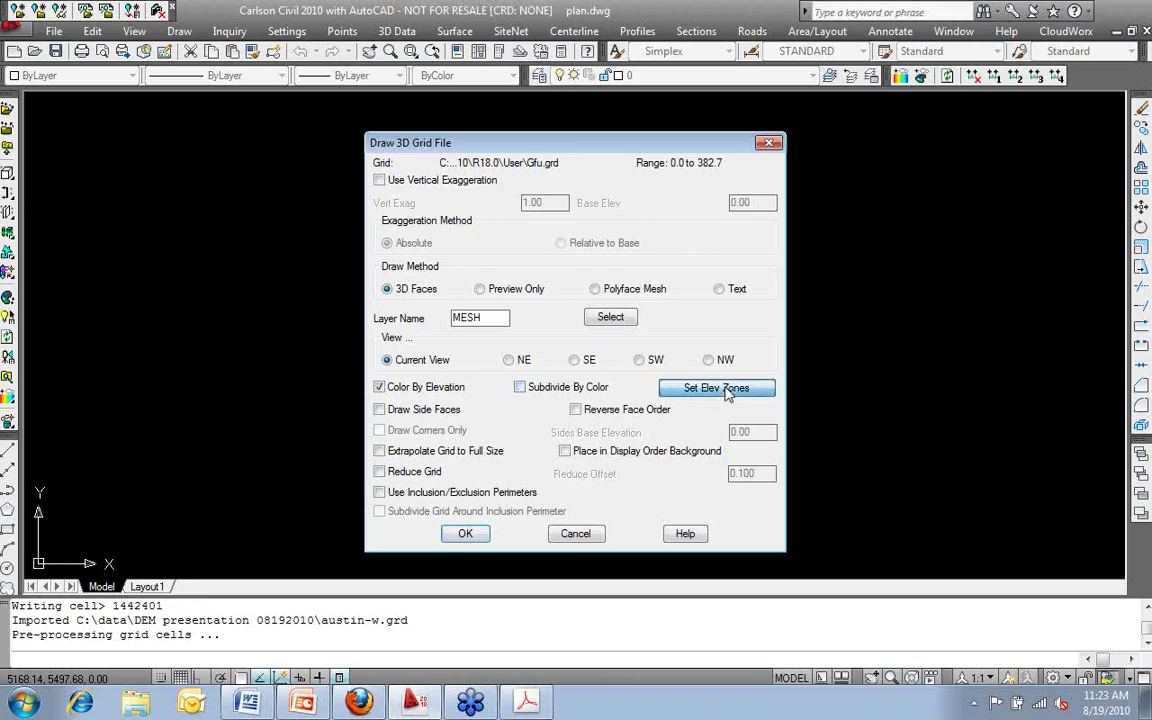
# Step: Clear the elevation zones and generate them automatically with Set Colors on, starting zone 10, starting value 80 and value interval 400
pyautogui.click(727, 391)
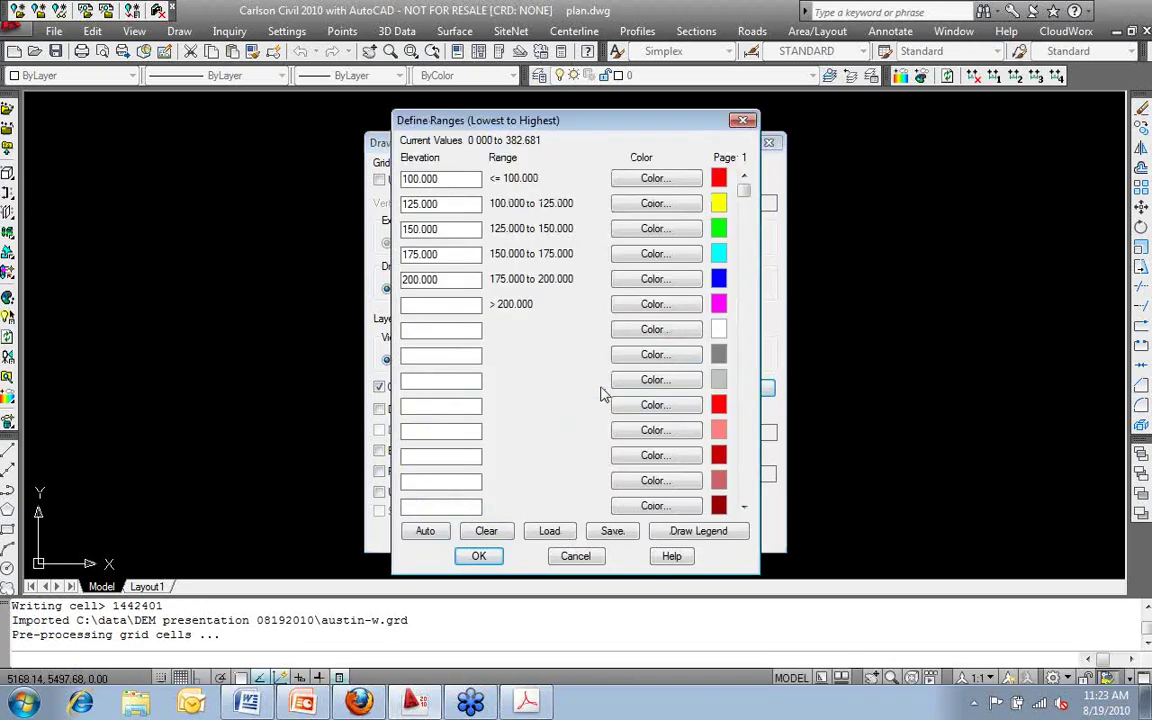
pyautogui.click(486, 532)
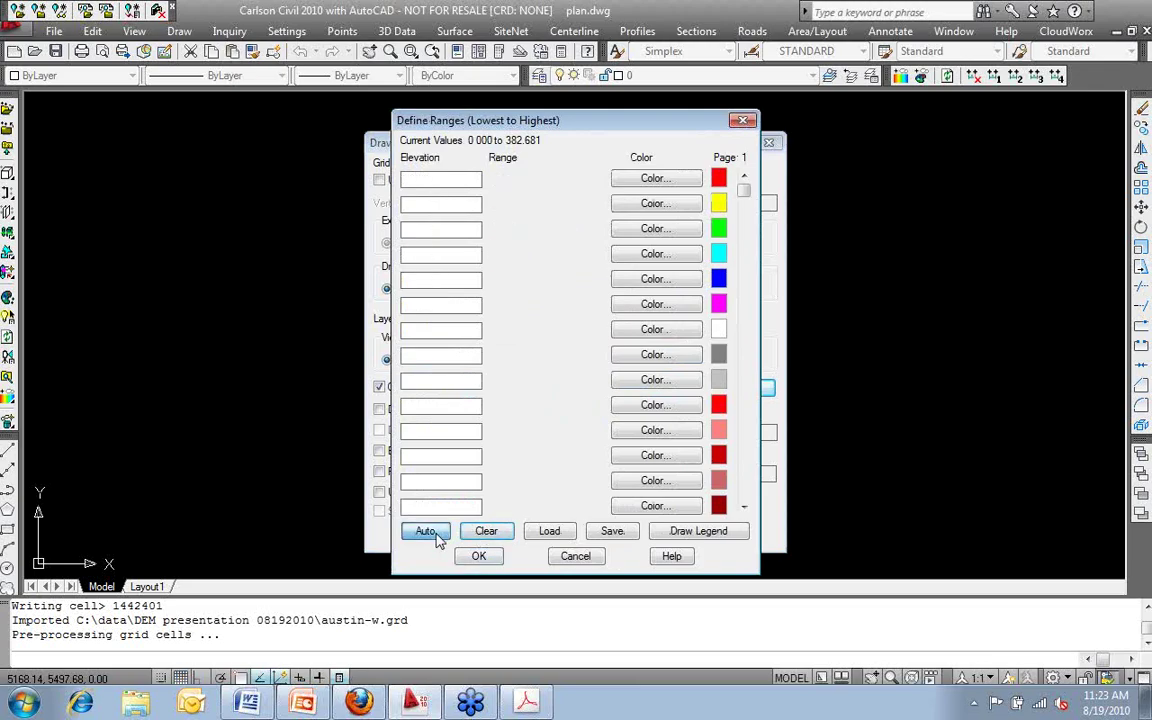
pyautogui.click(426, 532)
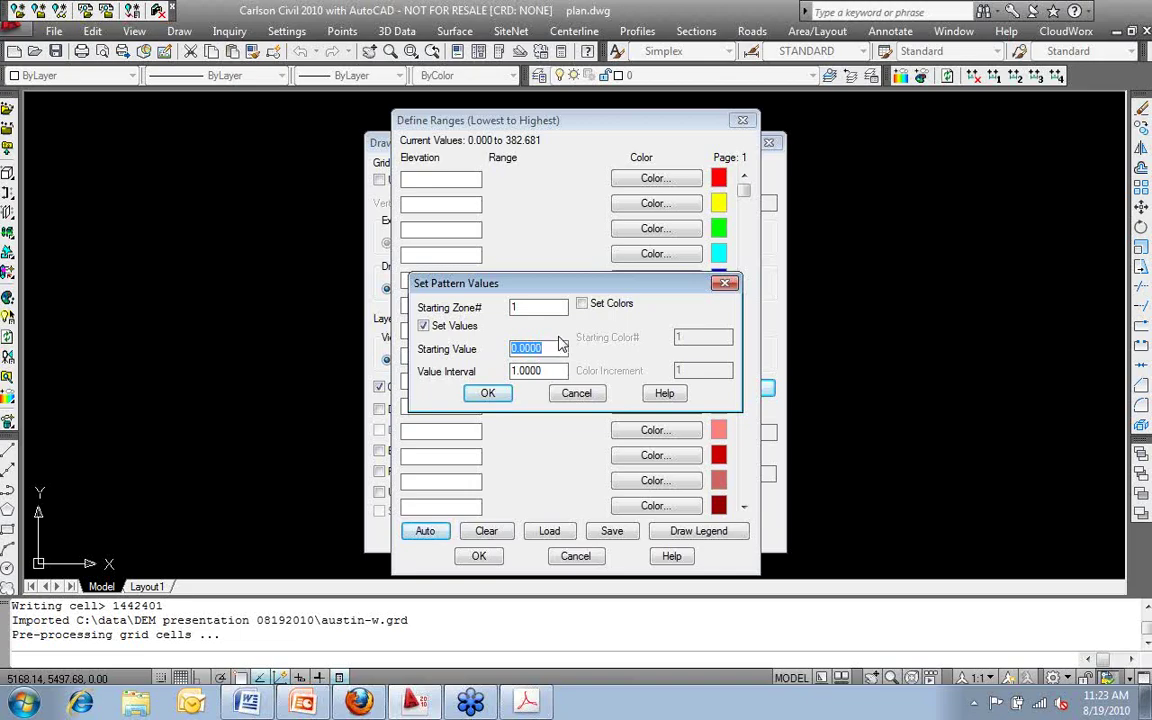
pyautogui.write('80')
pyautogui.press('Tab')
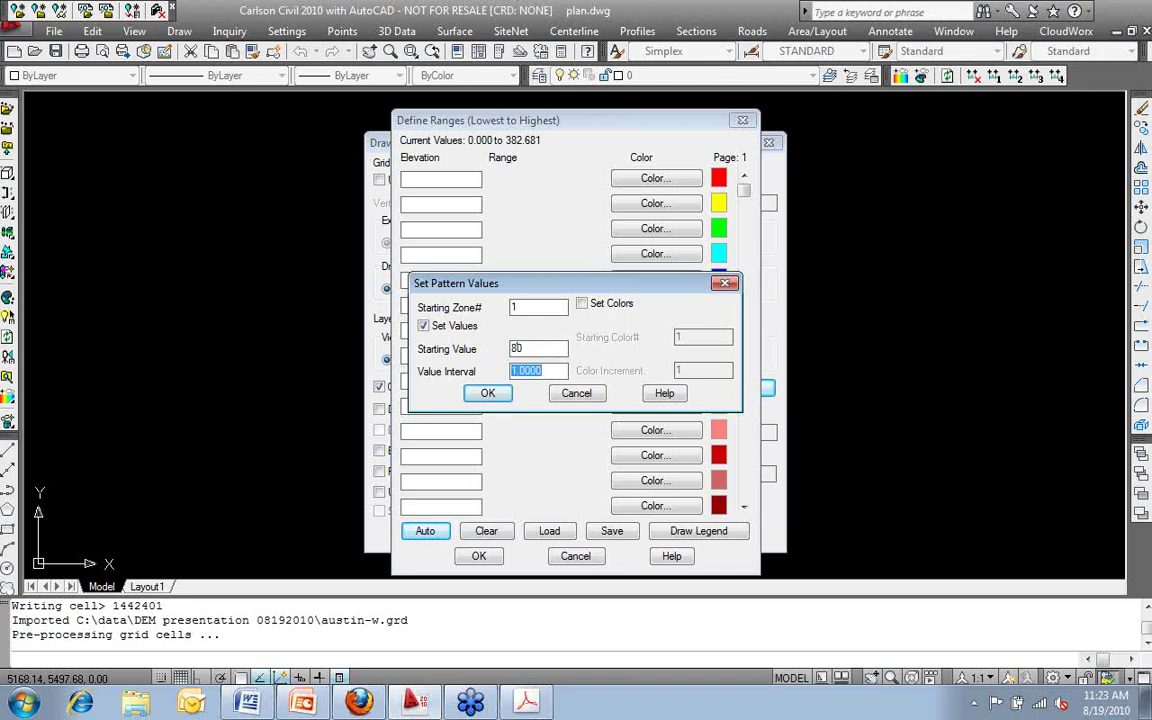
pyautogui.write('400')
pyautogui.doubleClick(549, 308)
pyautogui.write('10')
pyautogui.click(527, 348)
pyautogui.click(583, 304)
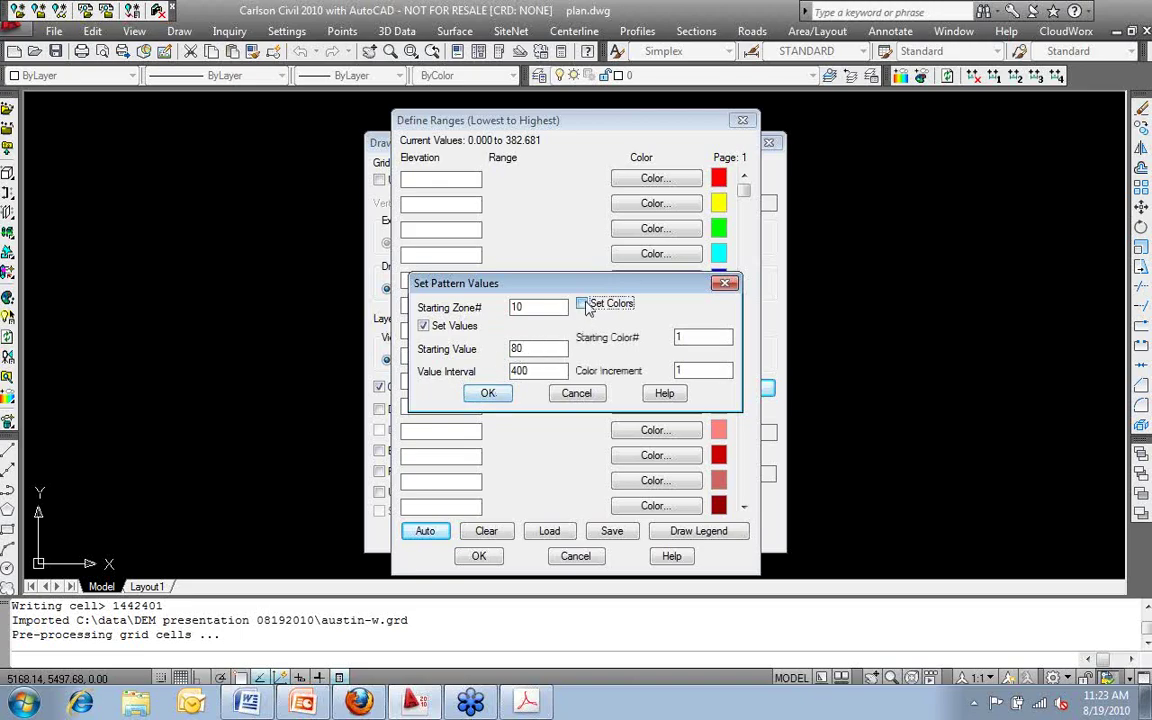
pyautogui.click(489, 393)
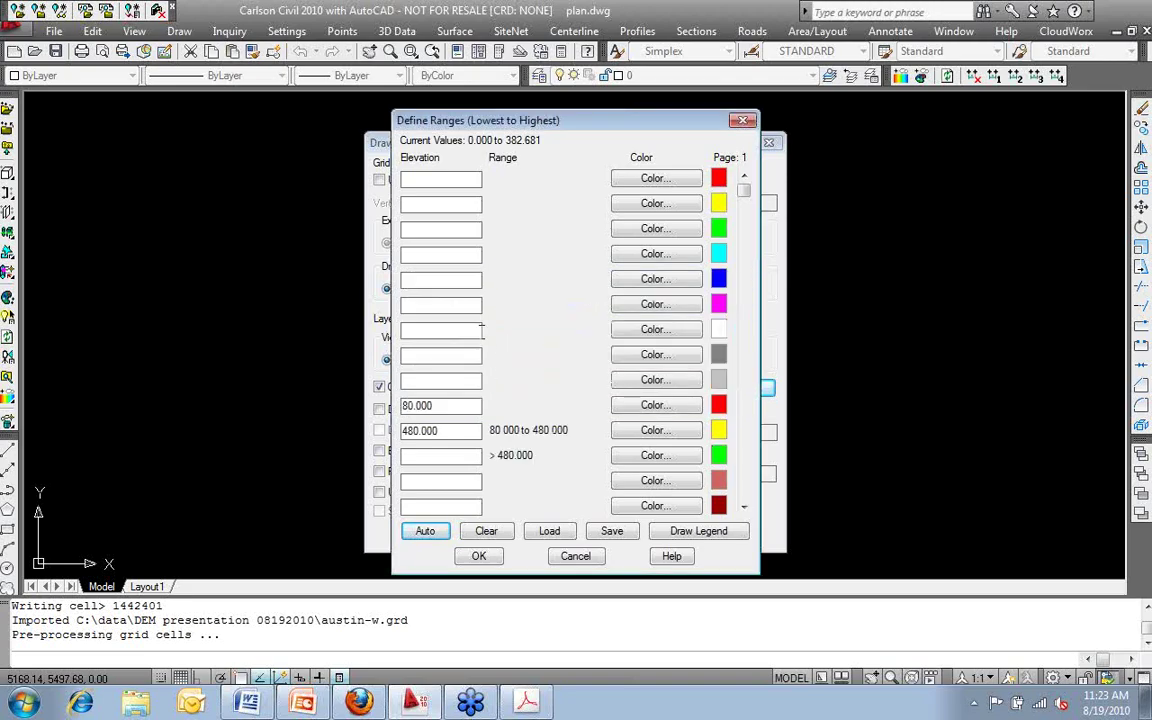
pyautogui.click(479, 560)
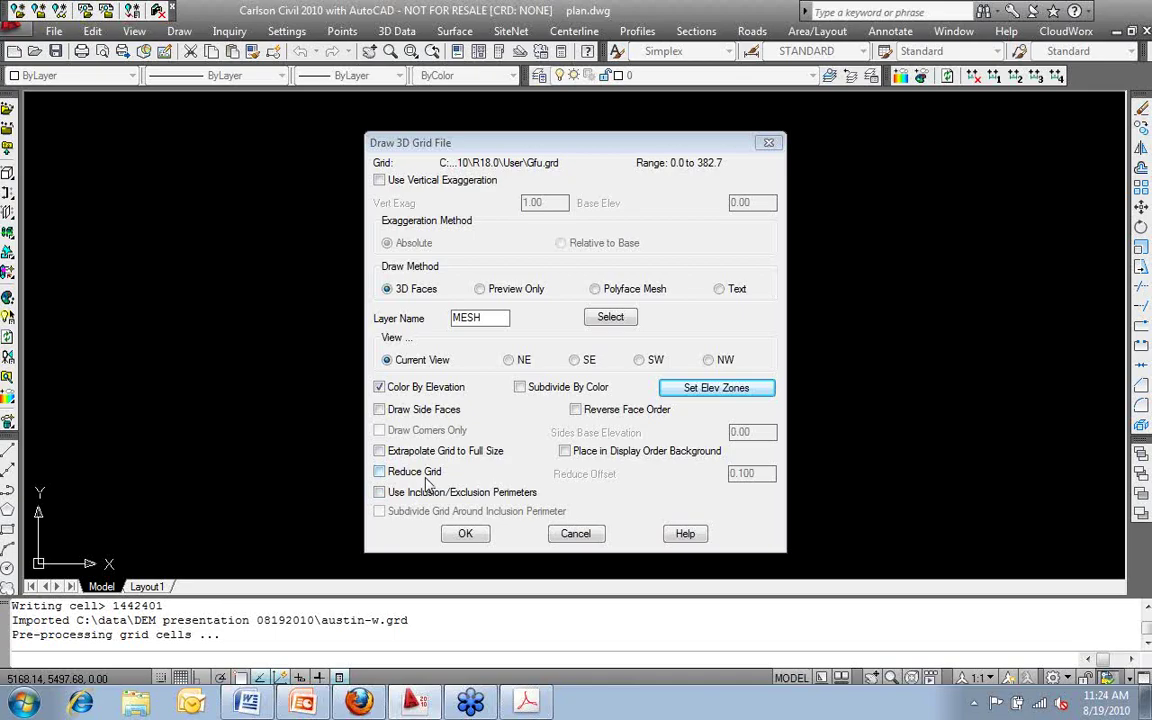
# Step: Draw the grid as 3D faces with a size 8.00 color legend beside it, and exit the grid utilities
pyautogui.click(463, 533)
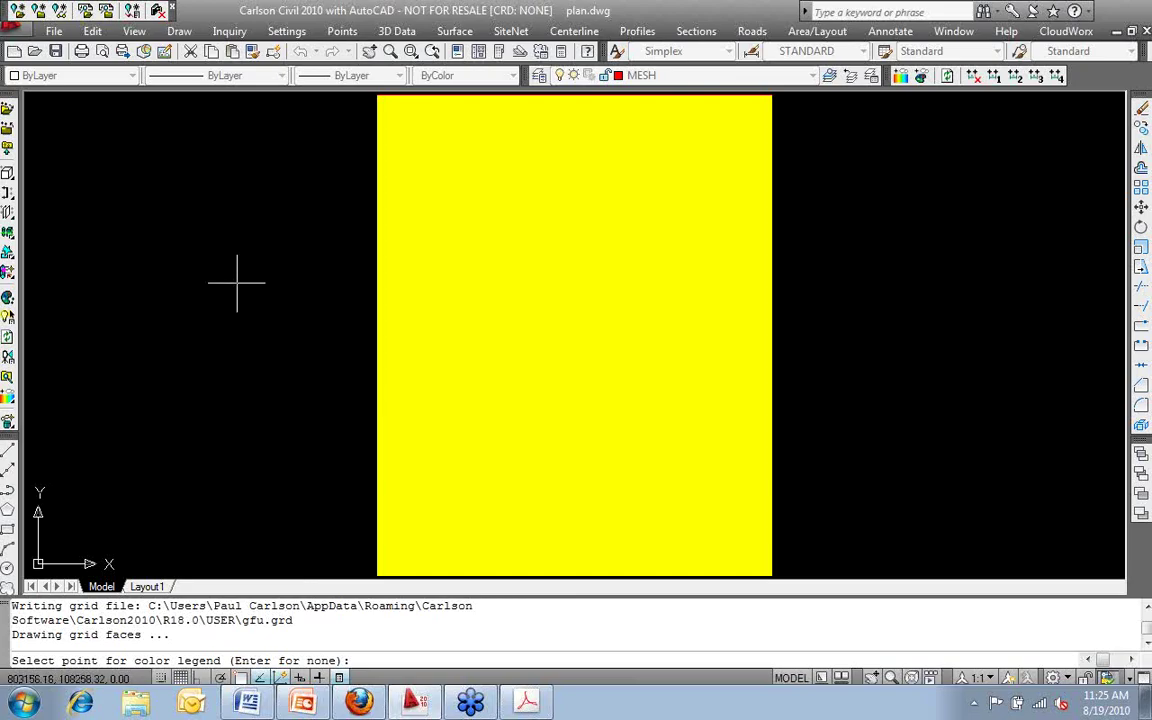
pyautogui.scroll(-3, 303, 350)
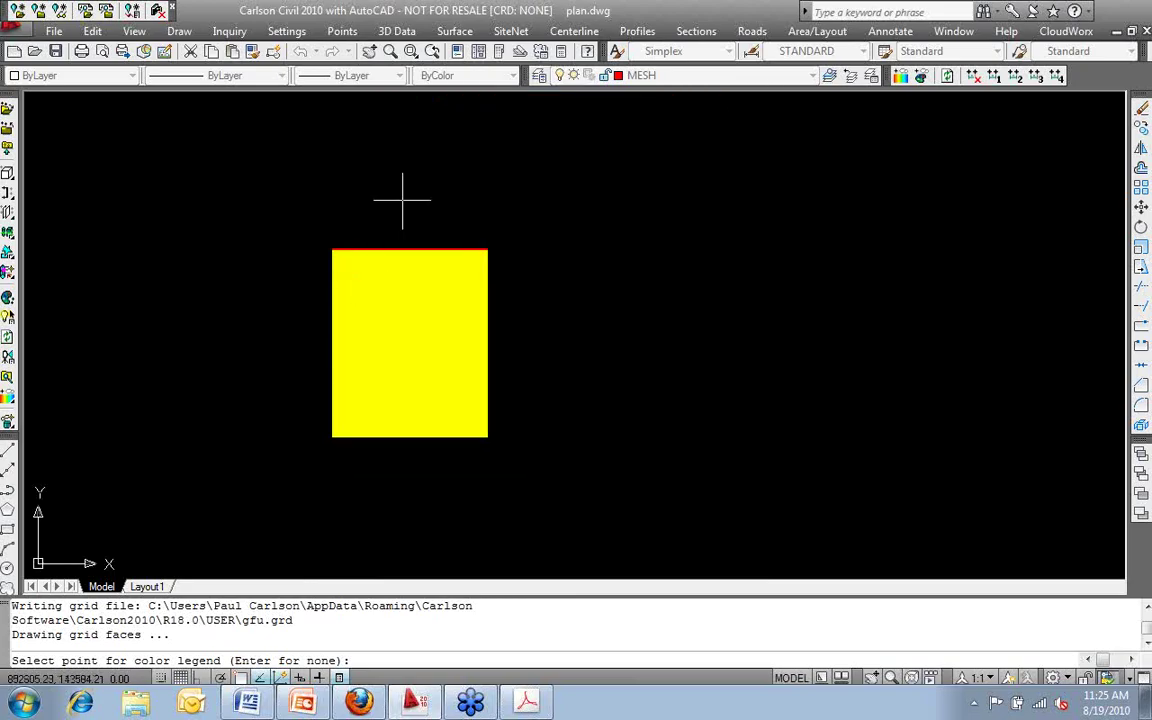
pyautogui.rightClick(316, 249)
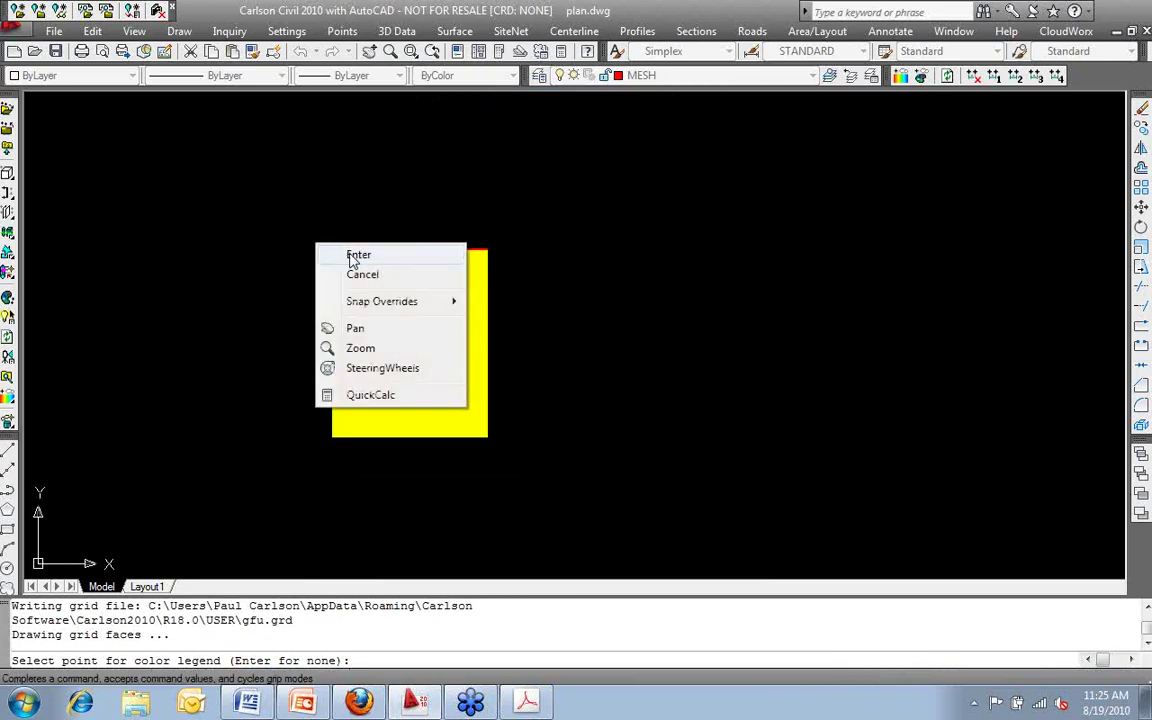
pyautogui.click(356, 256)
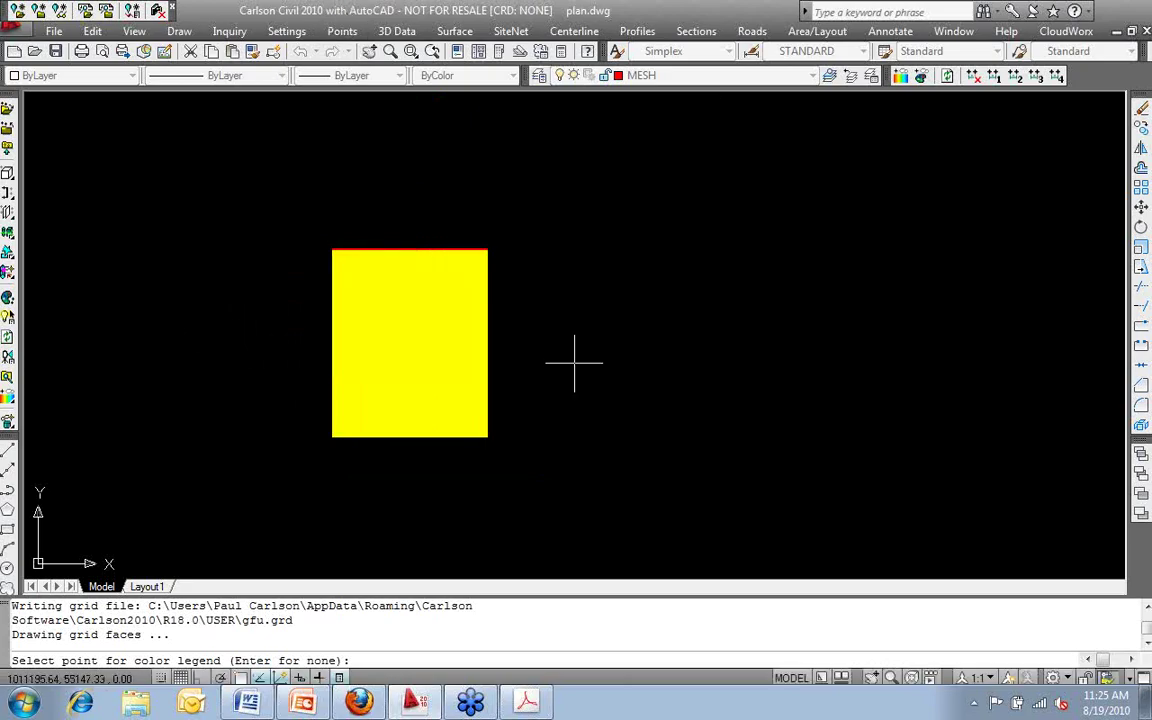
pyautogui.click(540, 305)
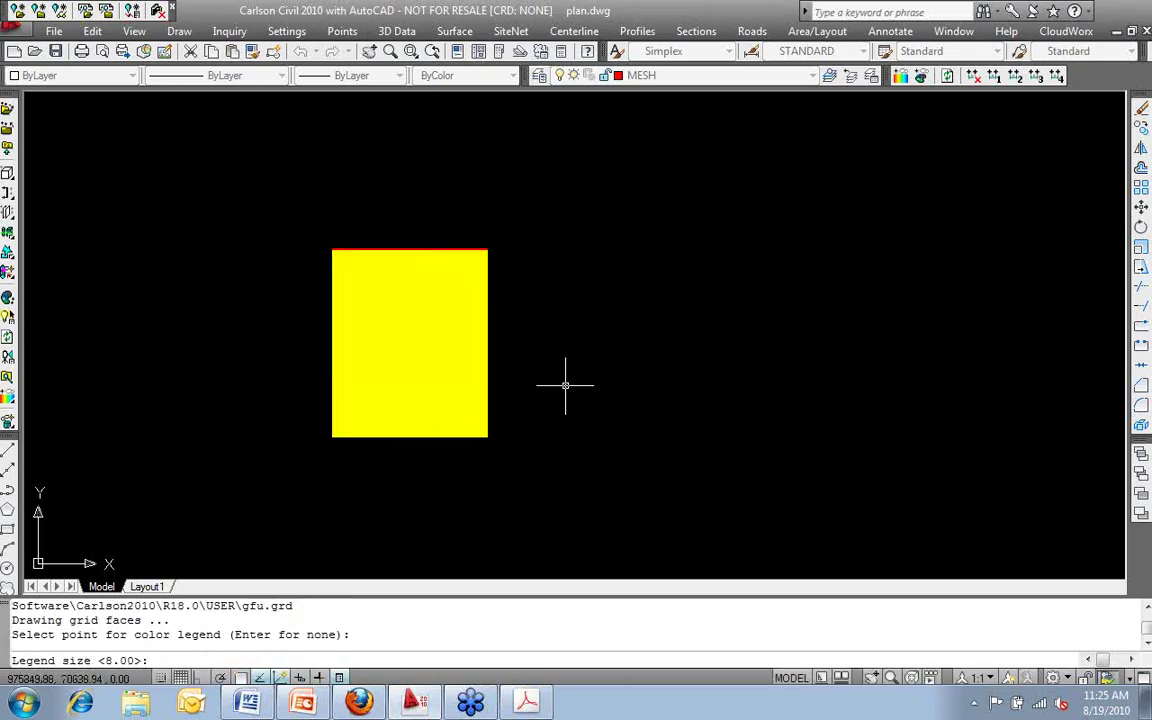
pyautogui.press('Return')
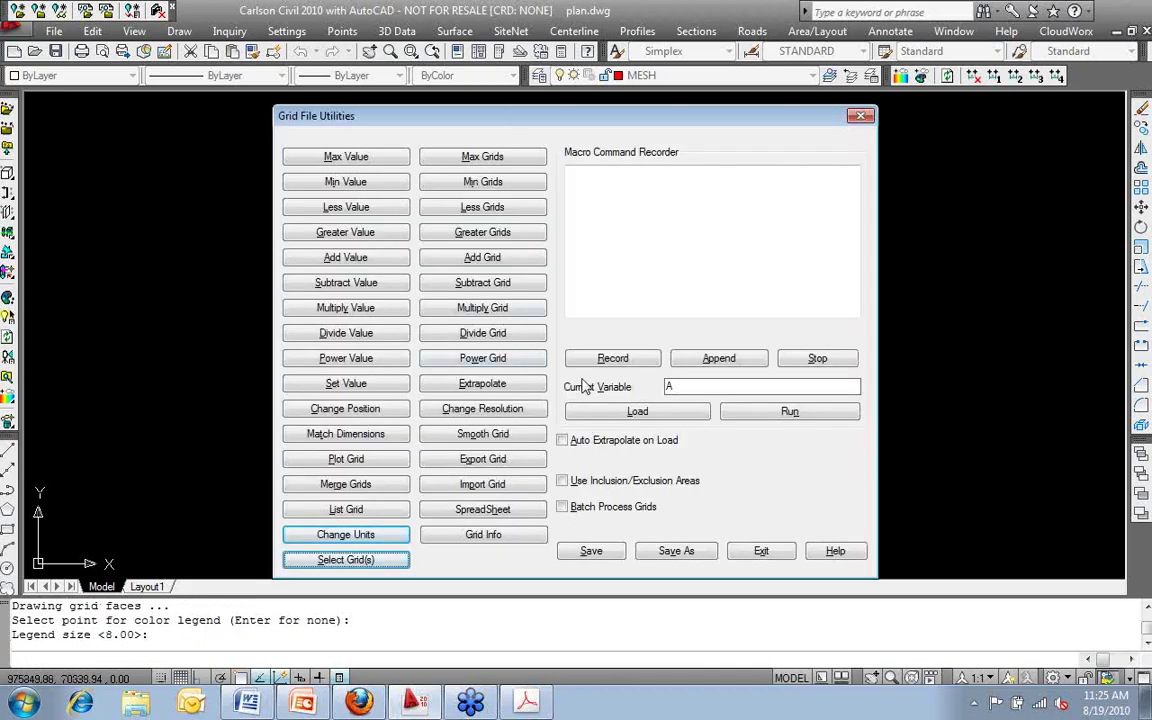
pyautogui.click(761, 551)
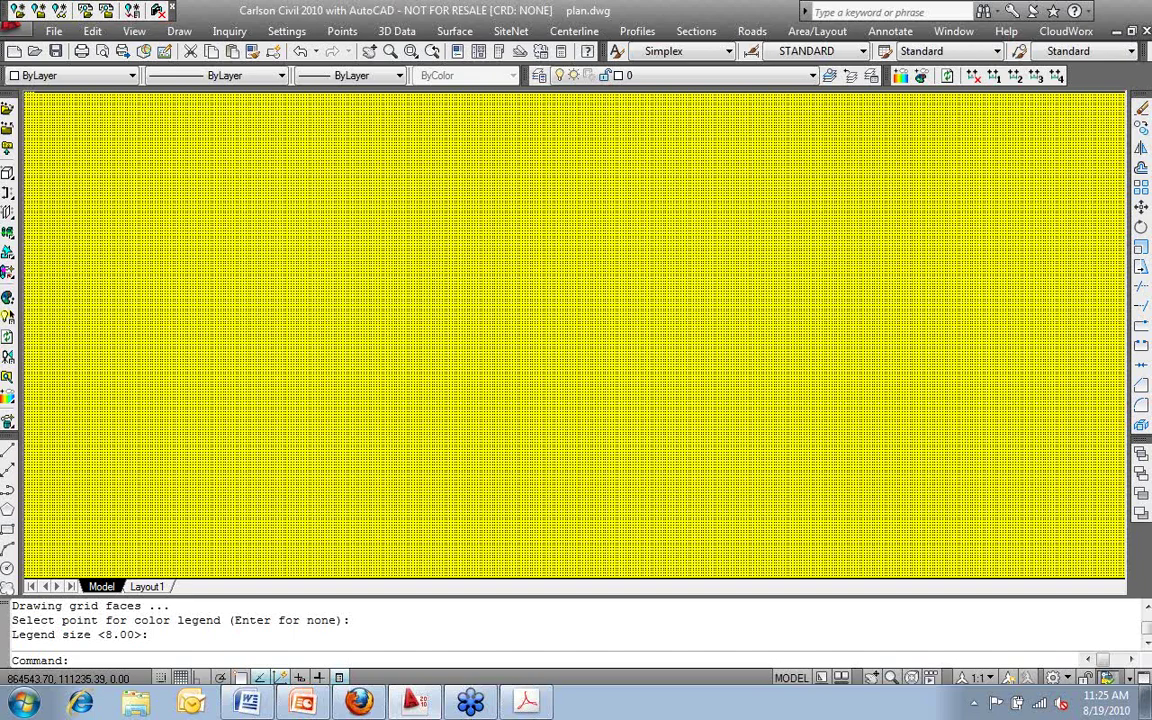
# Step: Open a rectangular selection of the plotted grid faces in the 3D viewer
pyautogui.scroll(5, 419, 263)
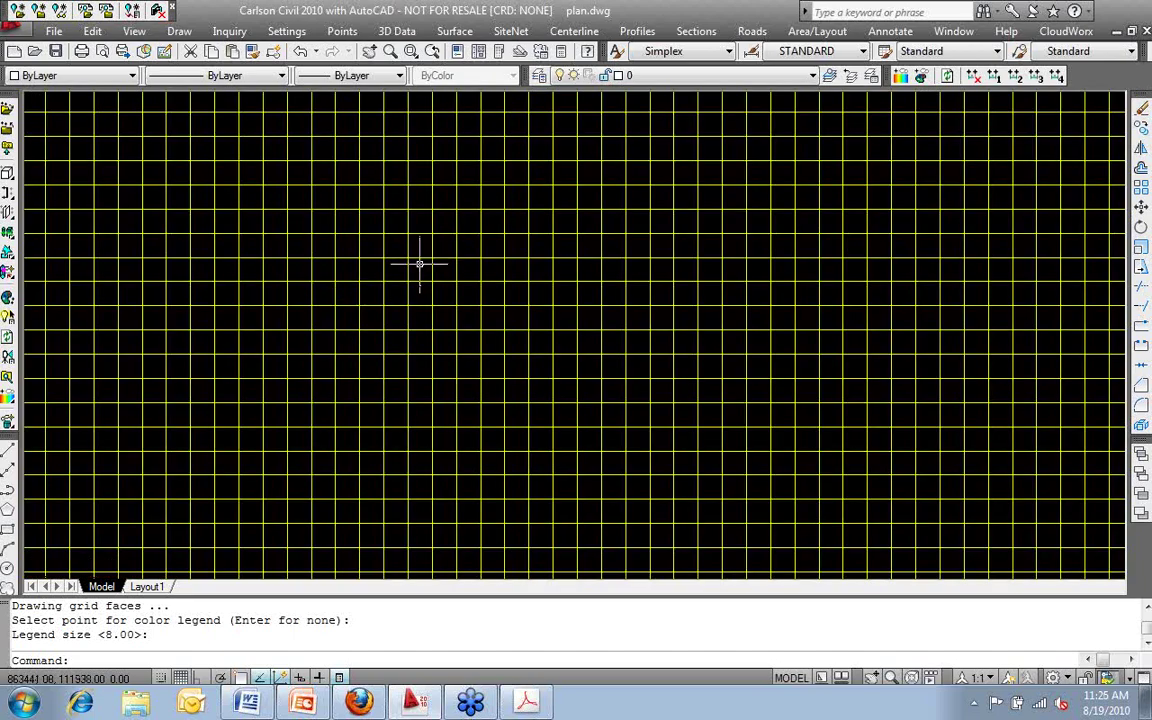
pyautogui.scroll(-3, 419, 263)
pyautogui.scroll(-2, 419, 263)
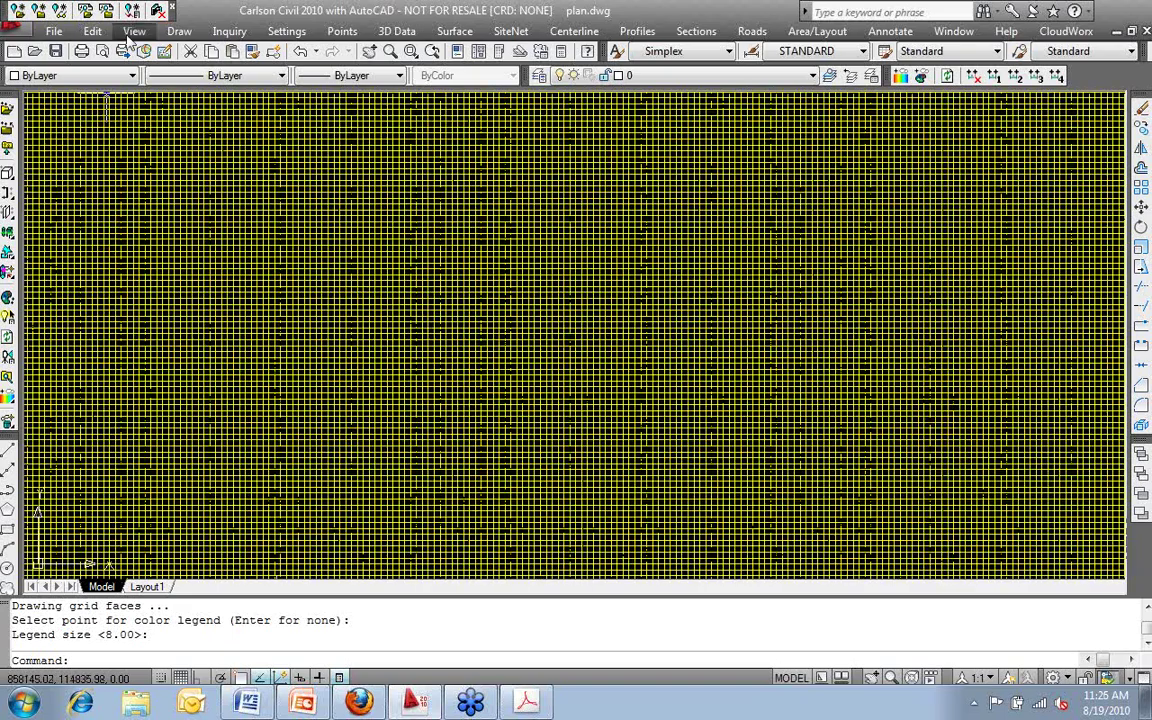
pyautogui.click(134, 31)
pyautogui.click(186, 173)
pyautogui.click(690, 123)
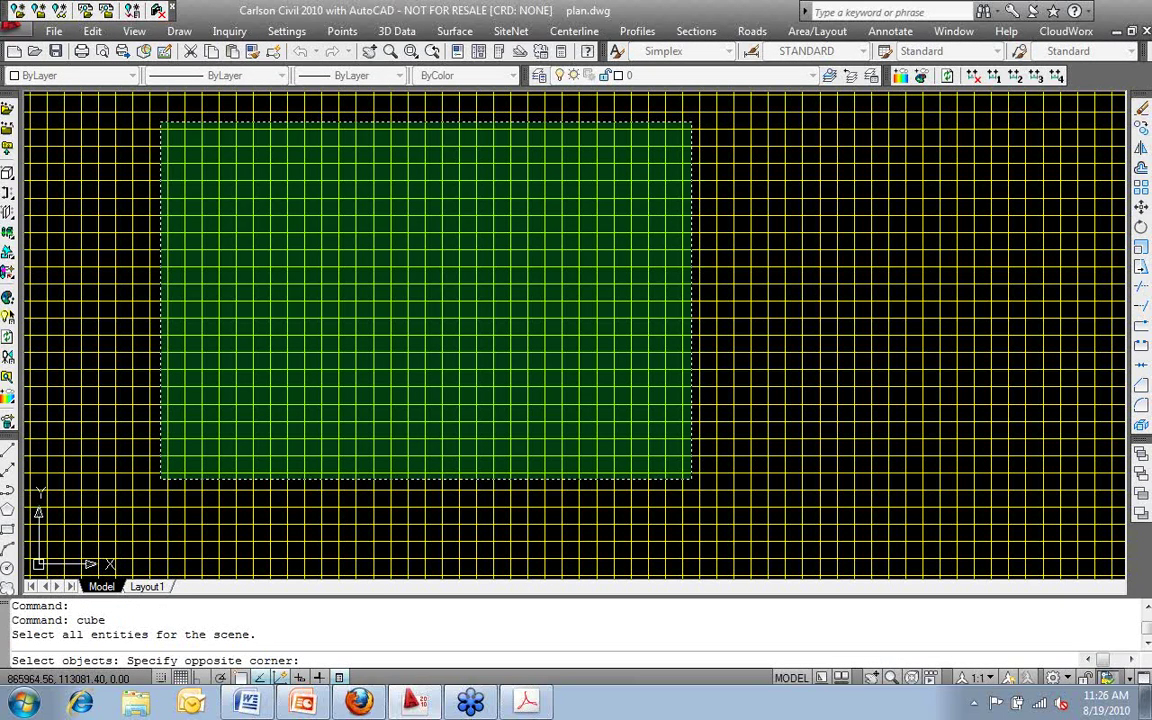
pyautogui.click(104, 541)
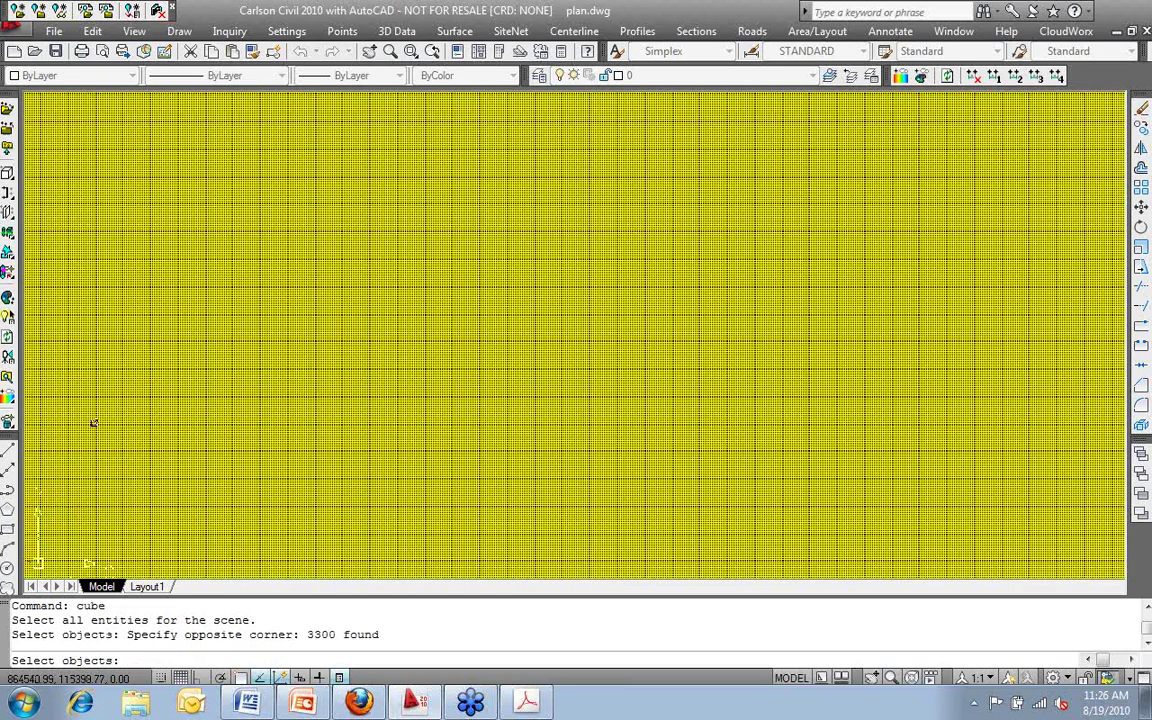
pyautogui.rightClick(88, 423)
pyautogui.click(98, 437)
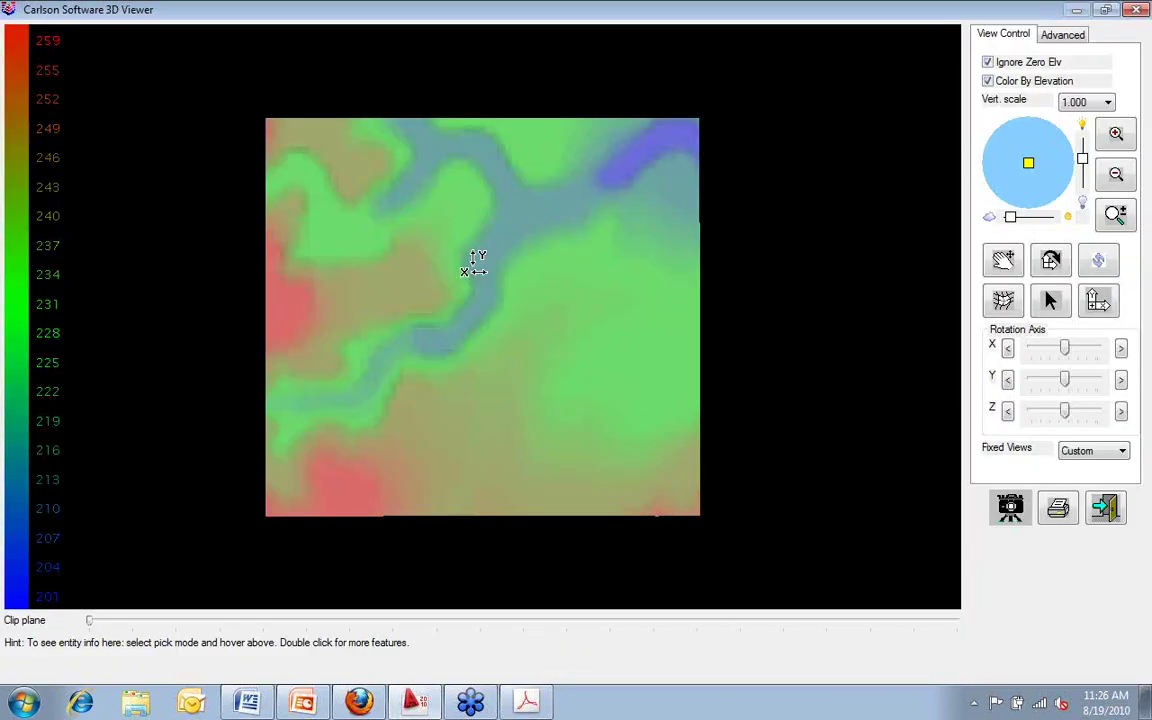
# Step: Rotate the terrain in the 3D viewer to examine its relief from several angles, and close the viewer
pyautogui.moveTo(470, 257); pyautogui.dragTo(522, 418)
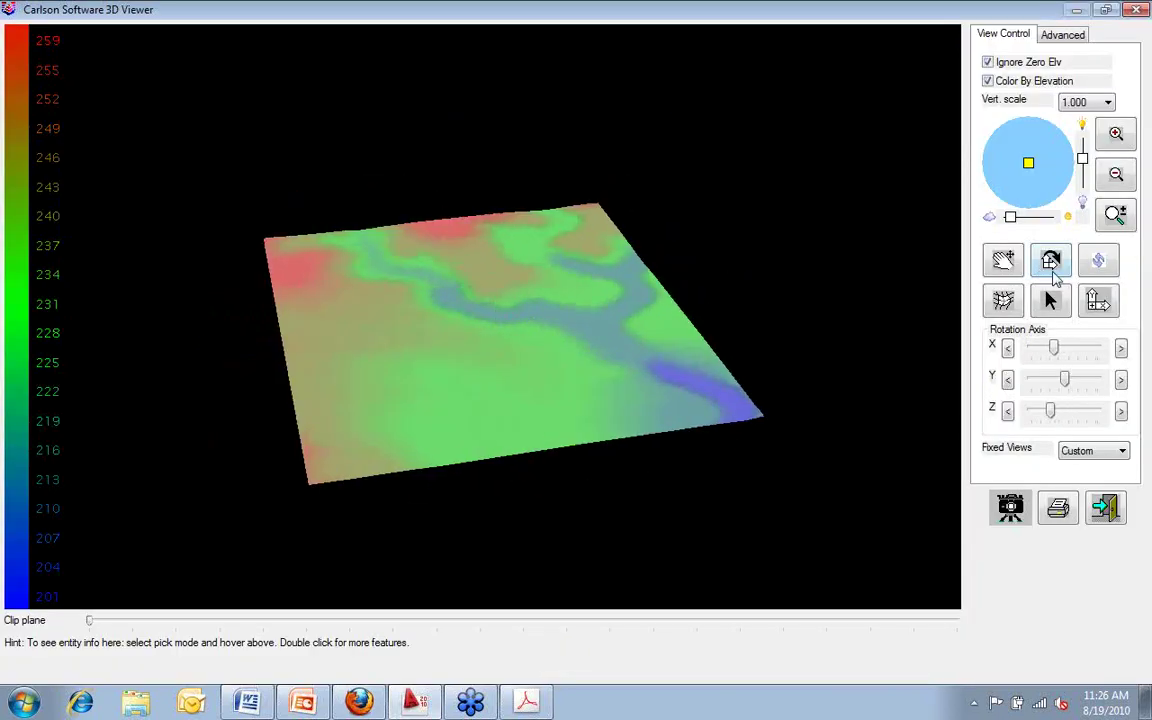
pyautogui.click(1050, 262)
pyautogui.moveTo(463, 352); pyautogui.dragTo(478, 437)
pyautogui.moveTo(761, 249); pyautogui.dragTo(514, 355)
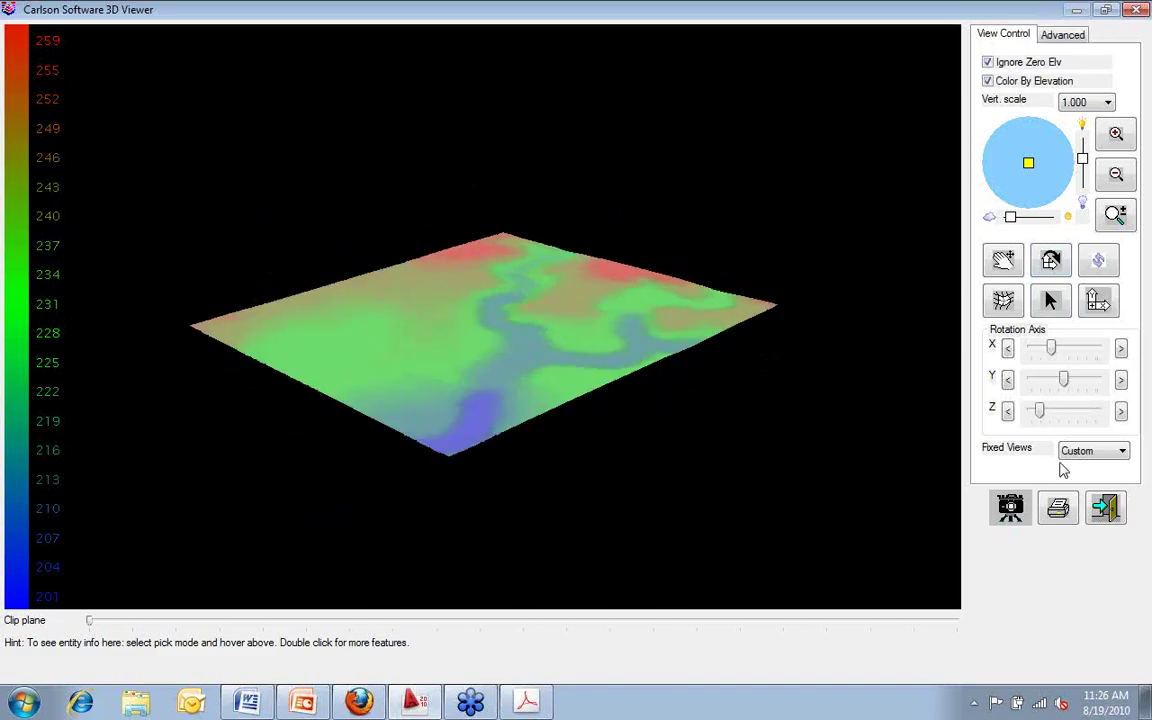
pyautogui.click(1105, 508)
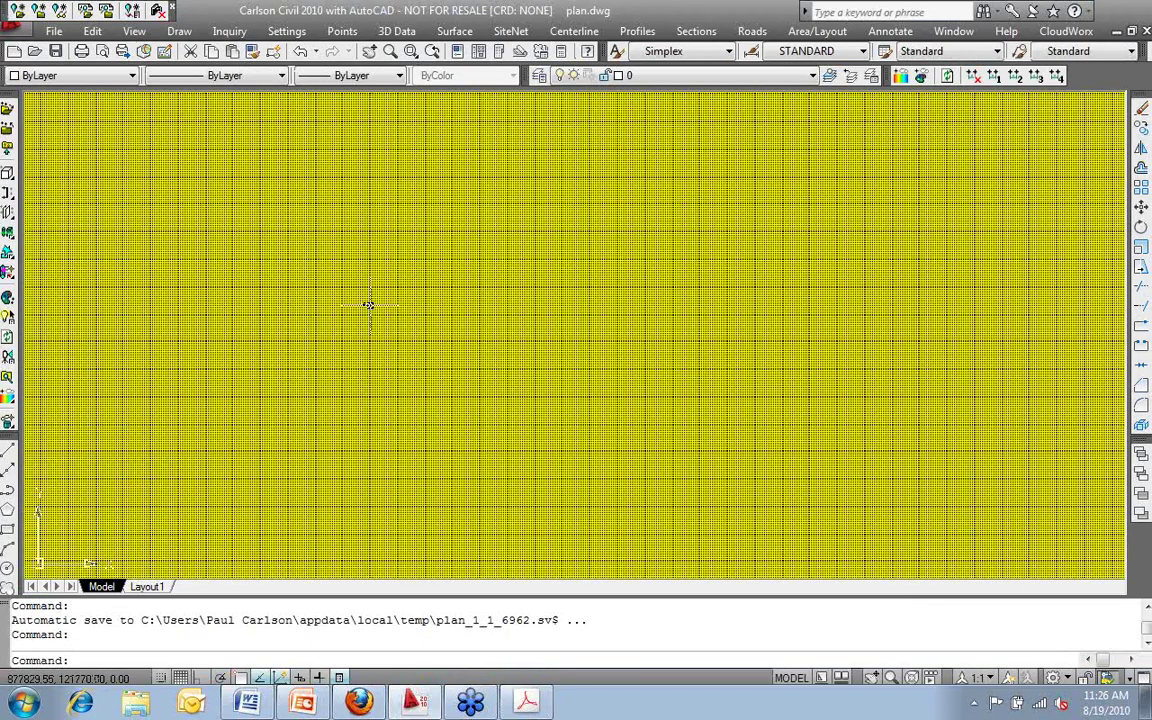
# Step: Start a Quick Profile from a surface file, using austin-w.grd as the first surface
pyautogui.scroll(-4, 368, 305)
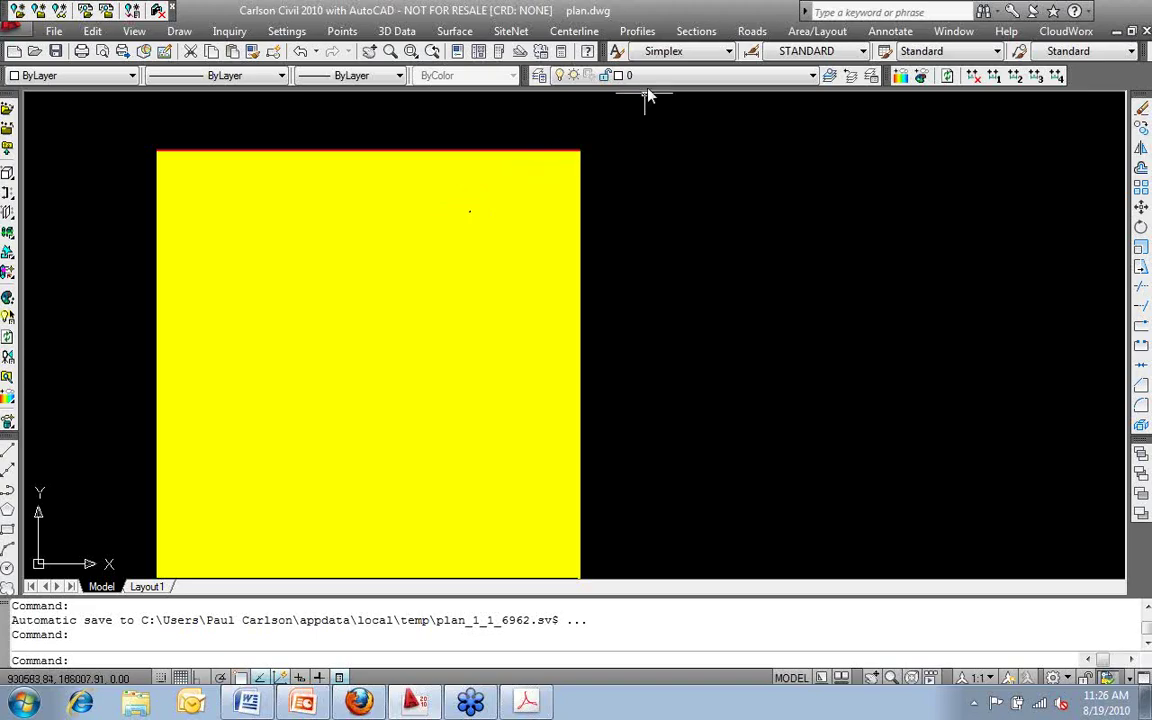
pyautogui.click(813, 33)
pyautogui.click(805, 32)
pyautogui.click(760, 32)
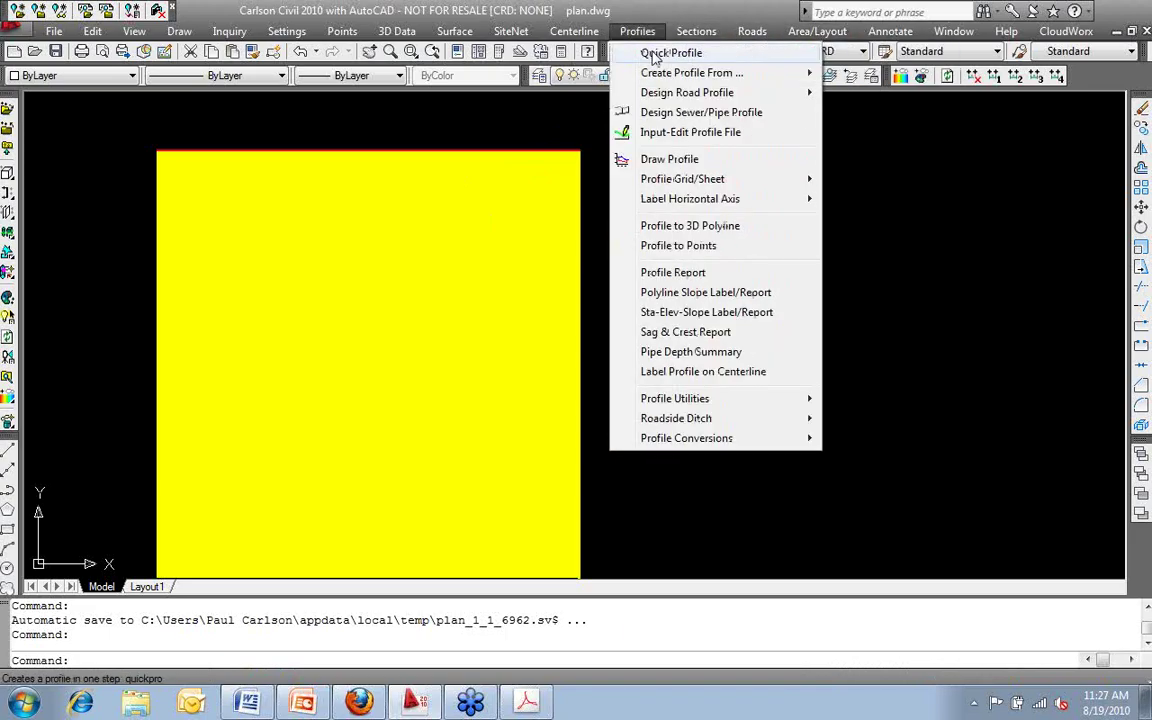
pyautogui.click(655, 55)
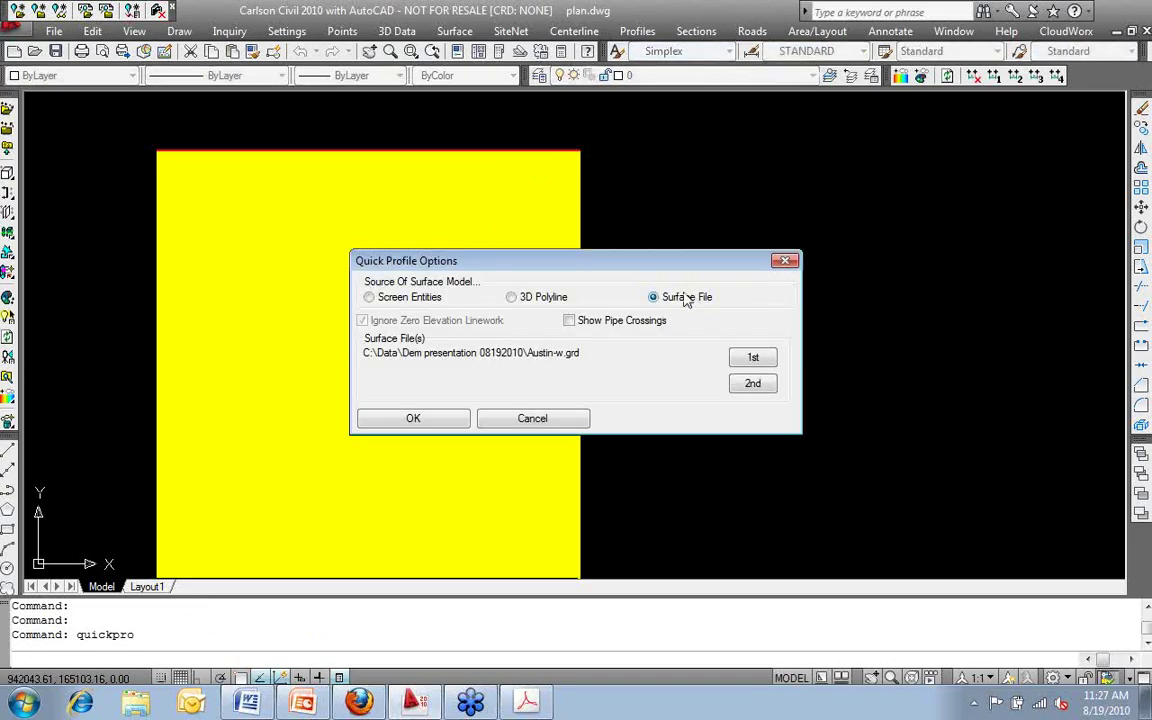
pyautogui.click(754, 364)
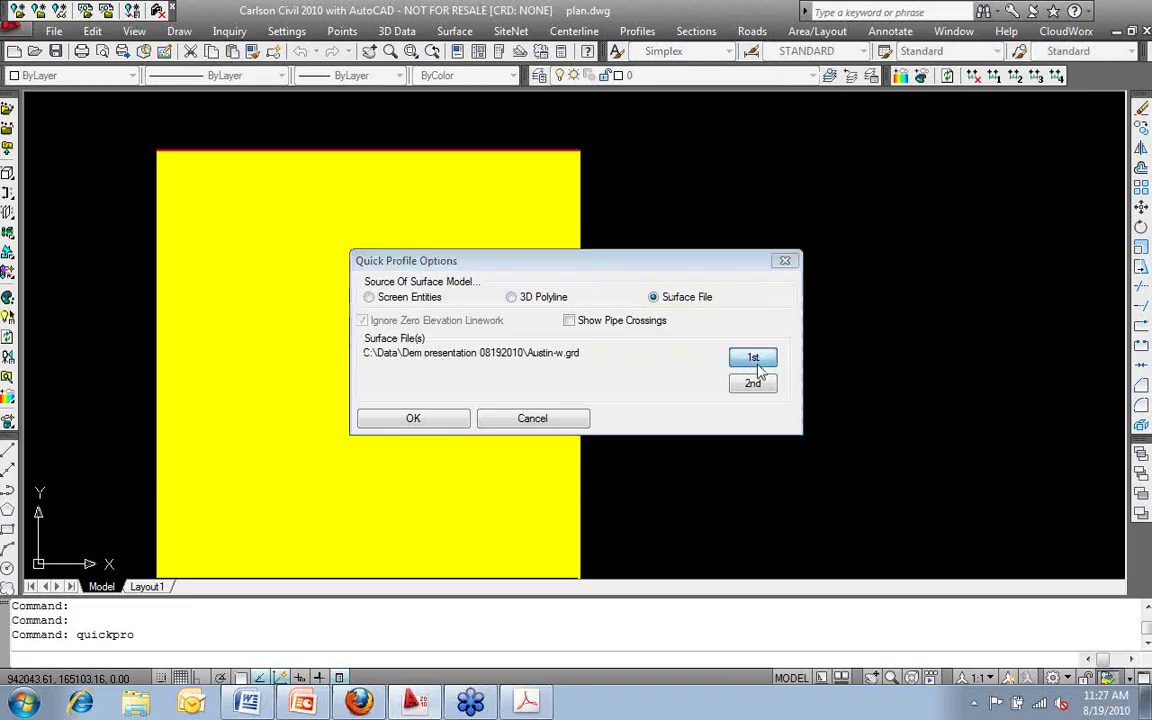
pyautogui.click(699, 255)
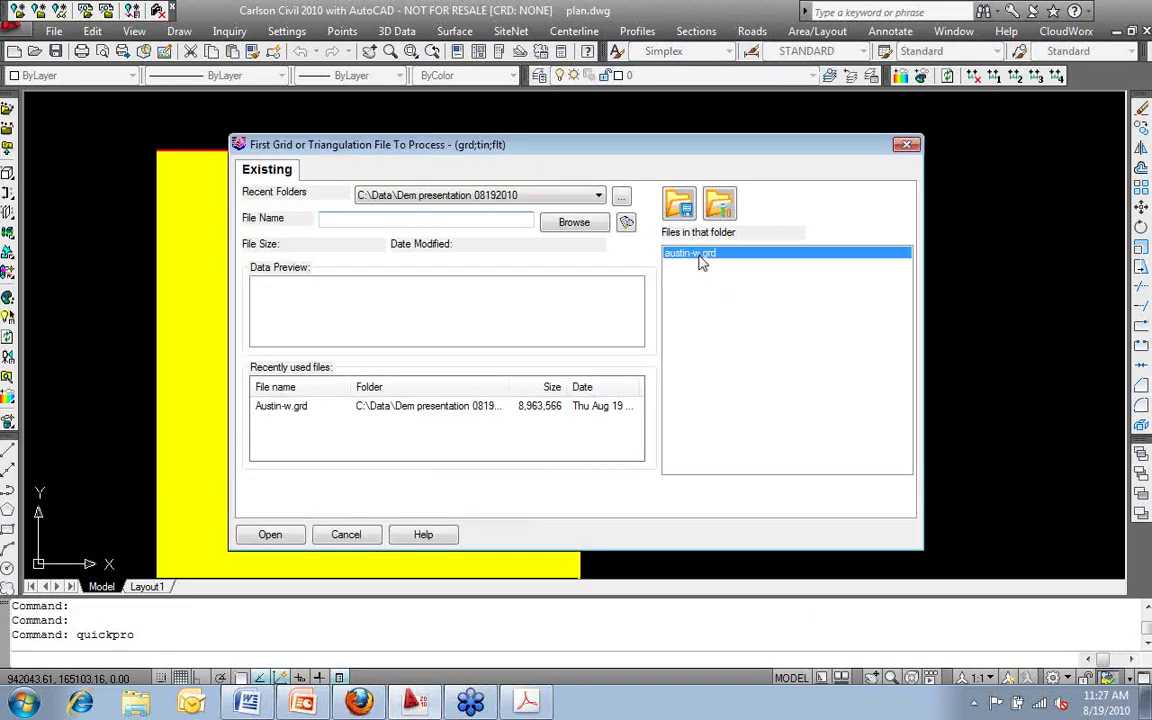
pyautogui.click(270, 534)
pyautogui.click(425, 421)
# Step: Pick a zigzag alignment across the grid, inspect the resulting terrain profile, and exit it without saving
pyautogui.click(231, 338)
pyautogui.click(350, 279)
pyautogui.click(386, 424)
pyautogui.rightClick(558, 337)
pyautogui.click(600, 341)
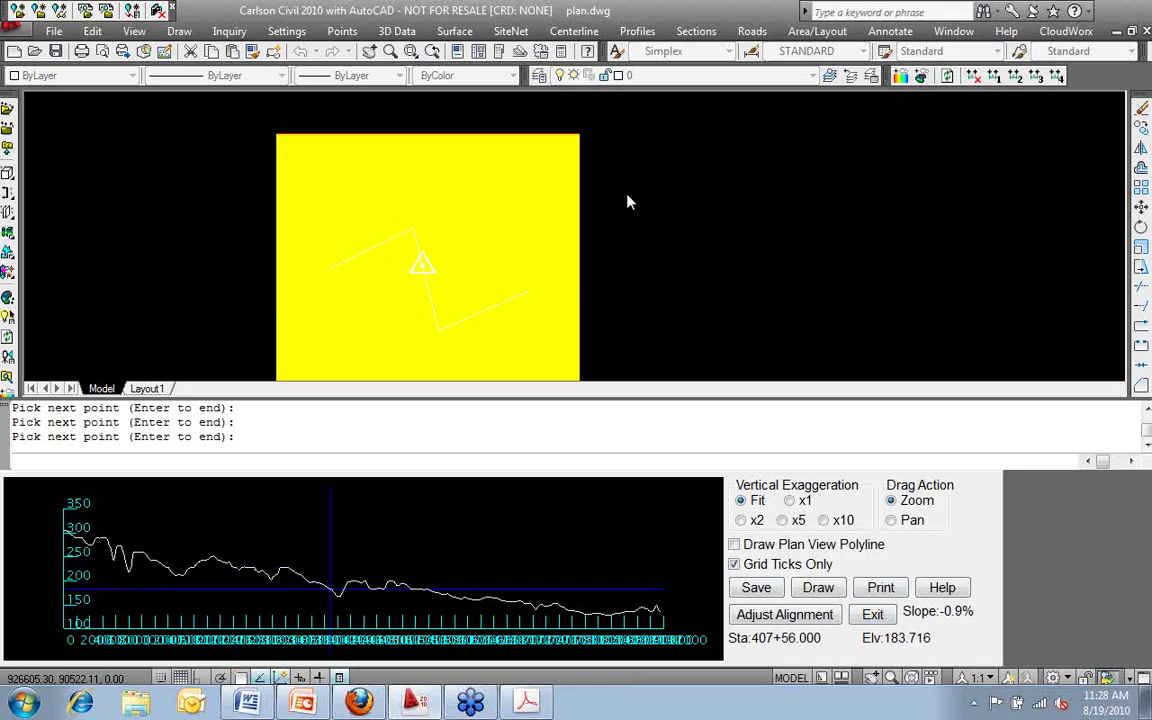
pyautogui.click(873, 615)
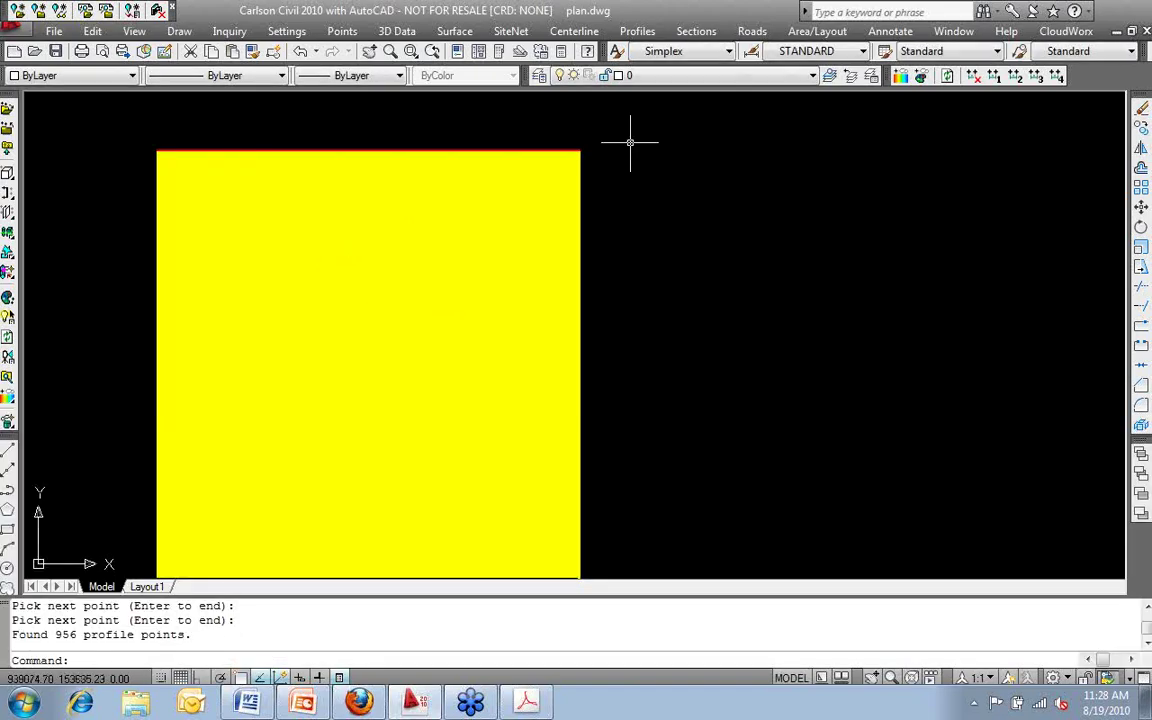
# Step: Start Contour from Grid File without inclusion or exclusion perimeters, and load austin-w.grd as the grid to process
pyautogui.click(452, 31)
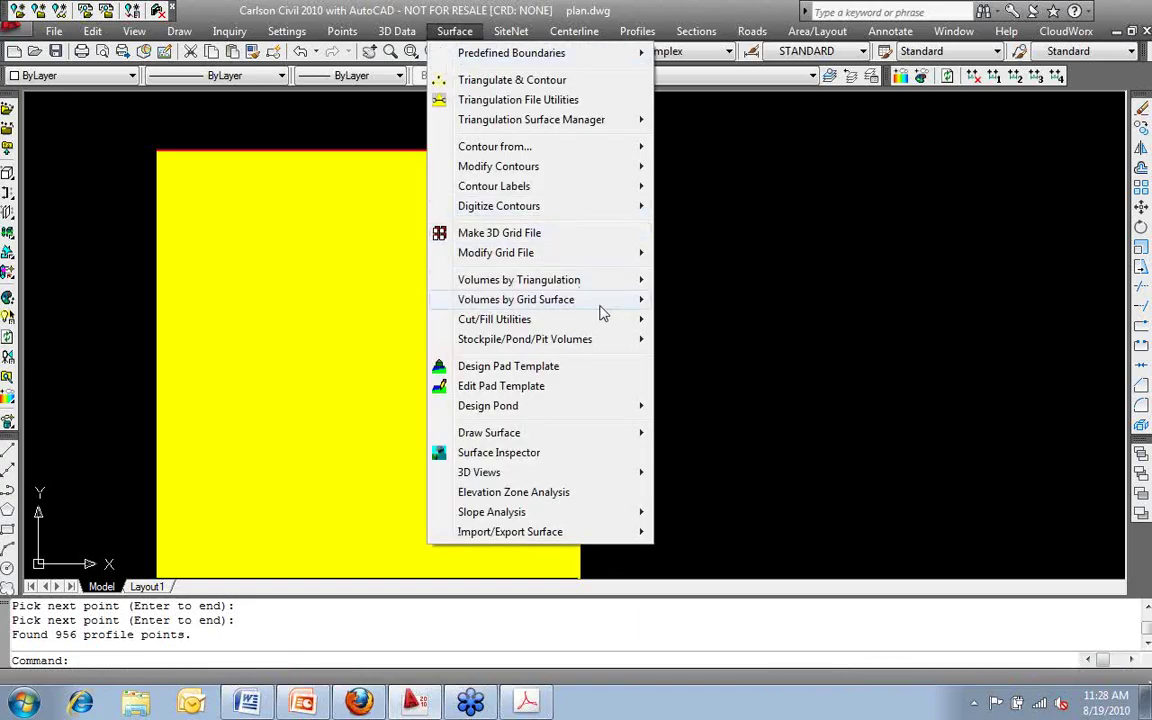
pyautogui.moveTo(605, 300)
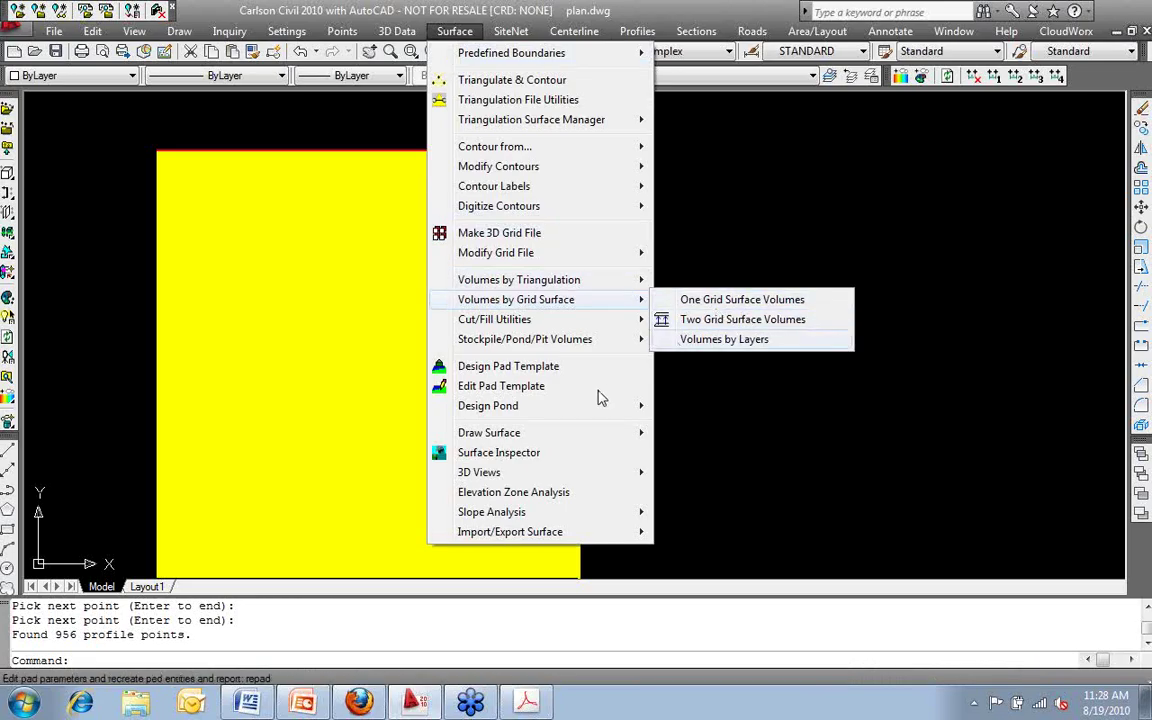
pyautogui.moveTo(596, 432)
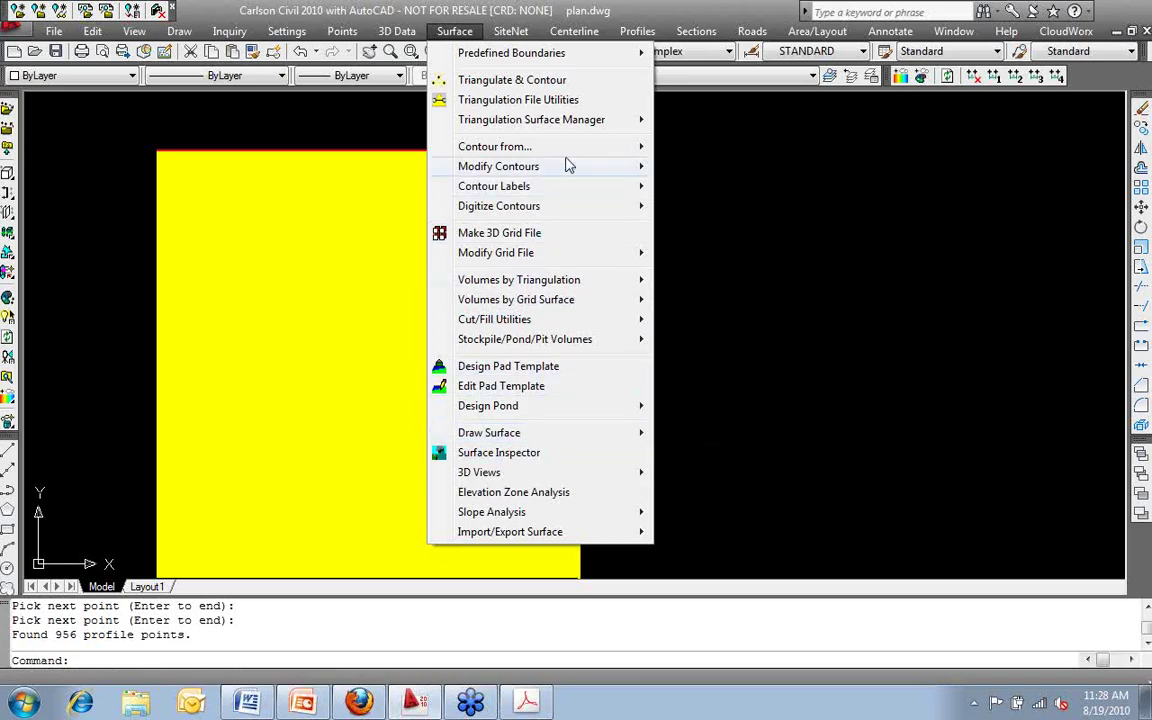
pyautogui.moveTo(574, 154)
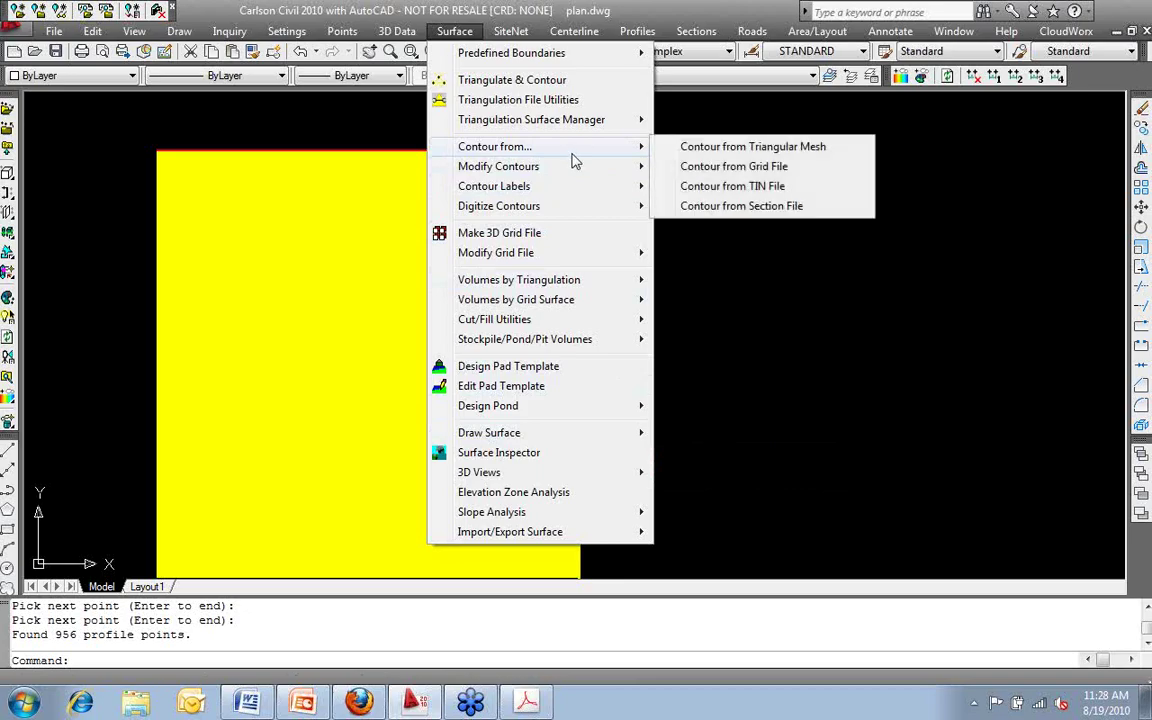
pyautogui.click(787, 170)
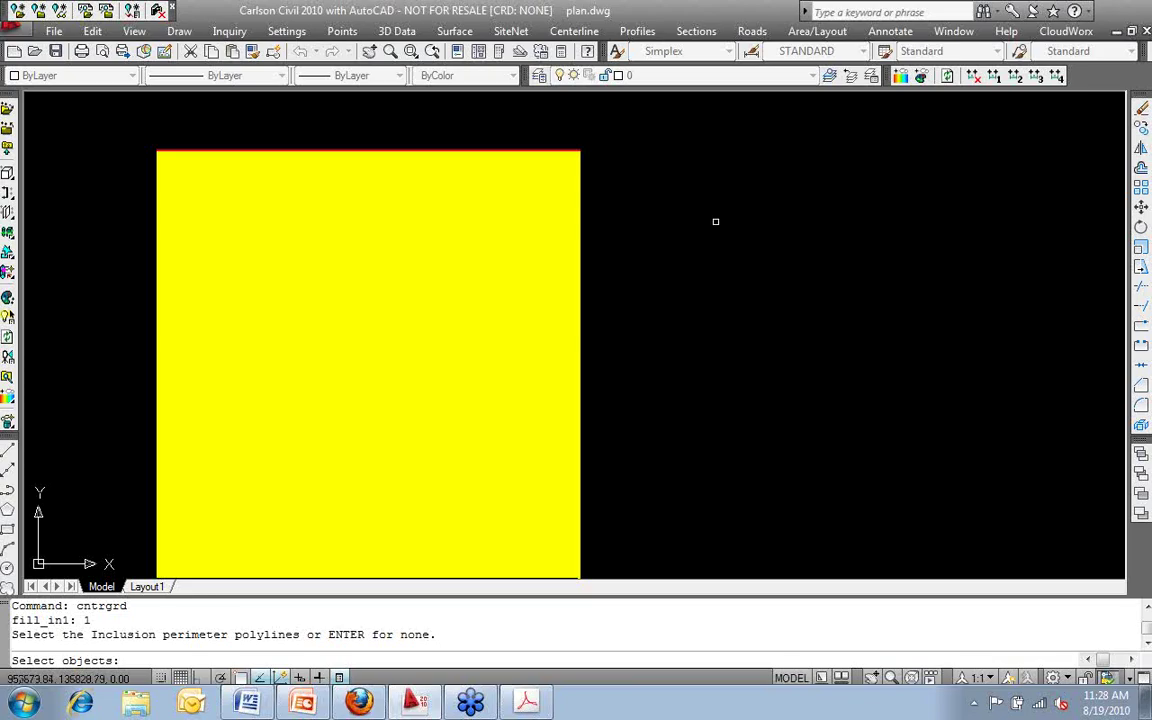
pyautogui.rightClick(715, 222)
pyautogui.click(757, 249)
pyautogui.rightClick(707, 237)
pyautogui.click(743, 249)
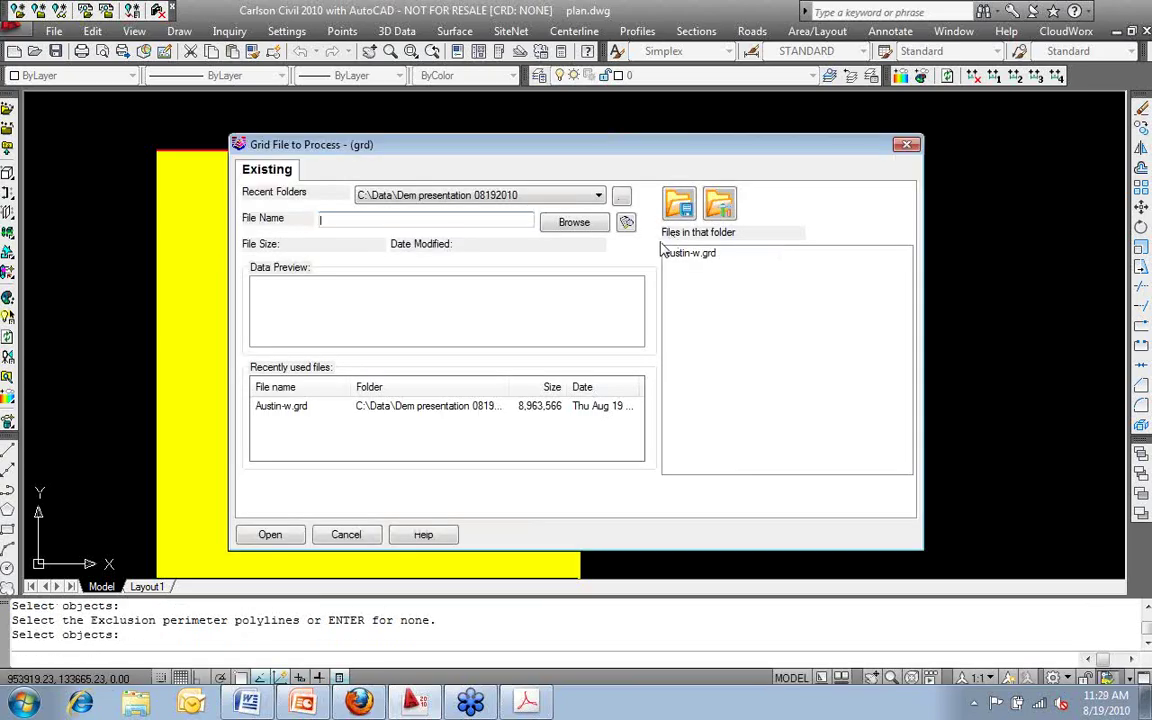
pyautogui.click(693, 254)
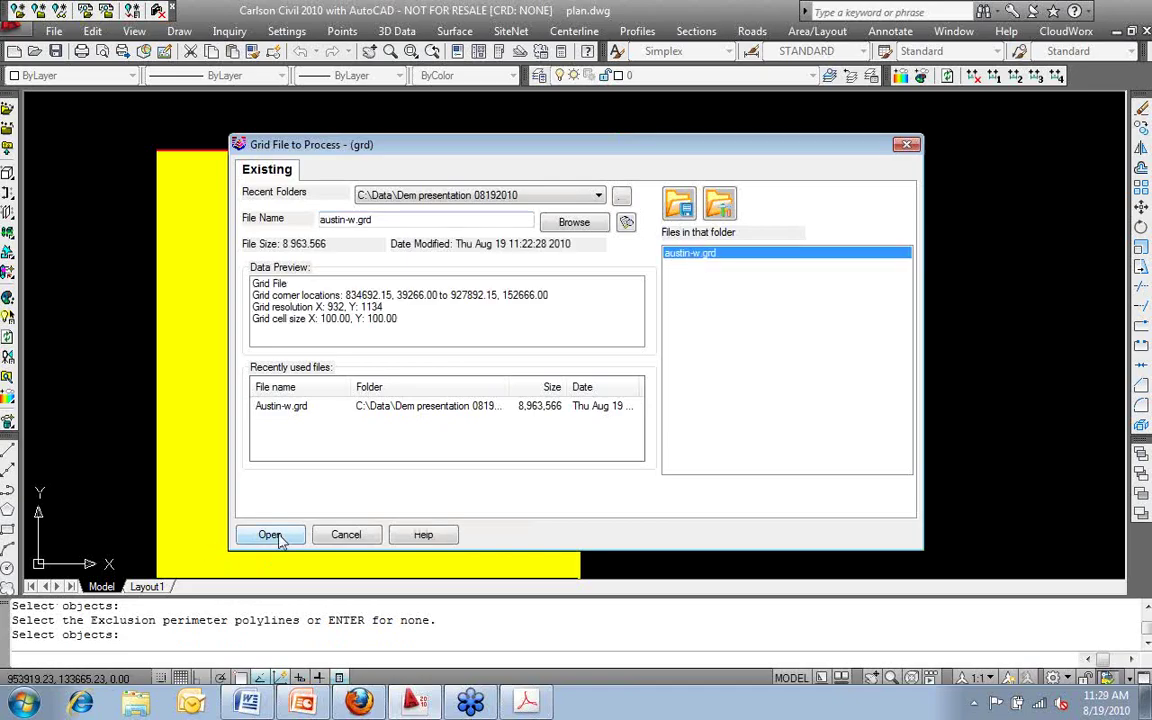
pyautogui.press('Return')
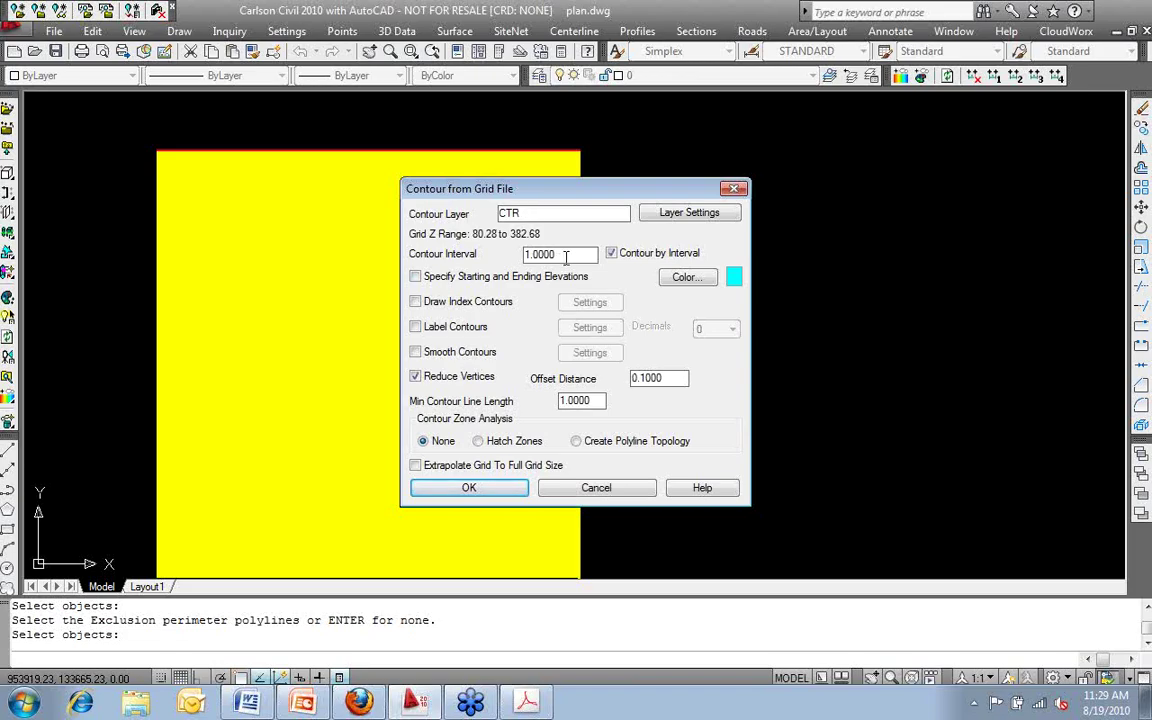
# Step: Contour the grid at an interval of 10 with index contours drawn on layer CTR
pyautogui.press('Tab')
pyautogui.write('10')
pyautogui.click(443, 302)
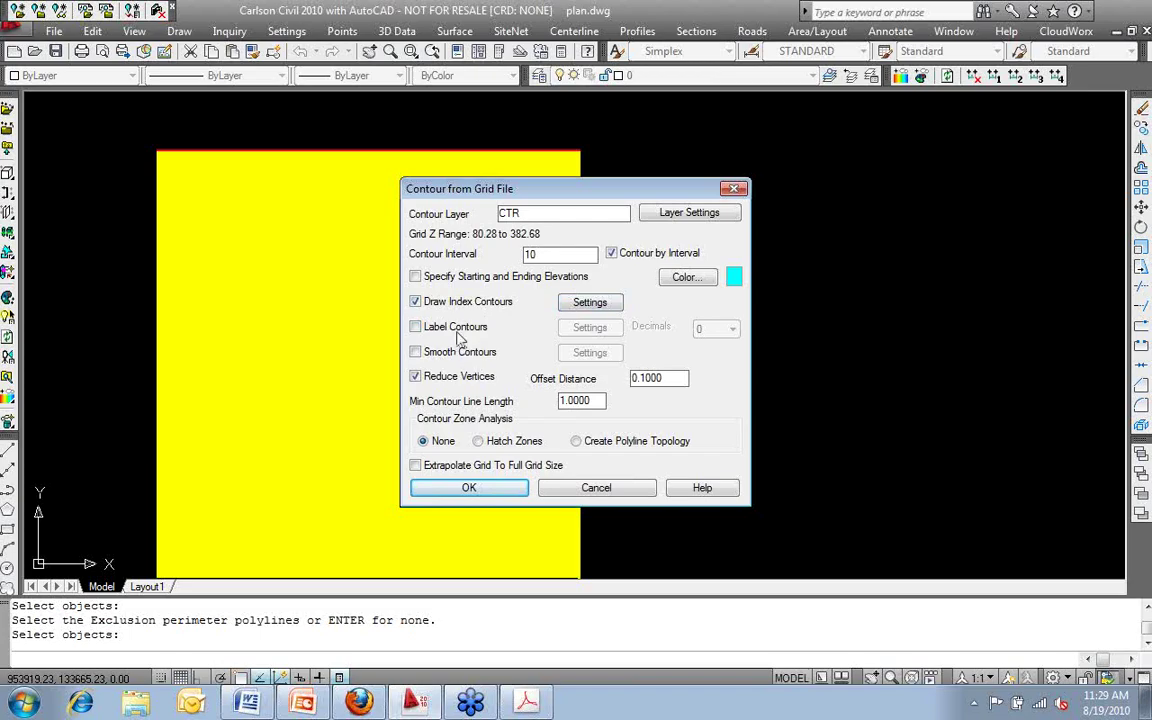
pyautogui.click(470, 488)
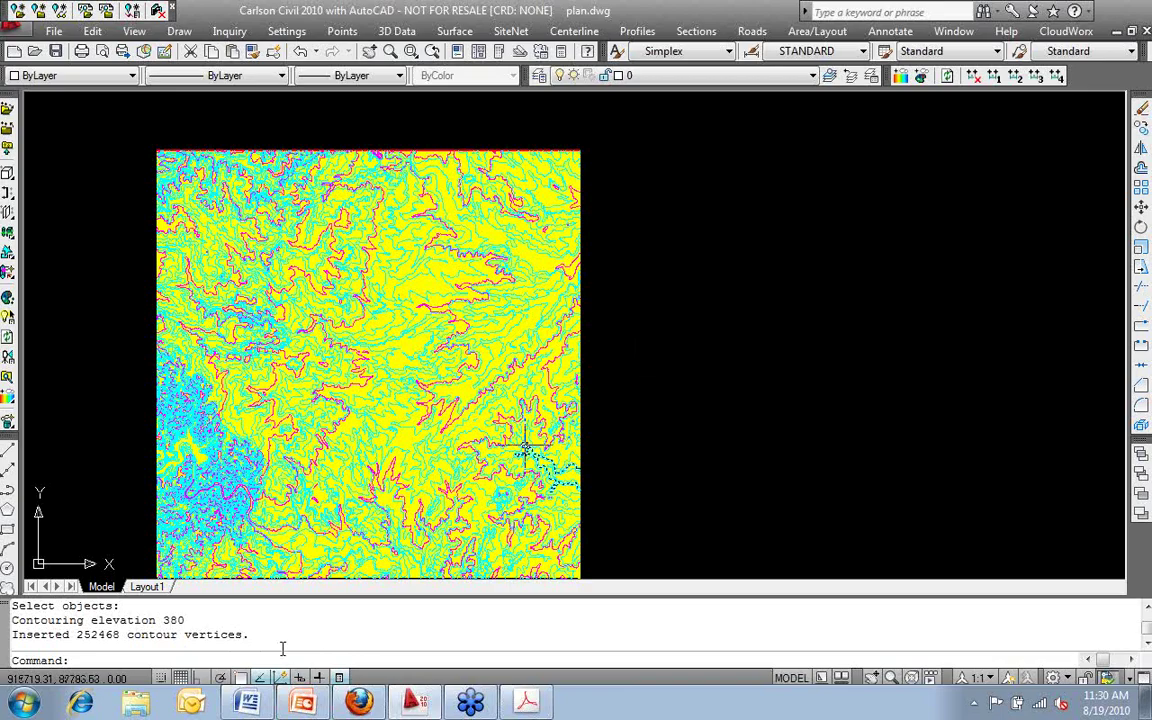
# Step: Freeze the layer of the plotted grid faces so only the contours stay displayed
pyautogui.click(140, 32)
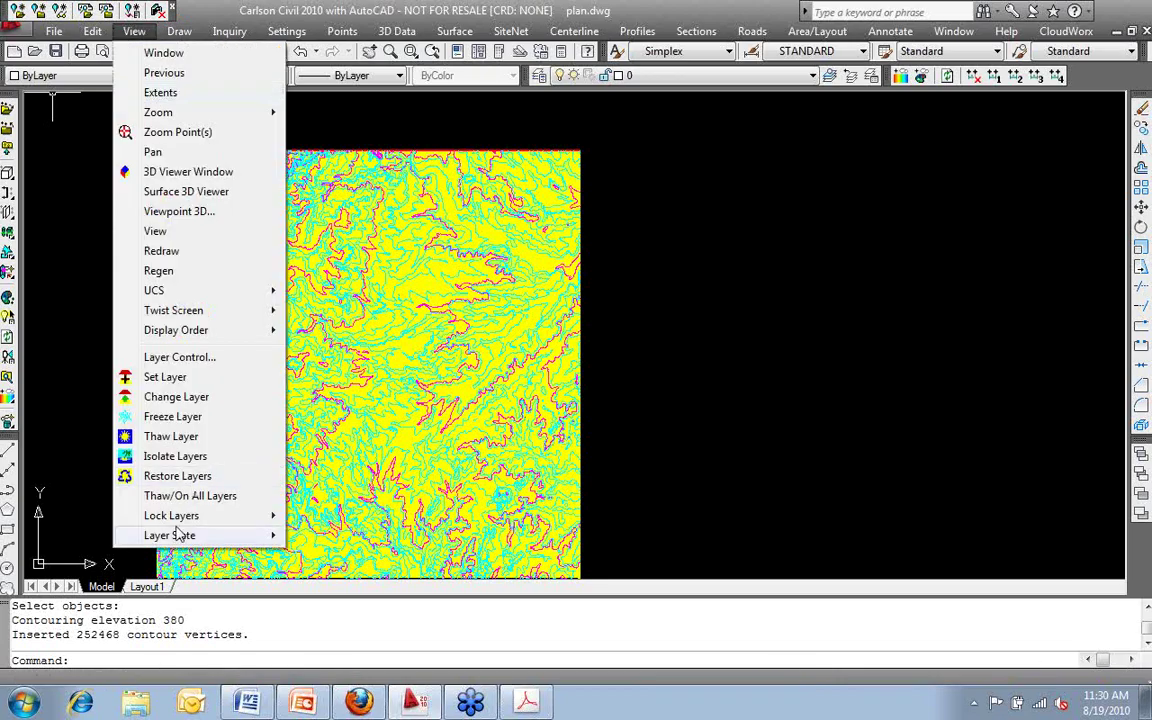
pyautogui.click(190, 416)
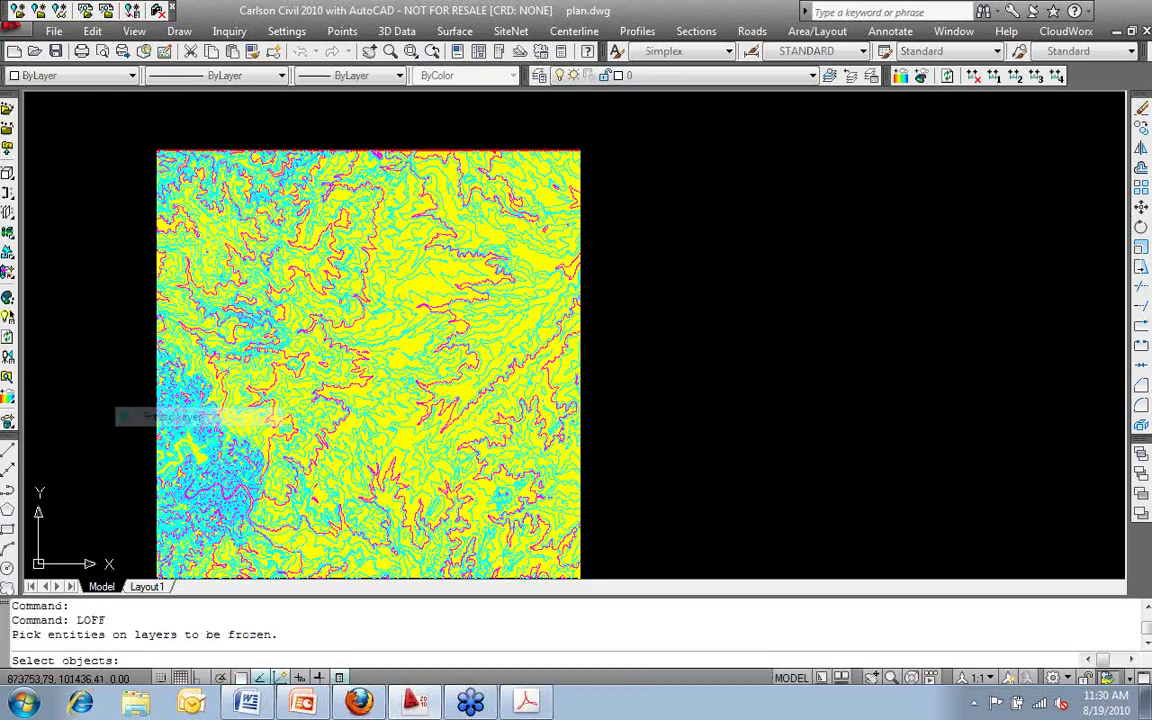
pyautogui.click(344, 178)
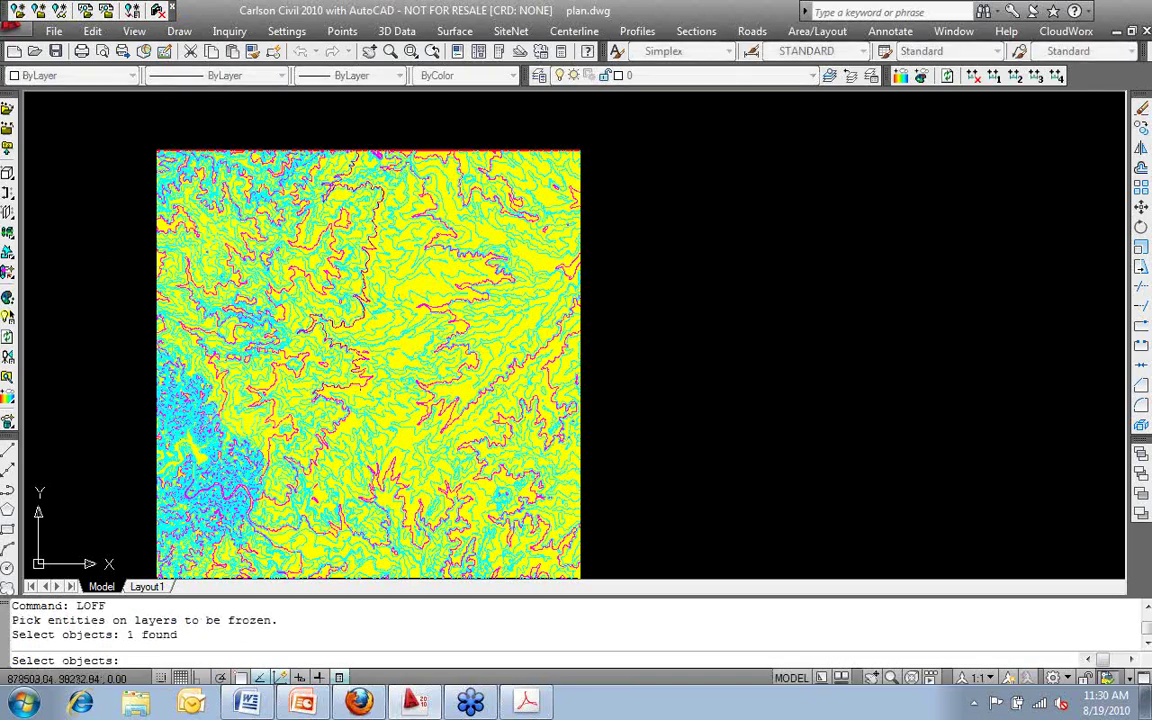
pyautogui.rightClick(621, 374)
pyautogui.click(666, 385)
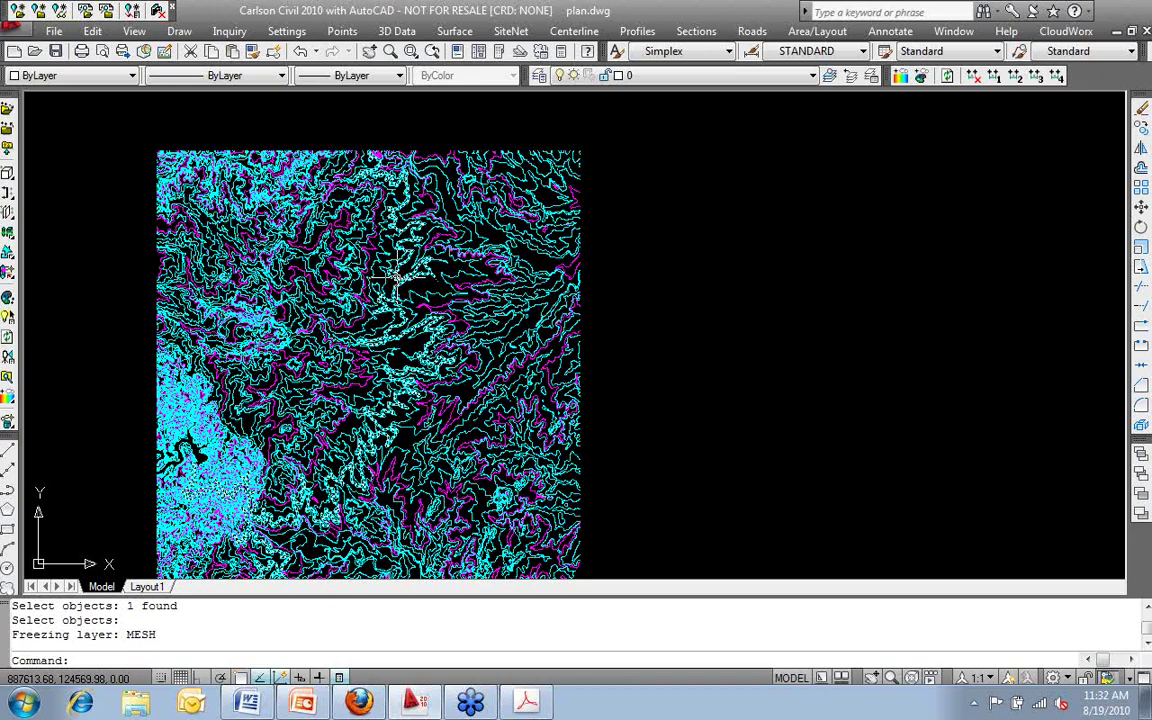
# Step: Switch to Windows Explorer and open the DEM presentation 08192010 folder inside data on the C: drive
pyautogui.click(137, 706)
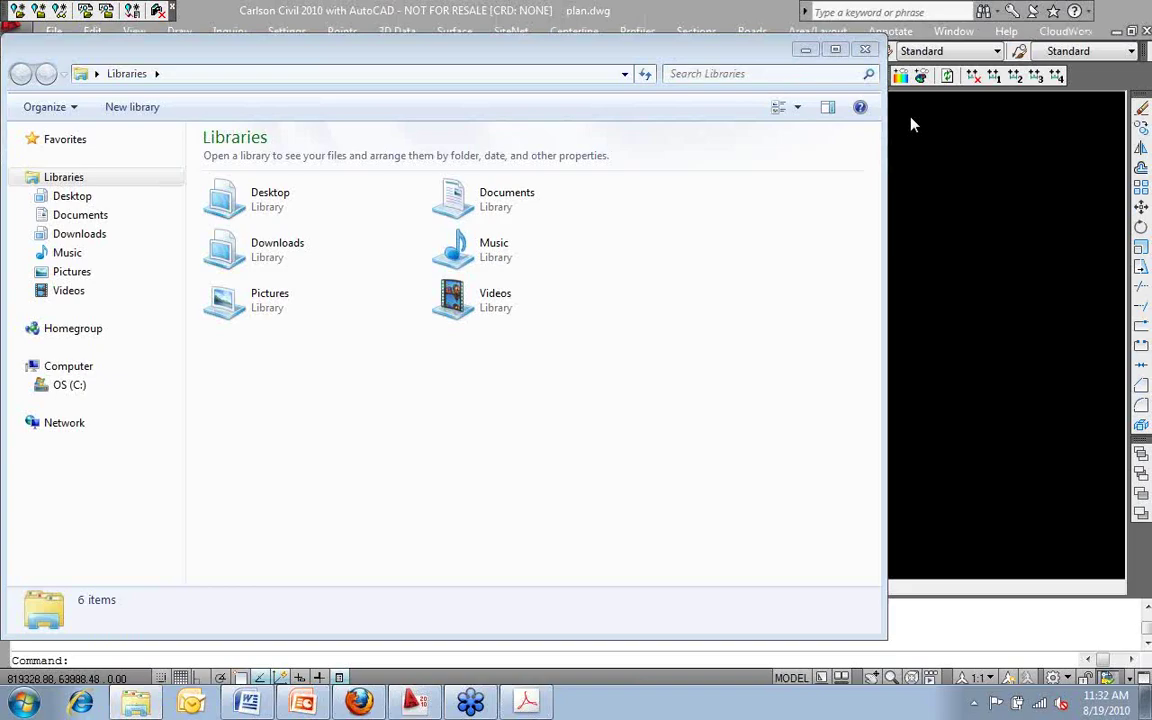
pyautogui.click(69, 385)
pyautogui.click(232, 291)
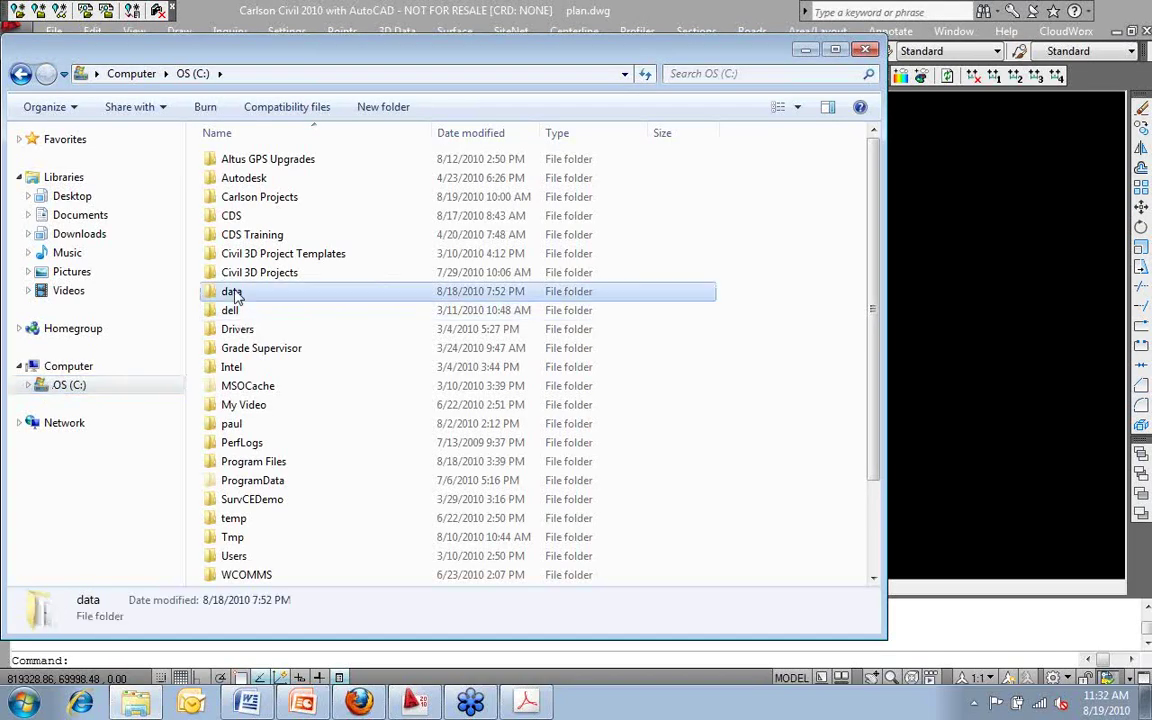
pyautogui.doubleClick(232, 291)
pyautogui.click(242, 291)
pyautogui.write('dem')
pyautogui.doubleClick(270, 212)
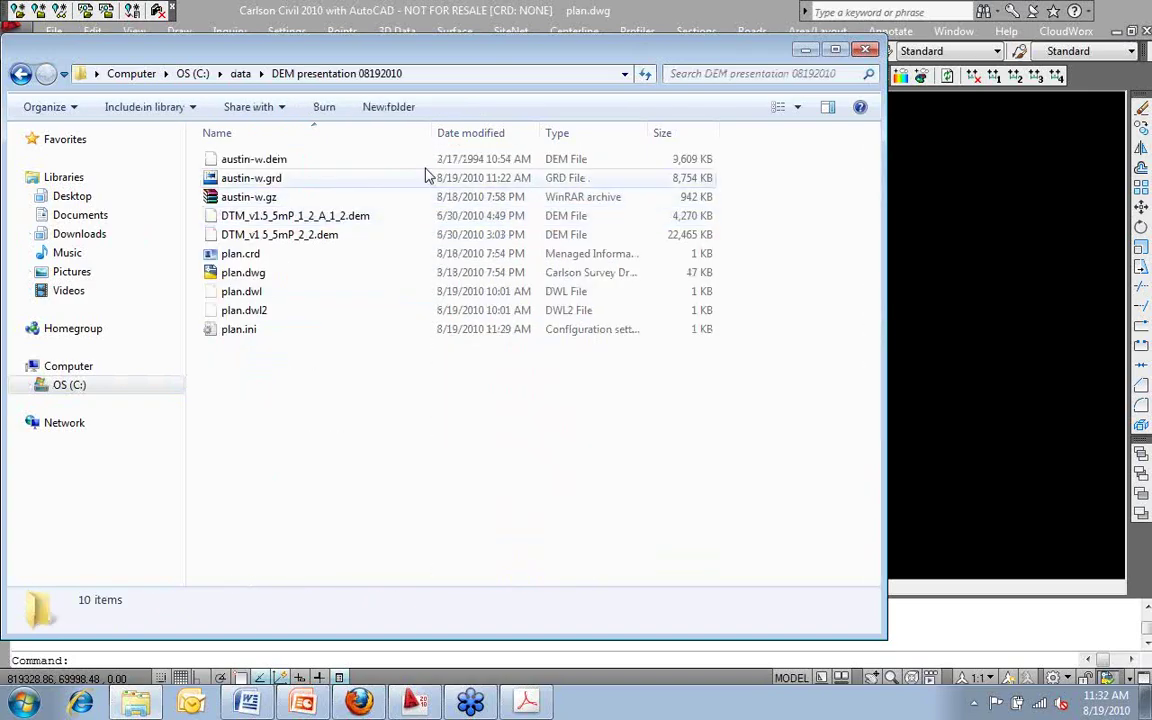
# Step: Compare the file sizes of the DEM files, austin-w.grd and the austin-w.gz archive, and minimize the folder window
pyautogui.click(250, 165)
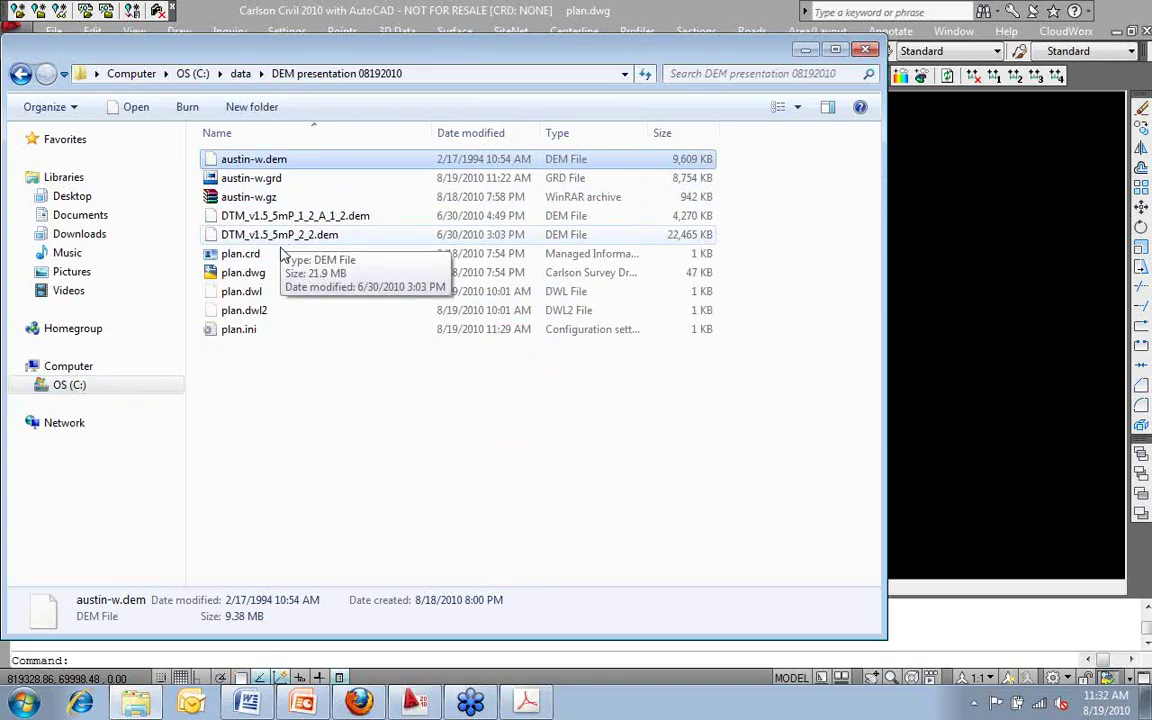
pyautogui.click(303, 238)
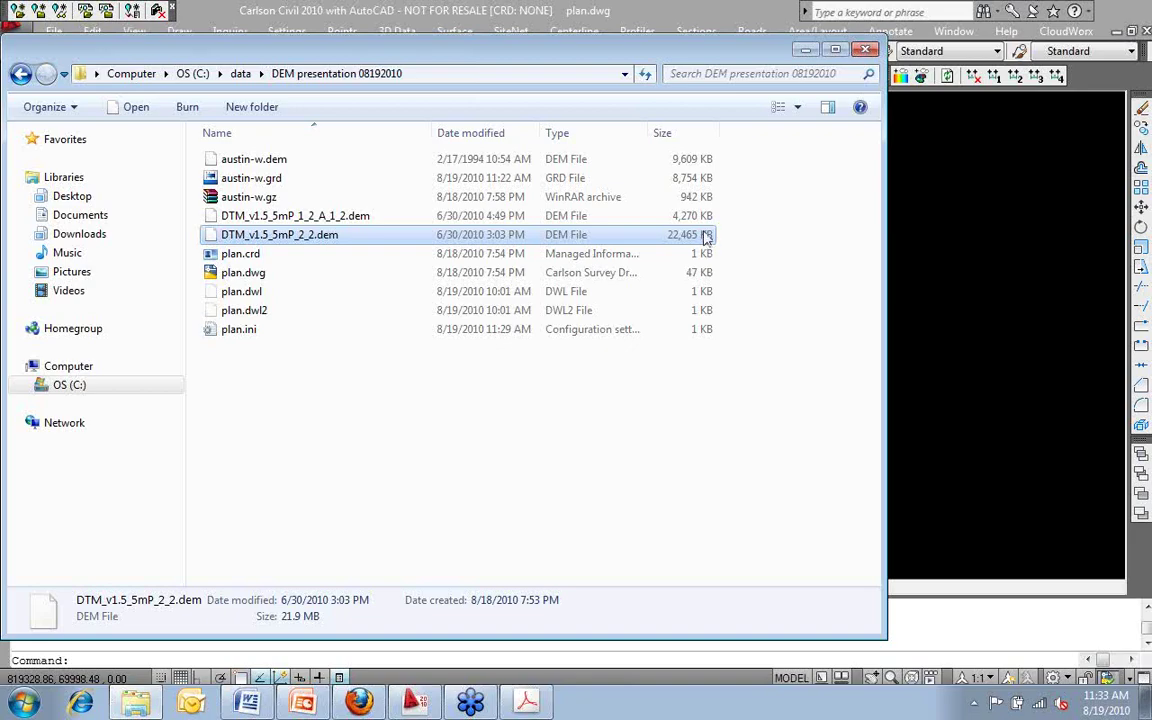
pyautogui.click(695, 216)
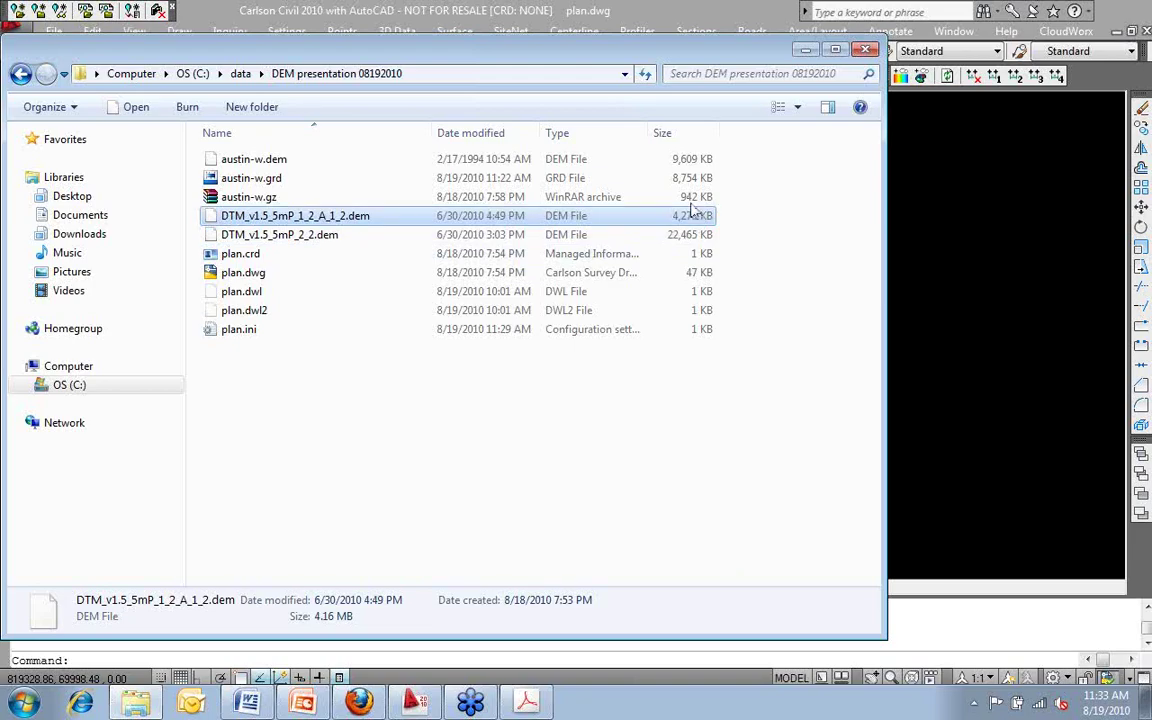
pyautogui.click(669, 180)
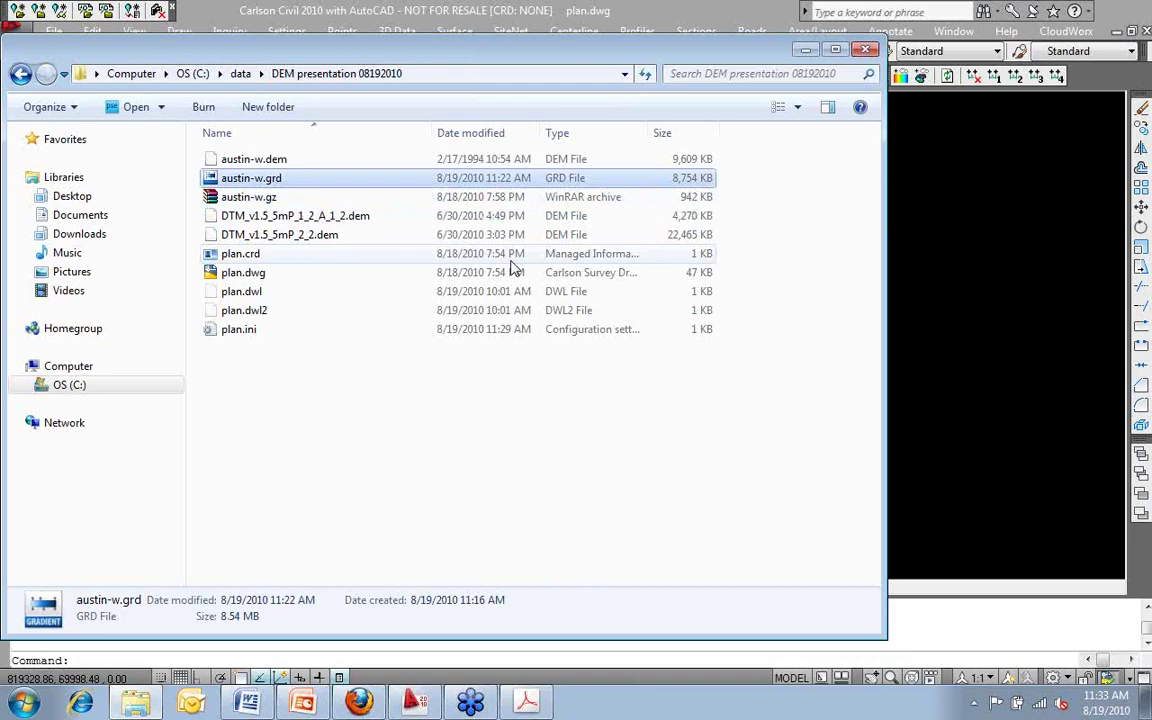
pyautogui.click(668, 200)
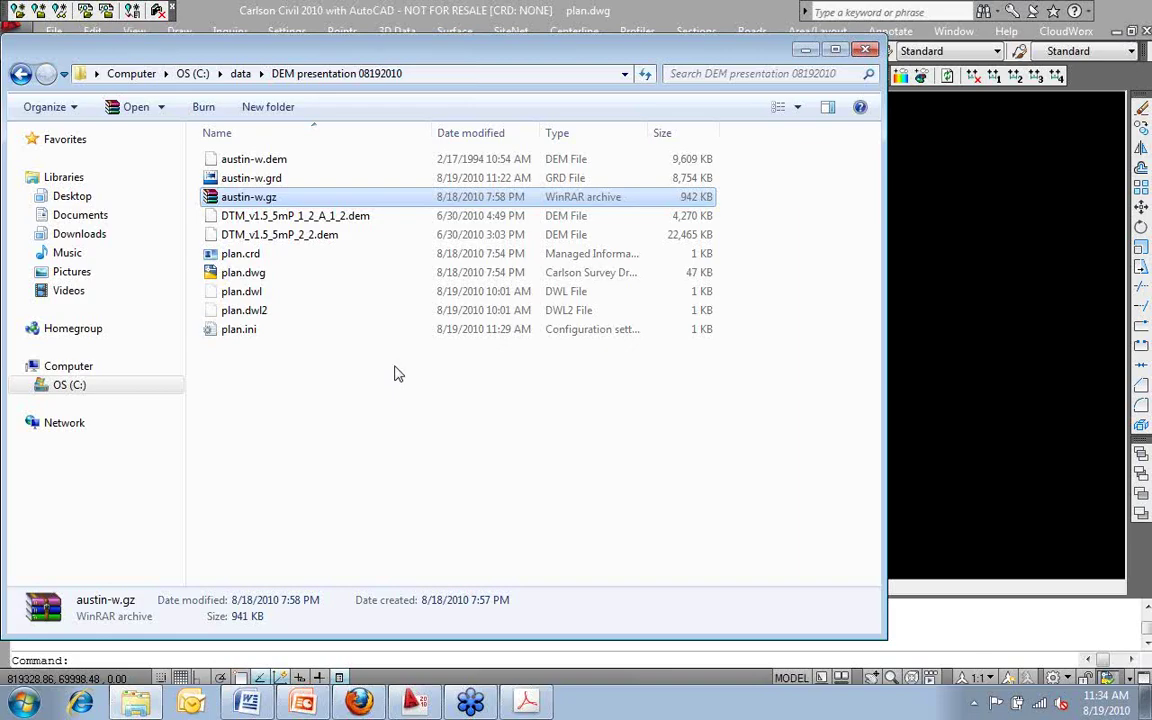
pyautogui.click(807, 50)
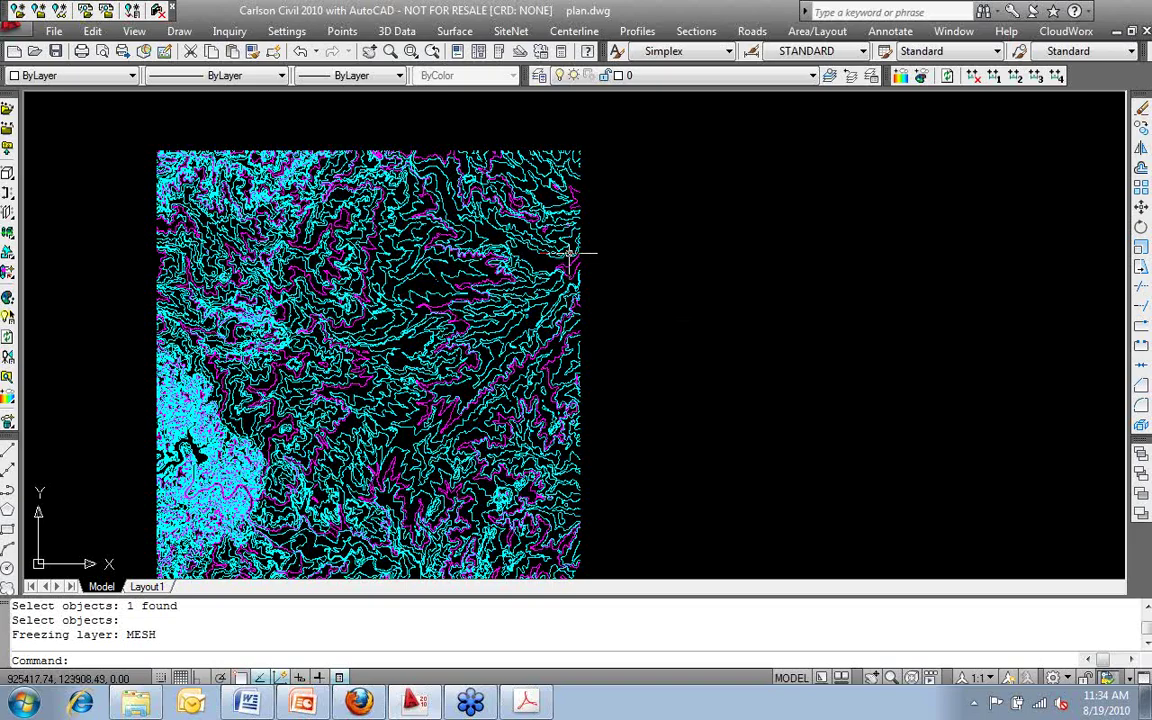
pyautogui.scroll(2, 547, 254)
pyautogui.scroll(3, 533, 254)
pyautogui.moveTo(250, 383); pyautogui.dragTo(440, 443, button='middle')
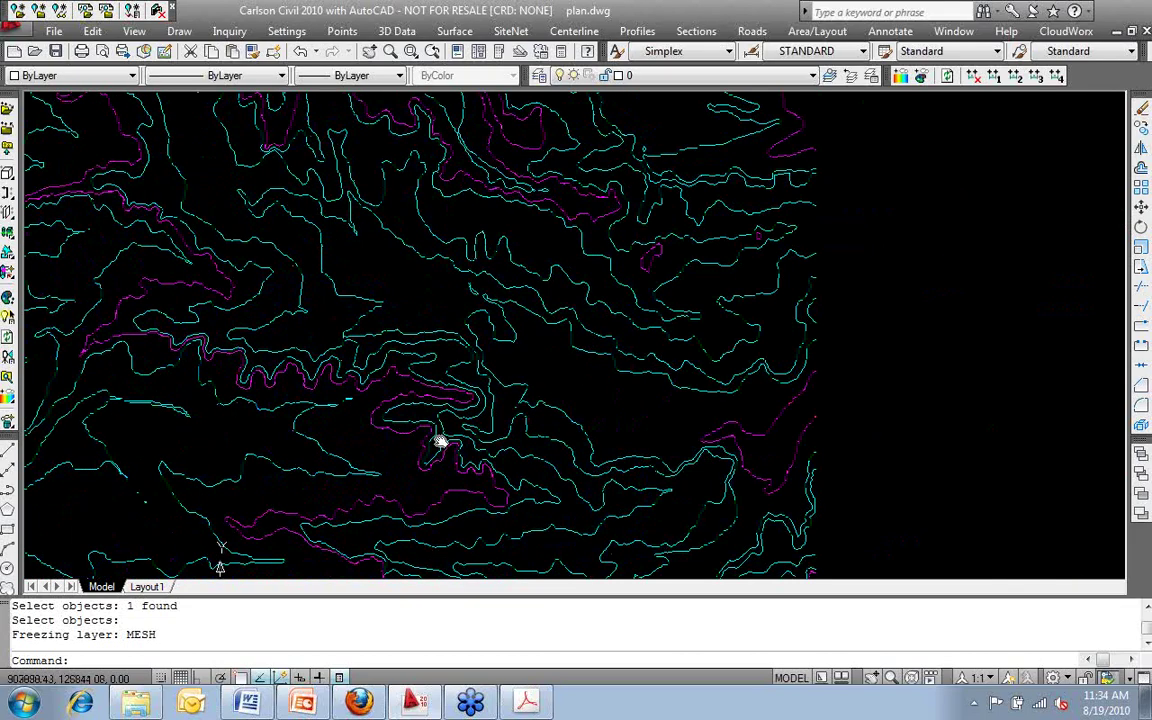
pyautogui.scroll(2, 411, 373)
pyautogui.scroll(4, 386, 321)
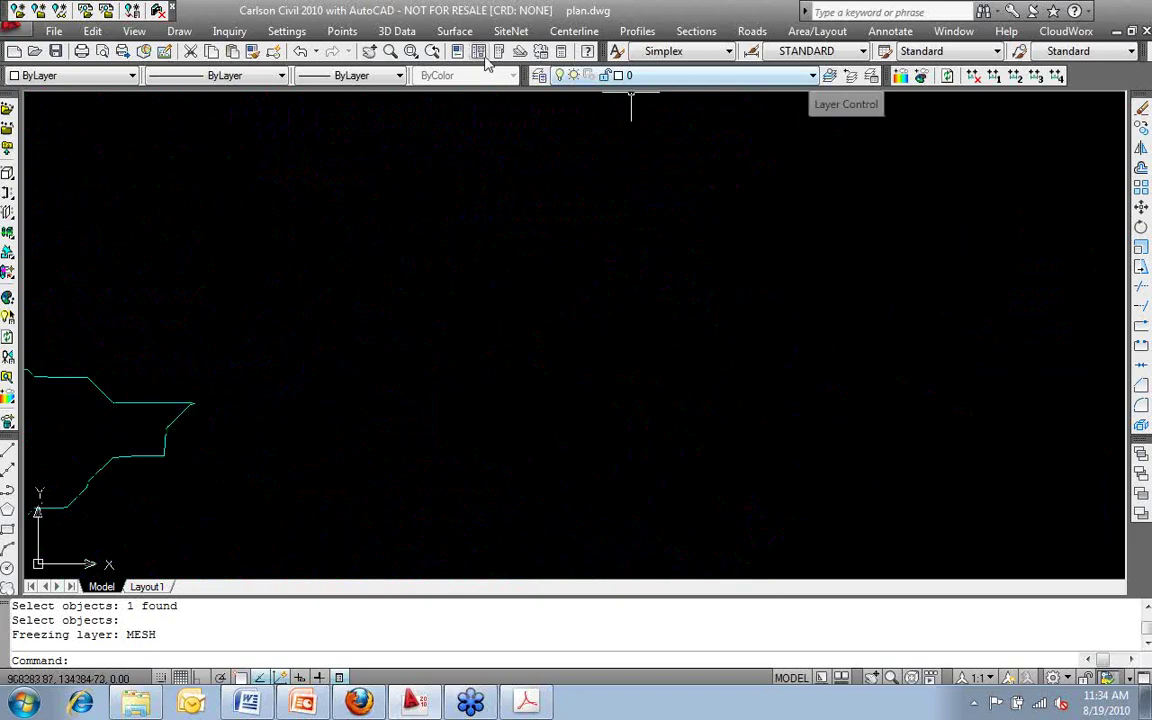
# Step: Open Grid File Utilities and review the available grid operations
pyautogui.click(455, 31)
pyautogui.moveTo(501, 249)
pyautogui.click(710, 251)
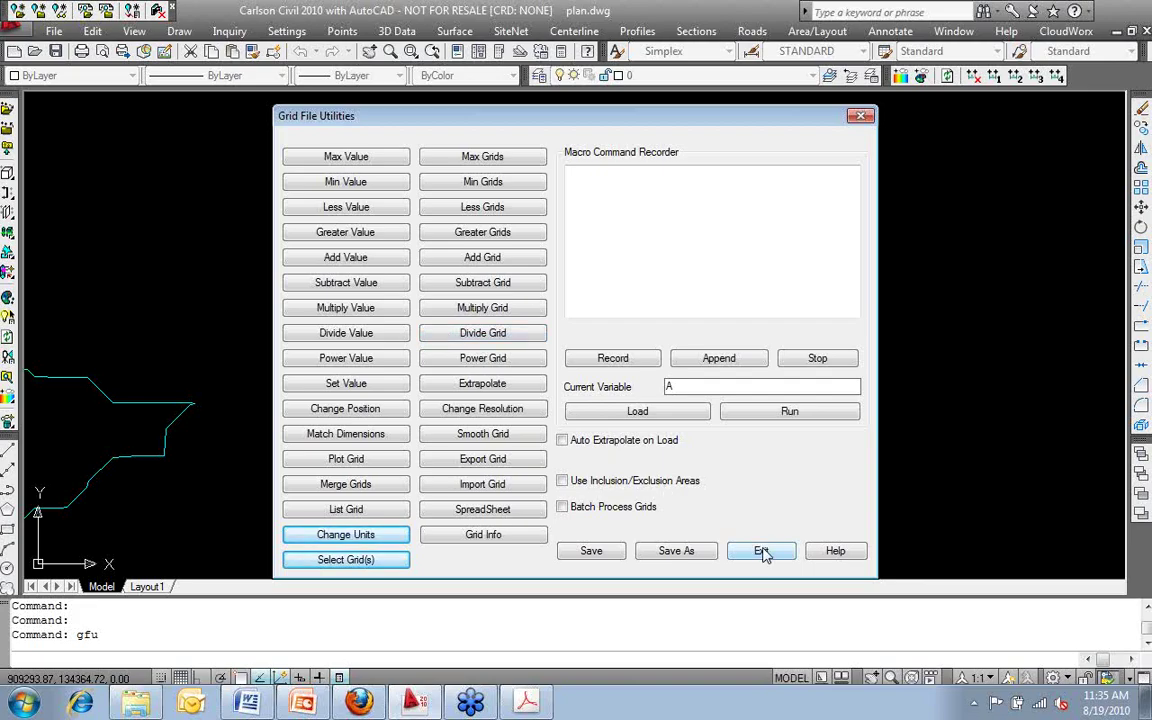
pyautogui.click(762, 552)
# Step: Switch to Firefox, return to the USGS Geographic Data Download page, and open the alphabetical list of 1:250,000 DEMs
pyautogui.click(360, 703)
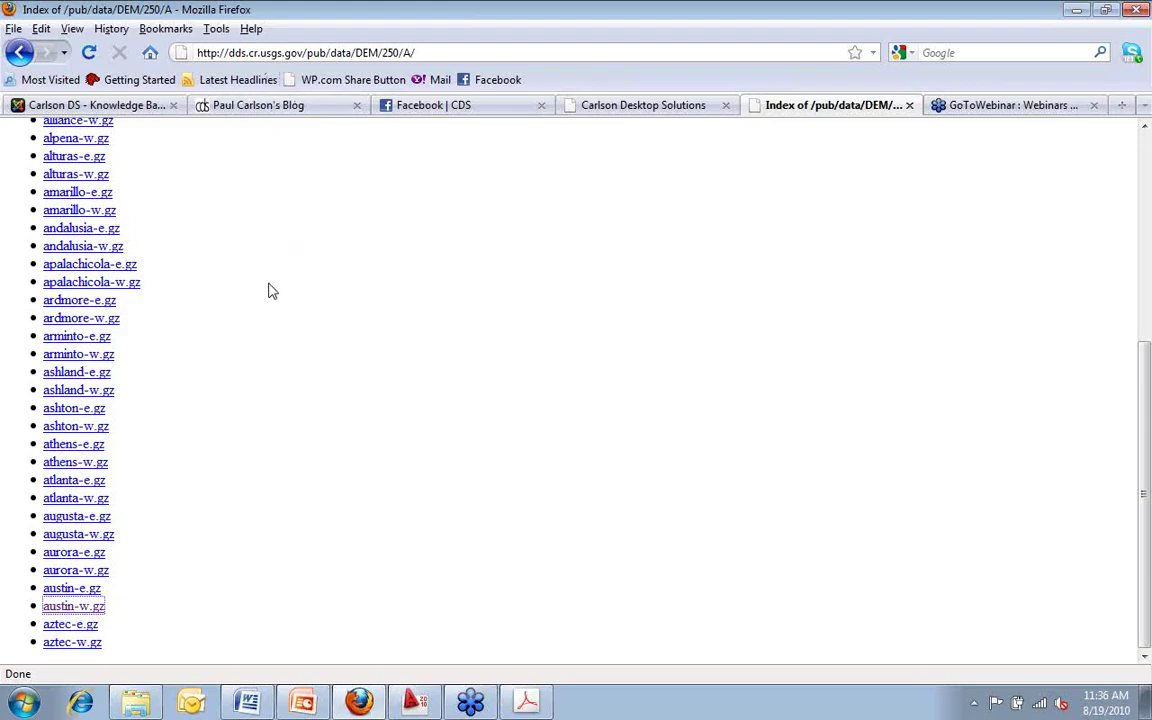
pyautogui.scroll(6, 268, 291)
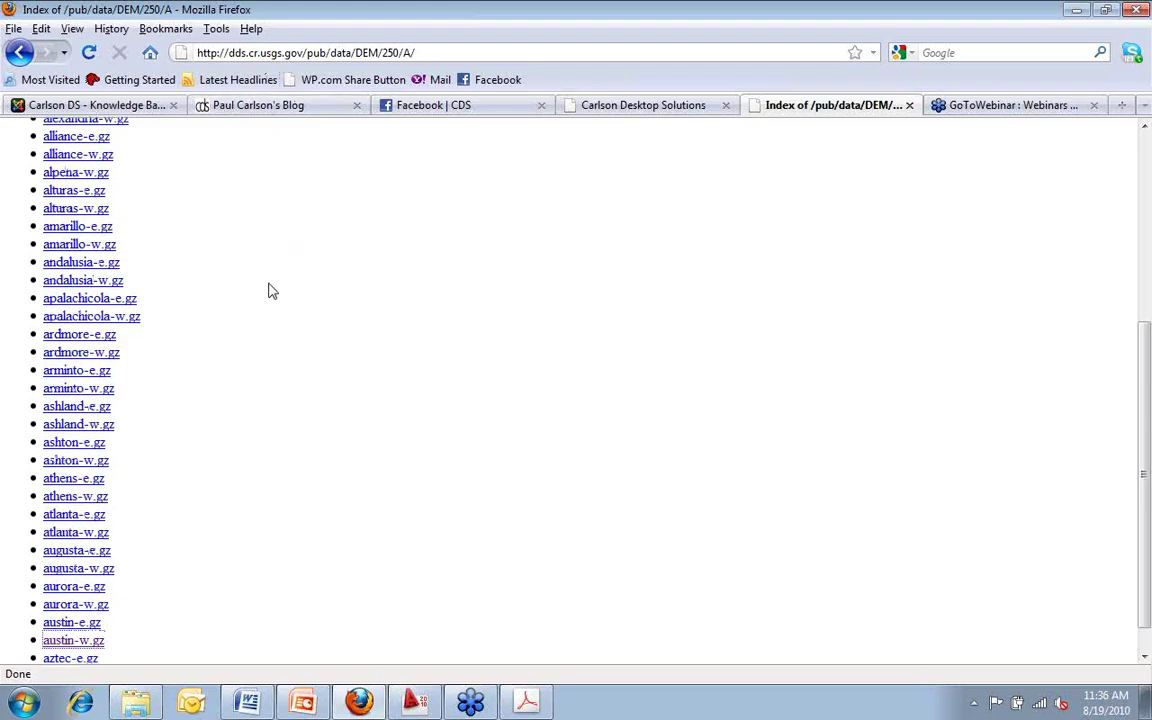
pyautogui.click(17, 54)
pyautogui.click(17, 54)
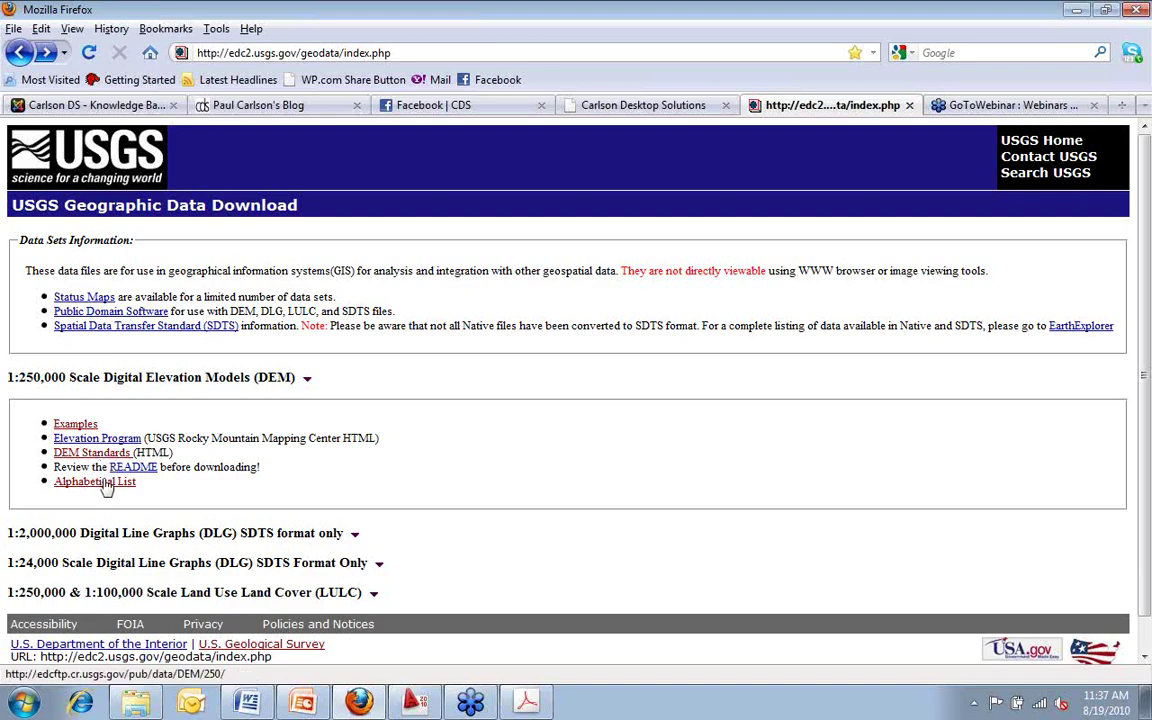
pyautogui.click(104, 483)
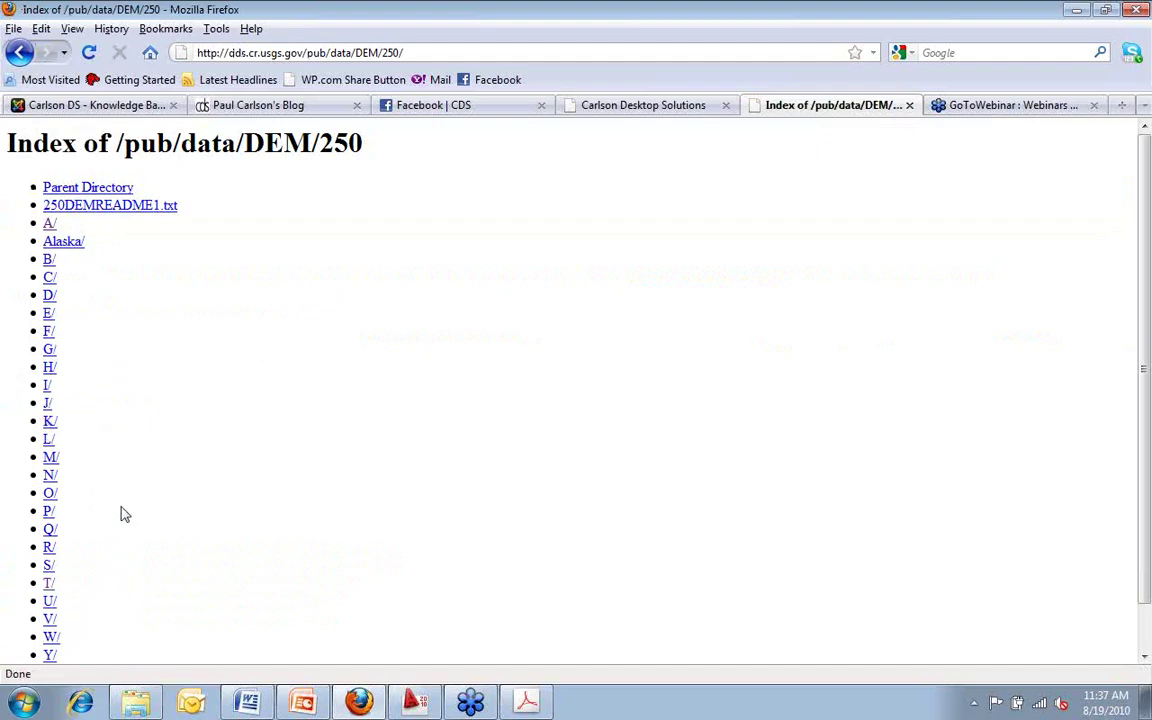
# Step: Open the D directory of the DEM index and look through its downloadable files
pyautogui.click(50, 297)
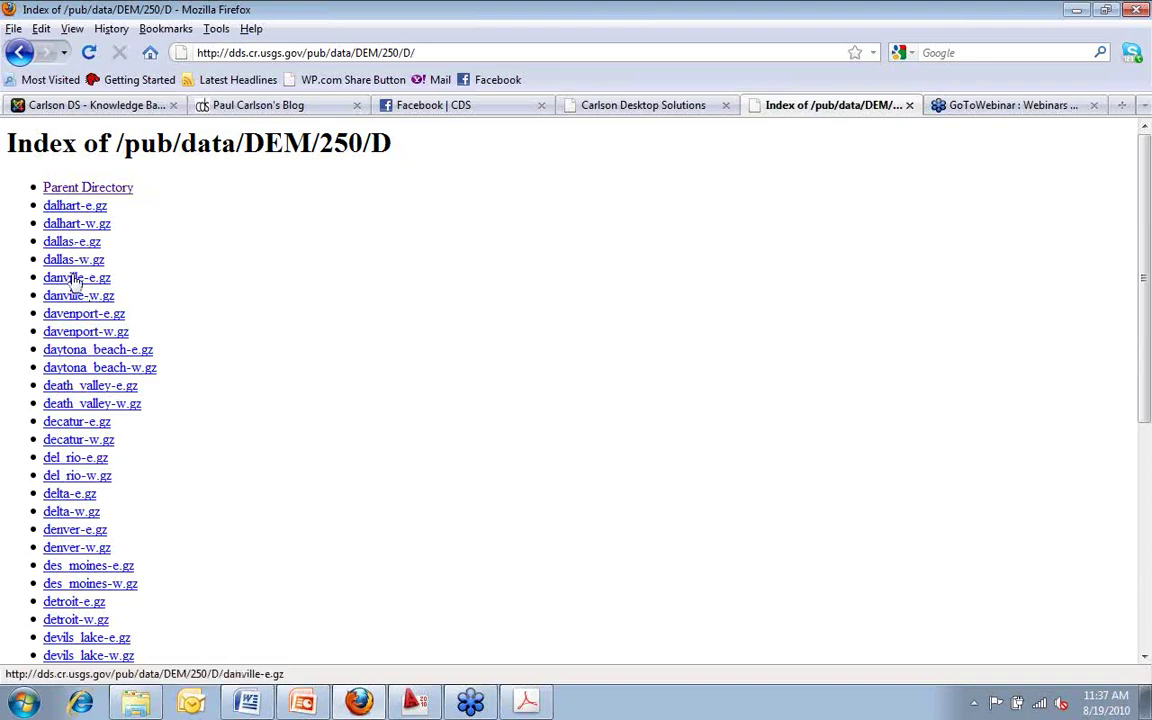
pyautogui.scroll(-1, 82, 440)
pyautogui.scroll(-6, 84, 445)
pyautogui.scroll(7, 95, 505)
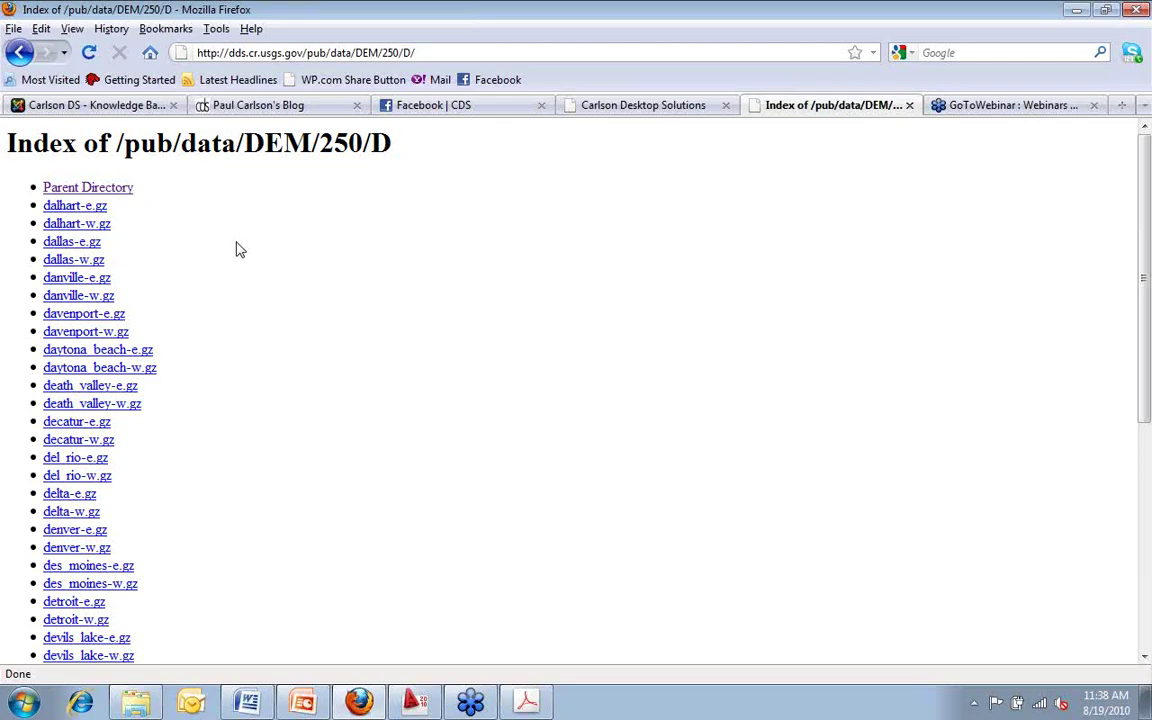
# Step: Switch back to Carlson Civil and try to display the grid information from Grid File Utilities
pyautogui.click(414, 703)
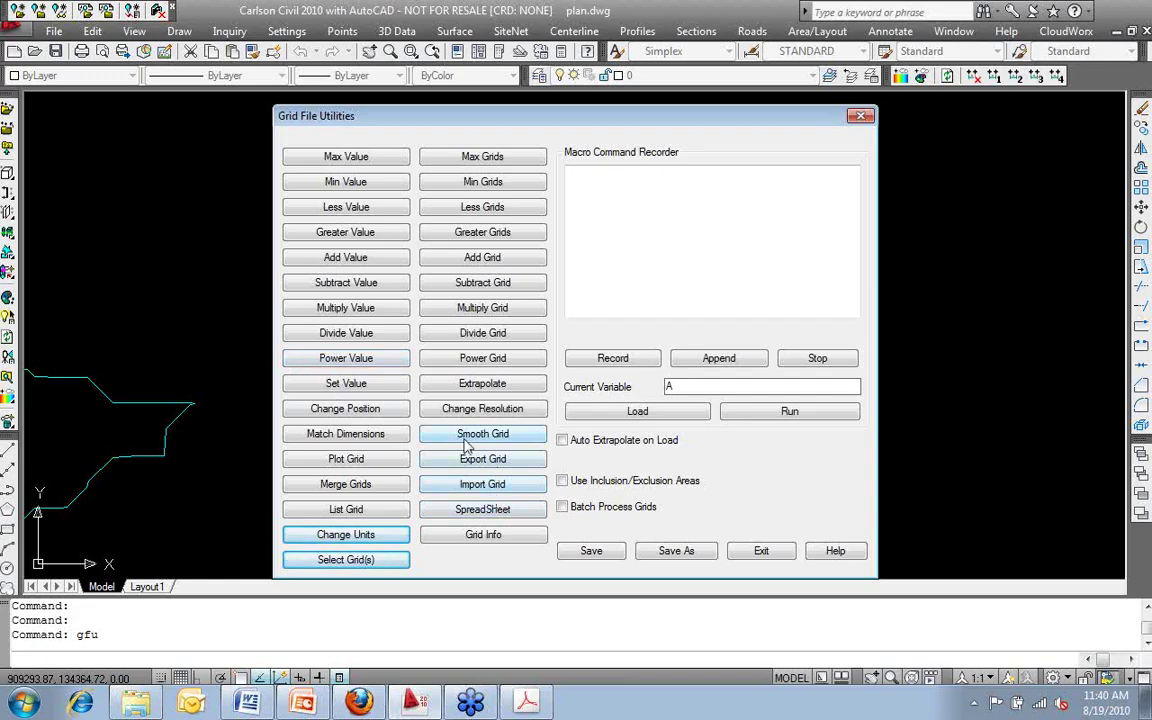
pyautogui.click(484, 537)
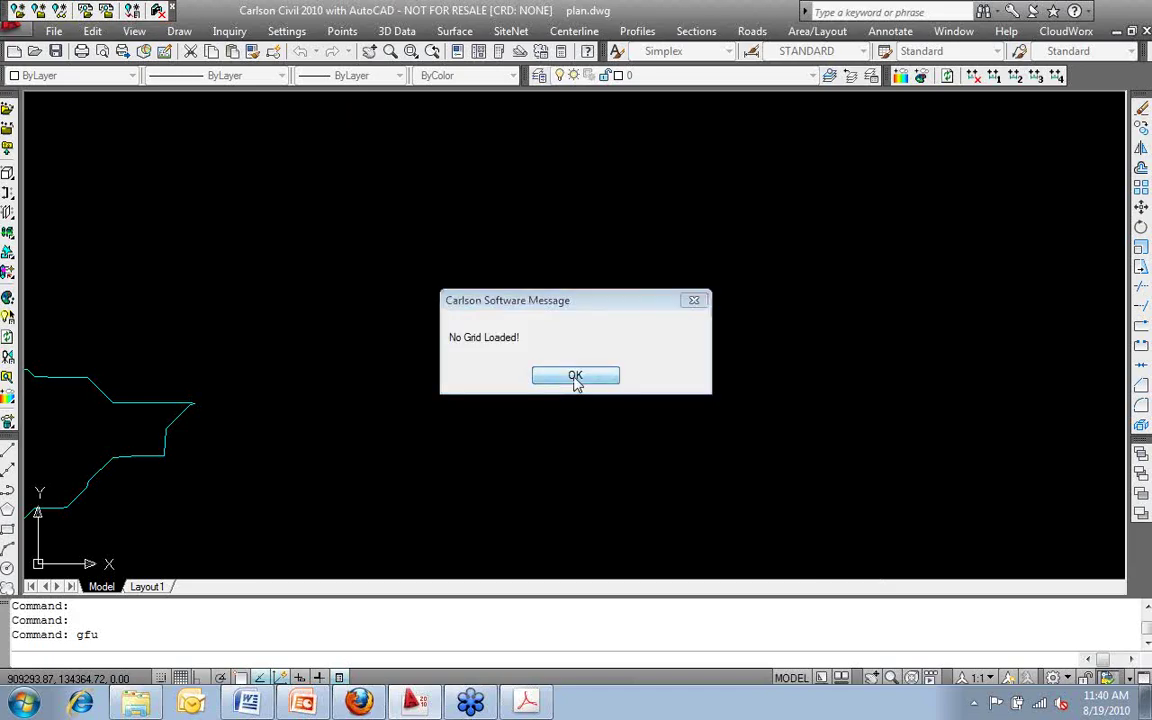
pyautogui.click(576, 377)
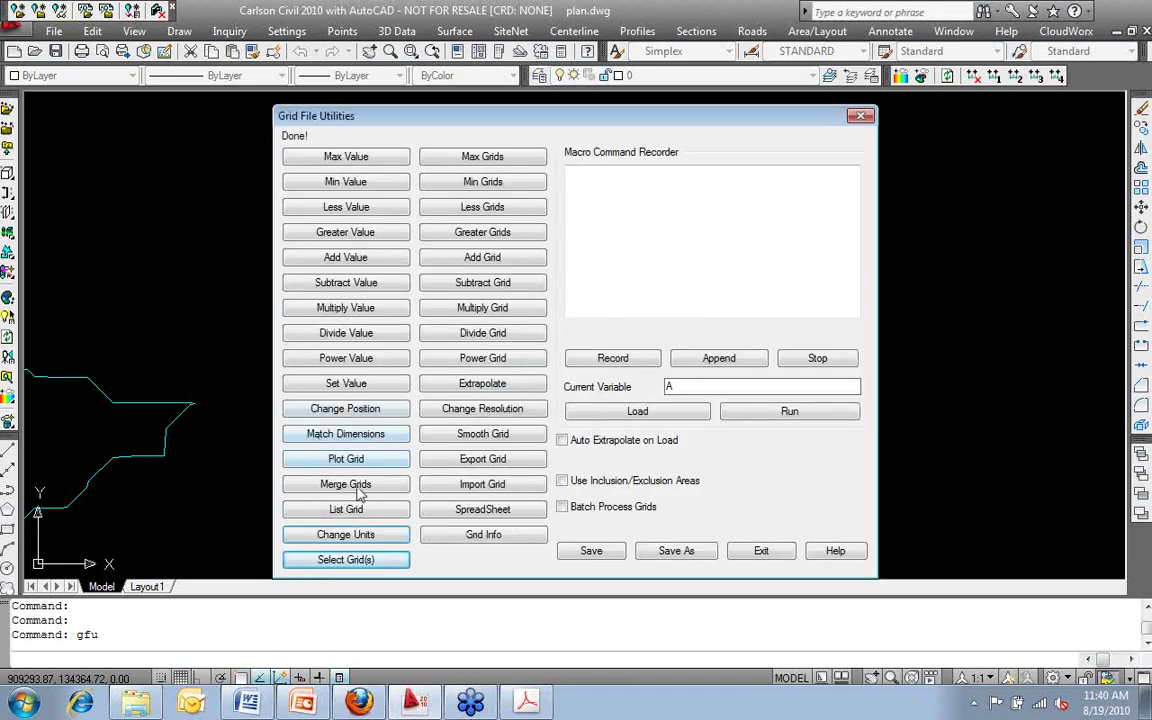
# Step: Load austin-w.grd into Grid File Utilities, display its grid statistics report, and highlight the number of samples
pyautogui.click(349, 561)
pyautogui.click(688, 253)
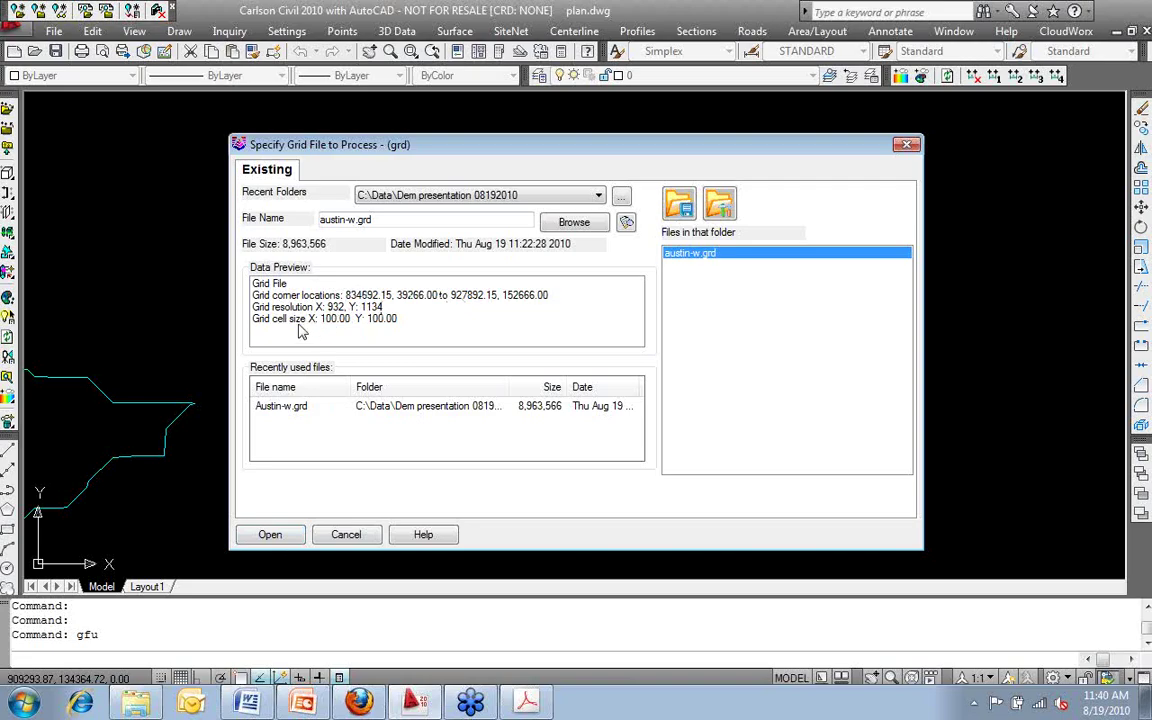
pyautogui.click(270, 535)
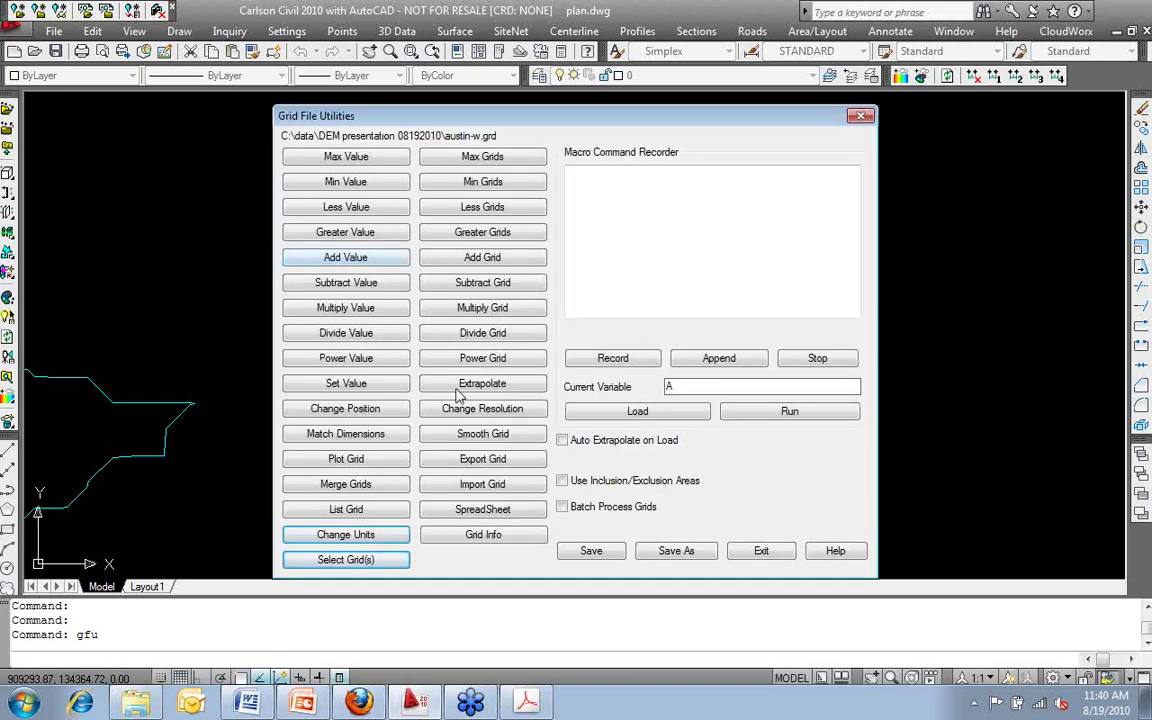
pyautogui.click(484, 537)
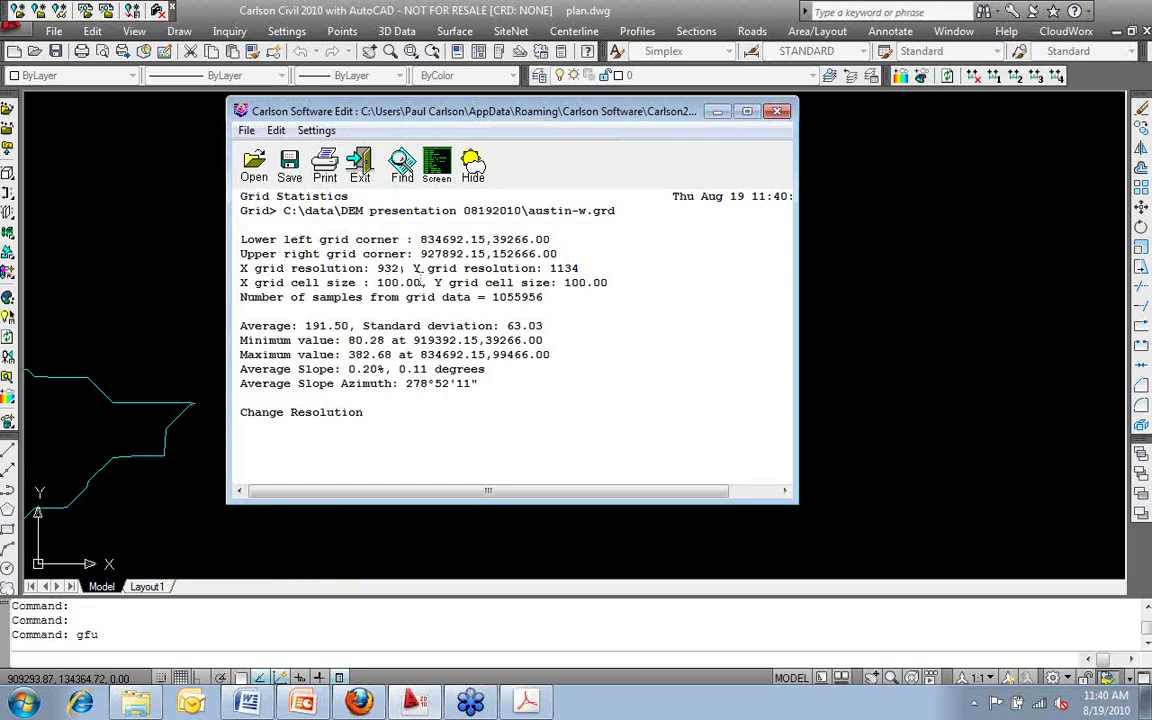
pyautogui.moveTo(543, 297); pyautogui.dragTo(492, 297)
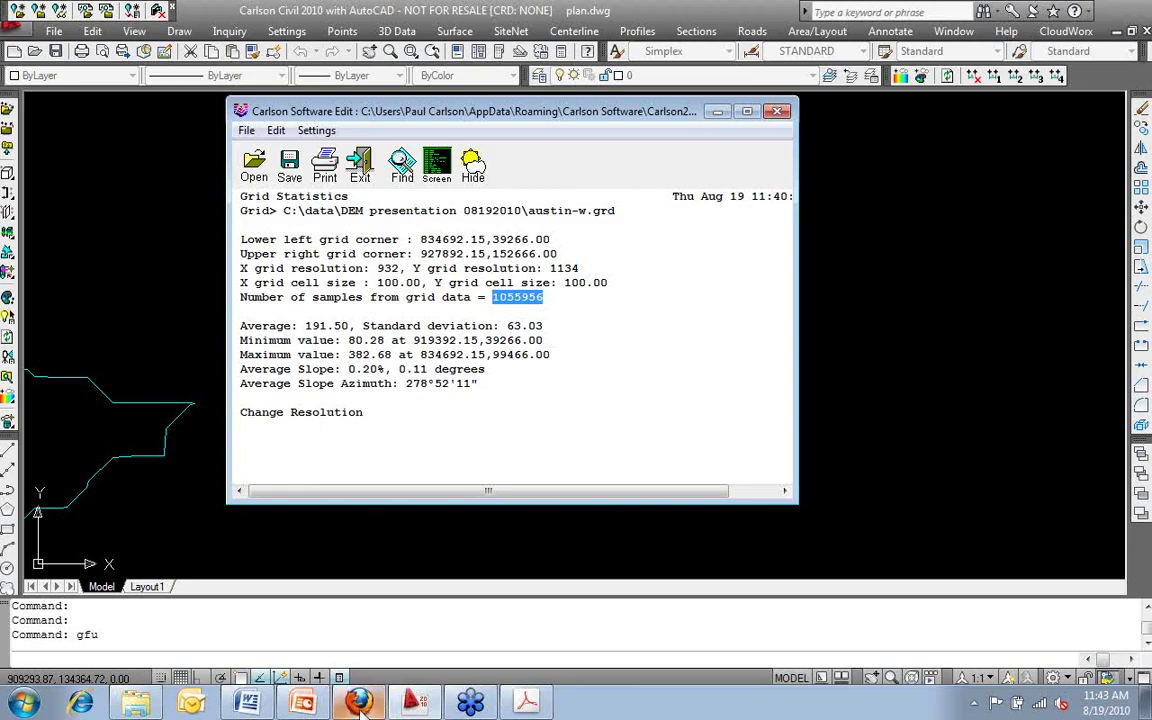
# Step: Switch to the PowerPoint presentation, open the 7.5-Minute DEM slide, and highlight "standard USGS 7.5-minute" in its text
pyautogui.click(305, 705)
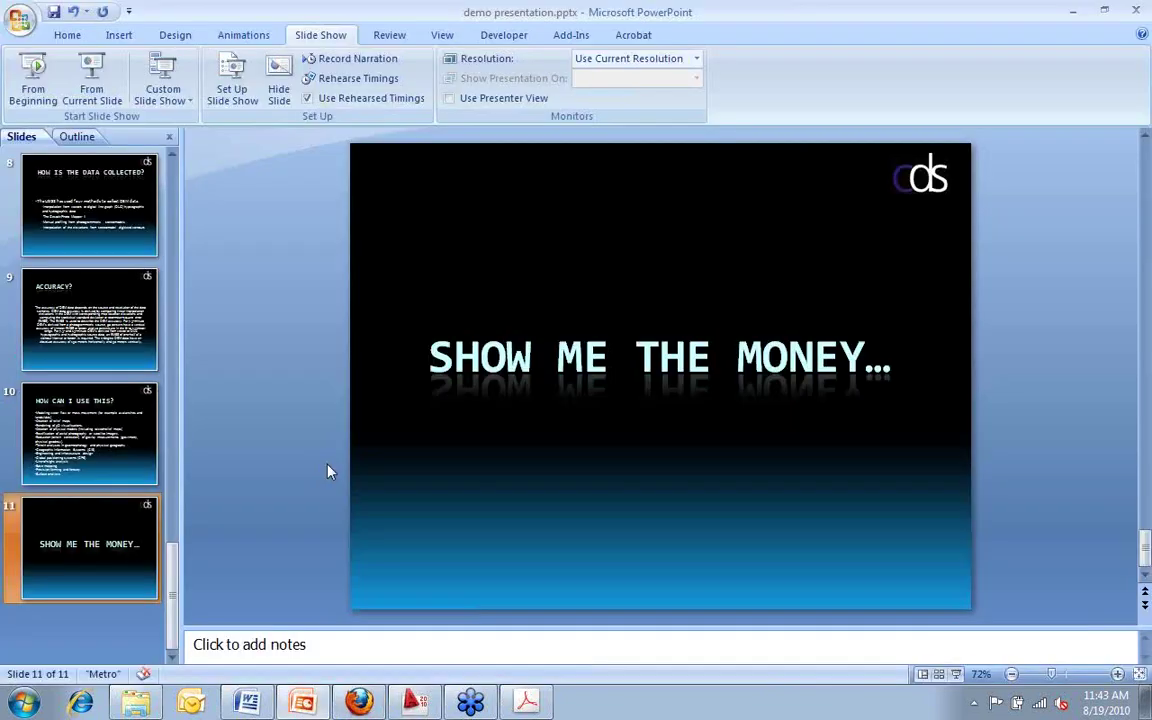
pyautogui.click(92, 206)
pyautogui.scroll(5, 93, 321)
pyautogui.click(93, 222)
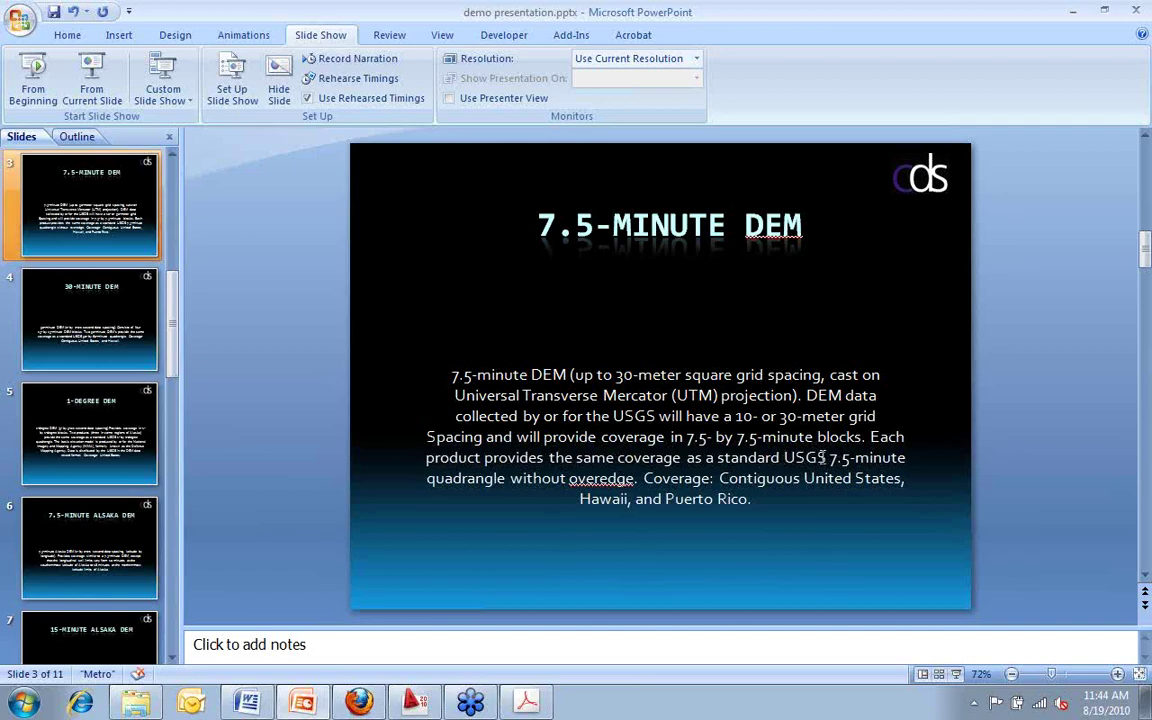
pyautogui.moveTo(719, 457); pyautogui.dragTo(905, 458)
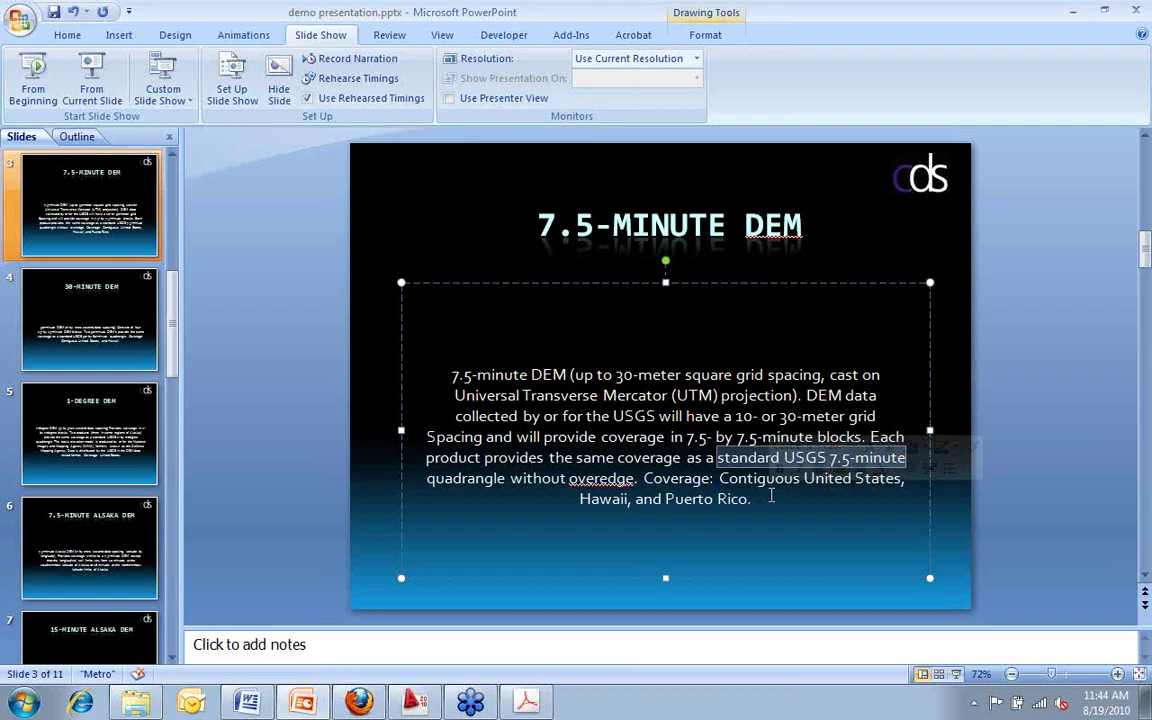
# Step: Switch back to Carlson Civil, close the grid statistics report and Grid File Utilities, and thaw the MESH layer
pyautogui.click(416, 705)
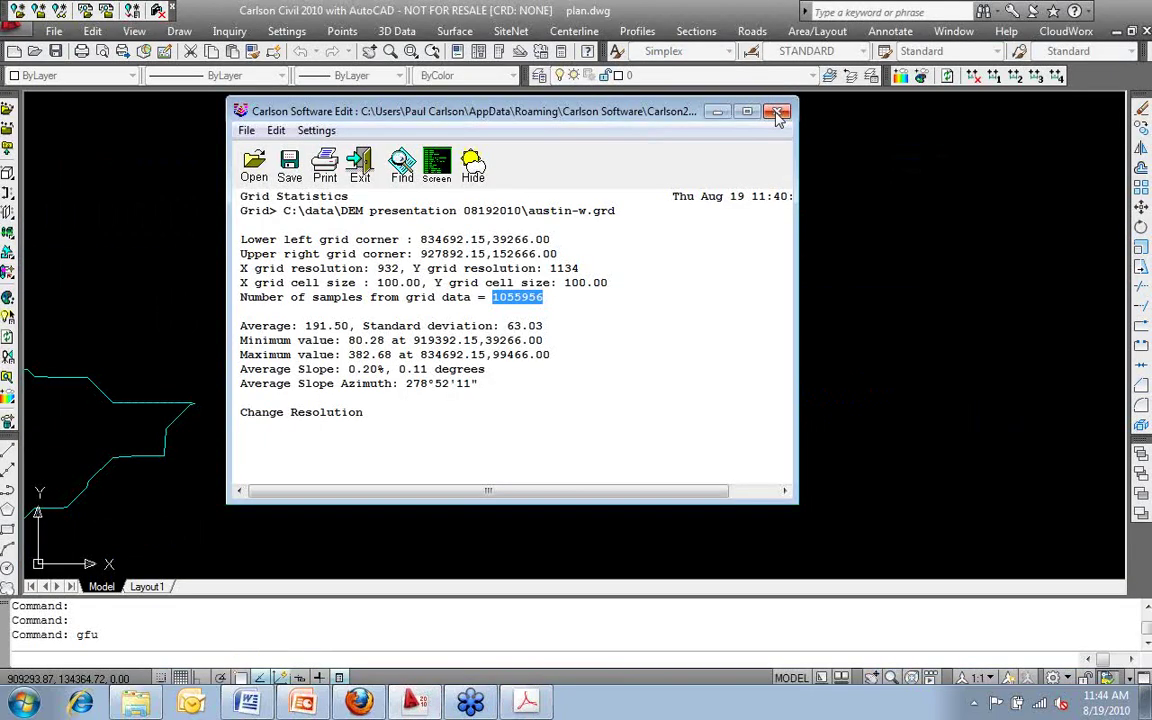
pyautogui.click(780, 112)
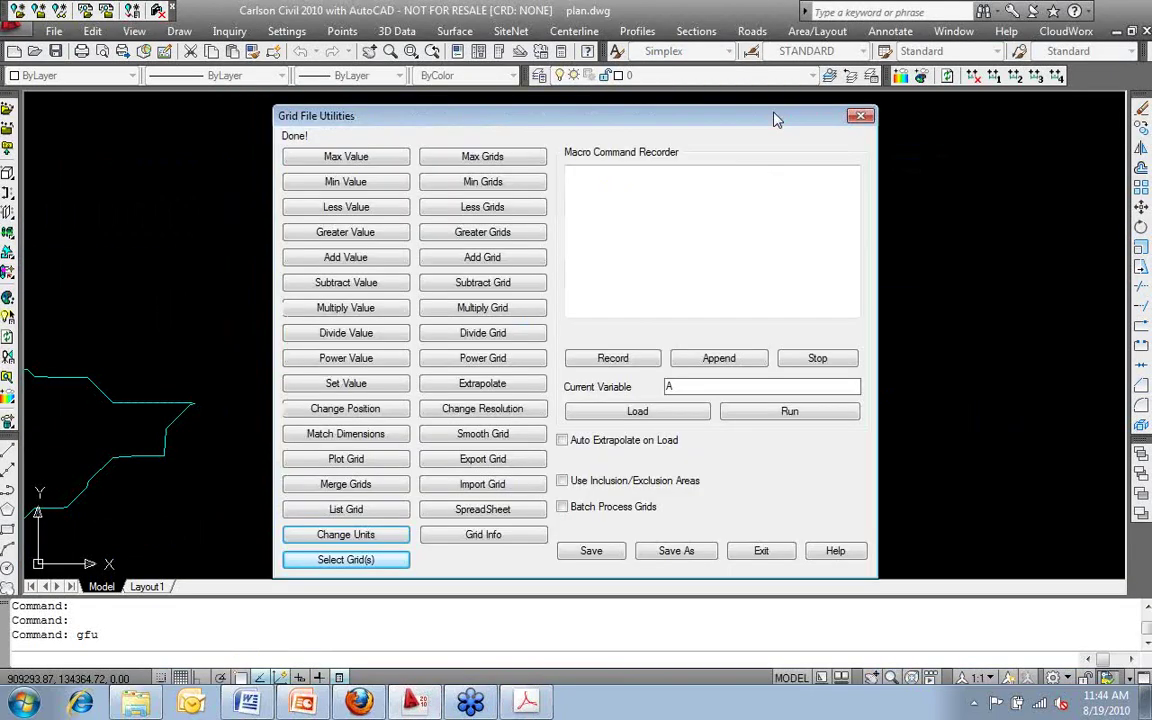
pyautogui.click(771, 559)
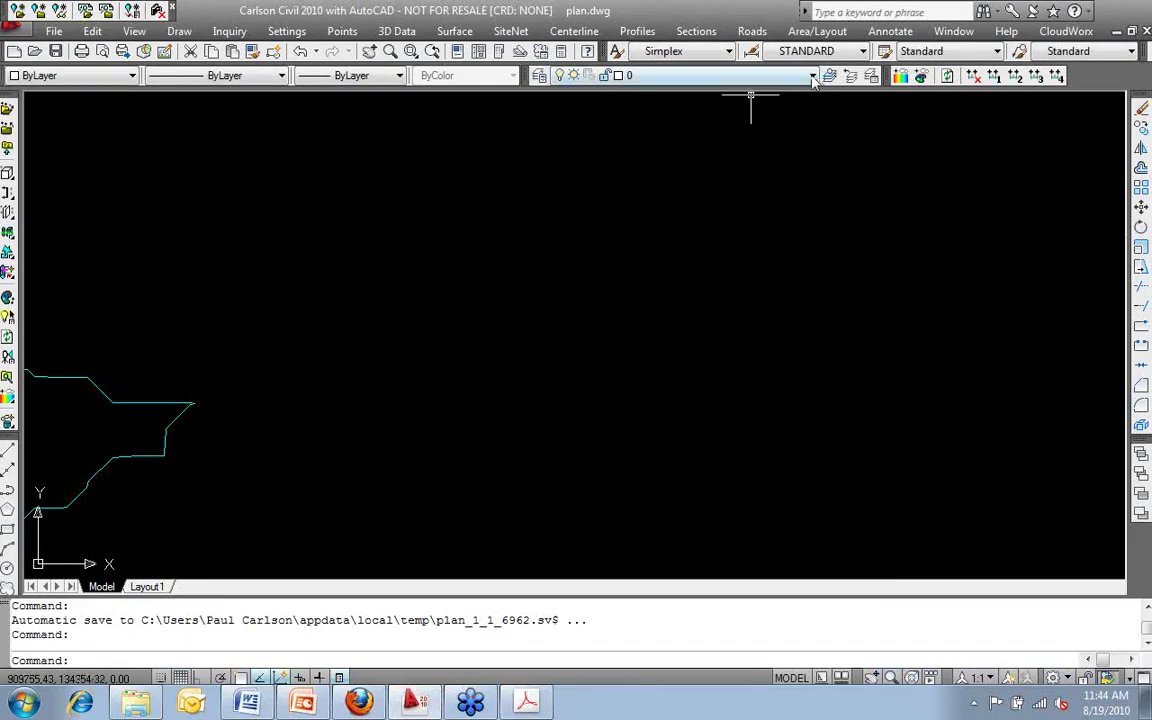
pyautogui.click(812, 77)
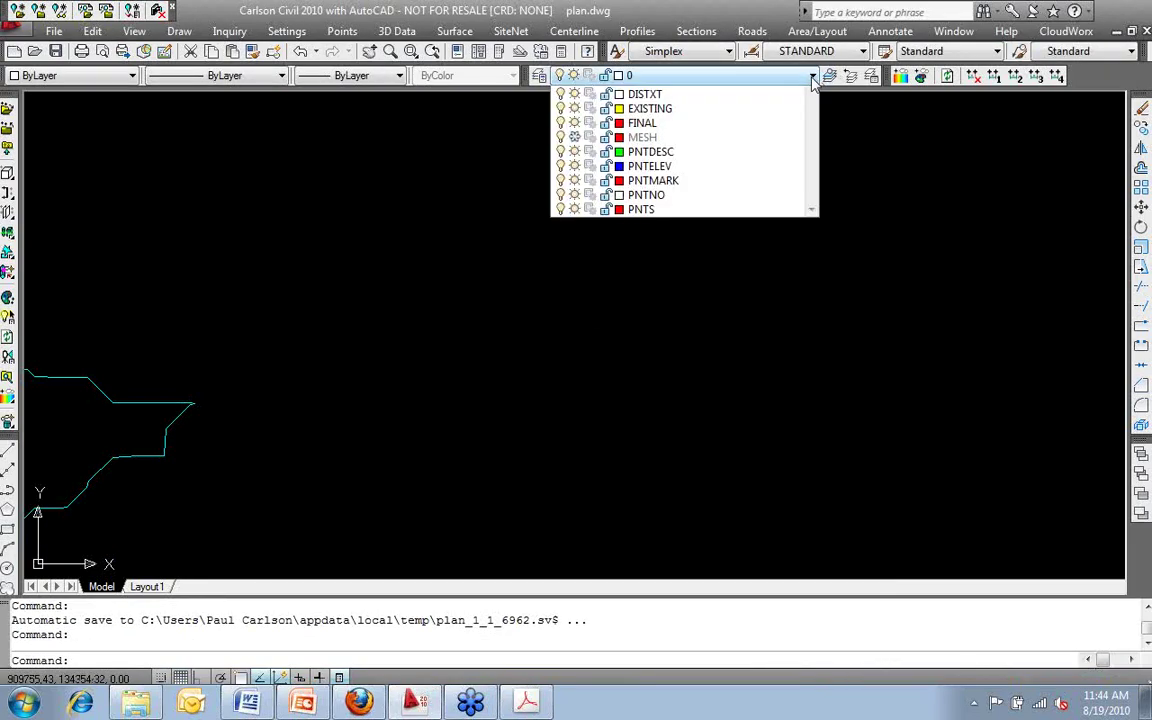
pyautogui.click(334, 262)
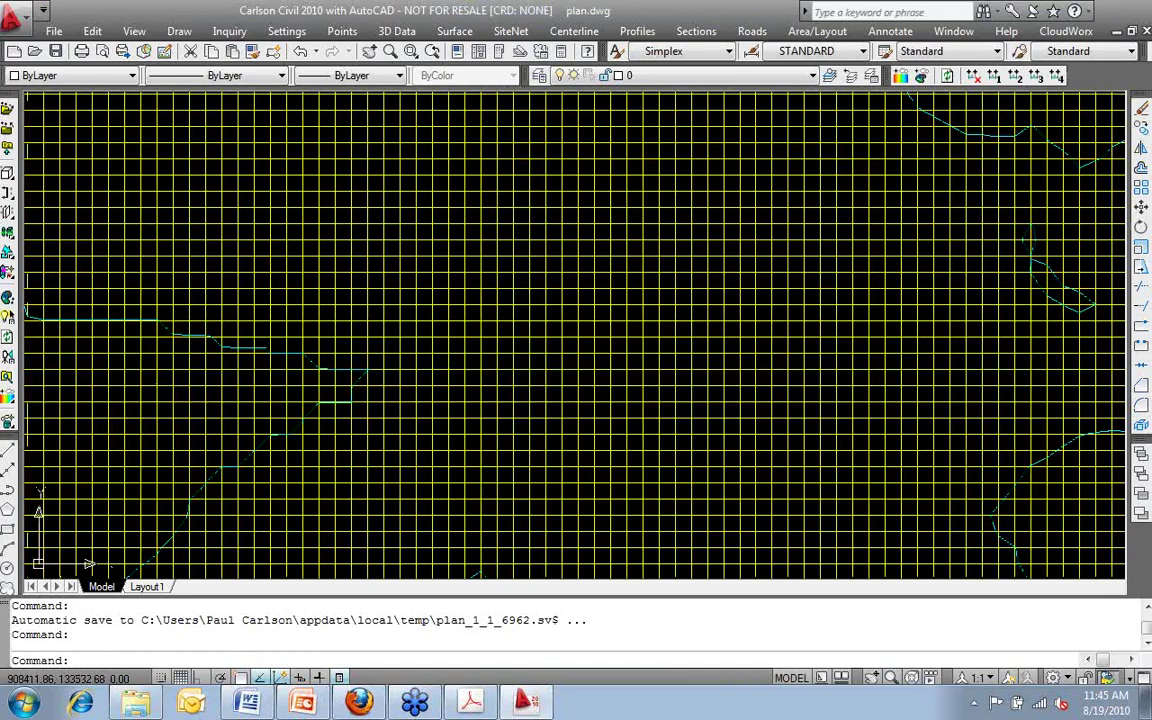
# Step: Examine the contours against the grid mesh, from the overall extent down to the winding river terrain and flatter ground beside it
pyautogui.scroll(-2, 678, 301)
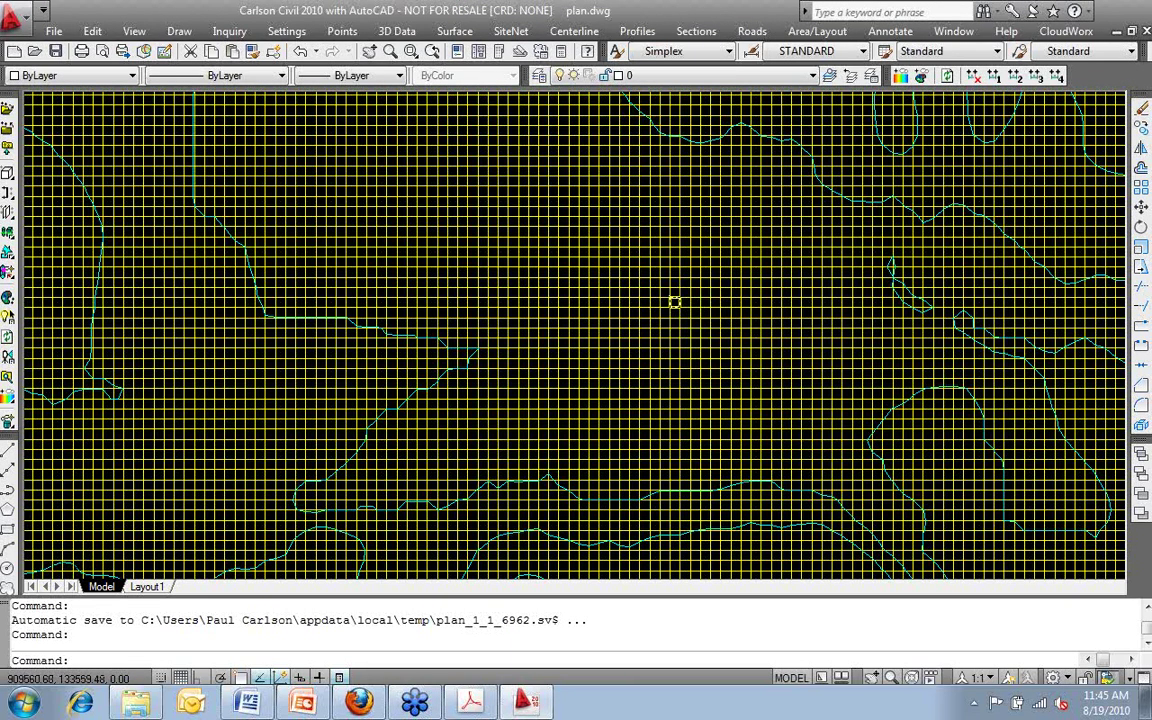
pyautogui.scroll(-2, 676, 304)
pyautogui.scroll(-5, 676, 308)
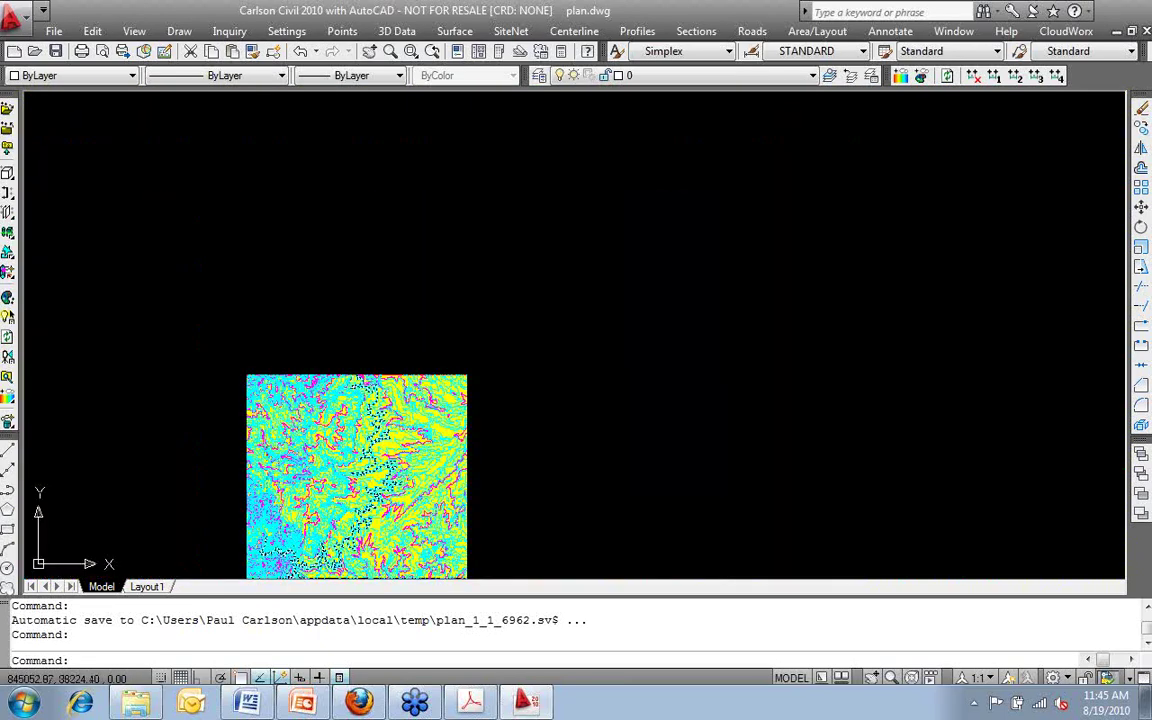
pyautogui.write('p')
pyautogui.press('Return')
pyautogui.moveTo(375, 375); pyautogui.dragTo(465, 188)
pyautogui.moveTo(355, 407); pyautogui.dragTo(366, 390)
pyautogui.scroll(5, 368, 388)
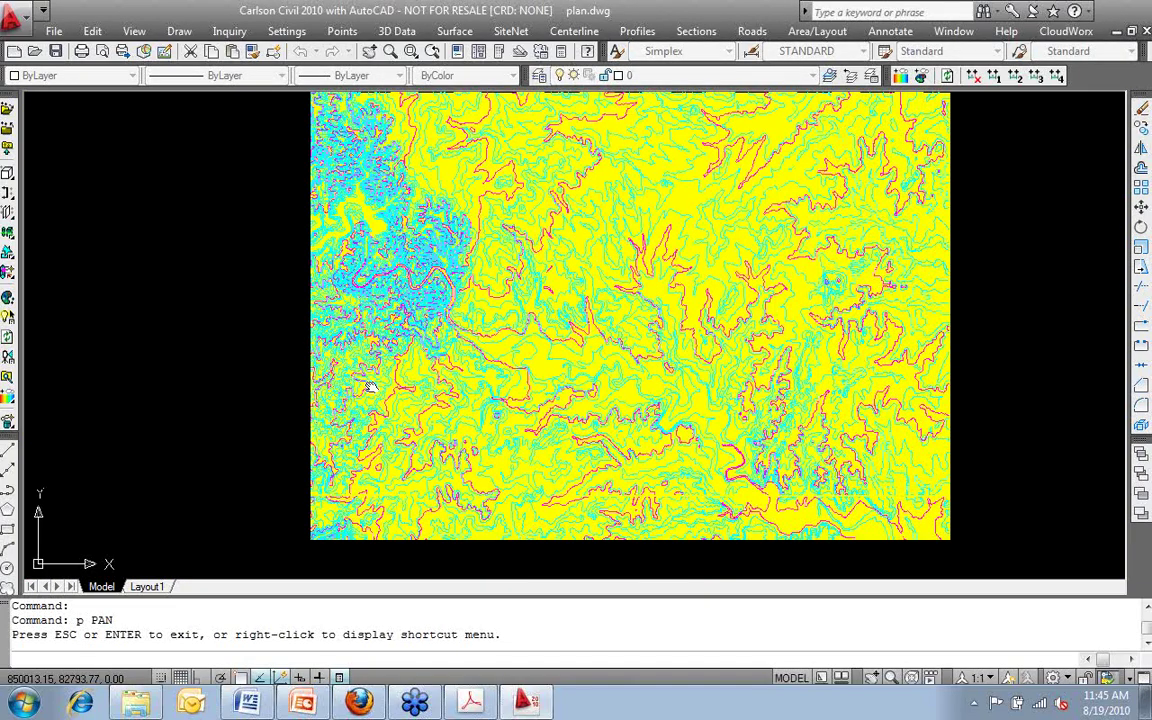
pyautogui.scroll(1, 370, 388)
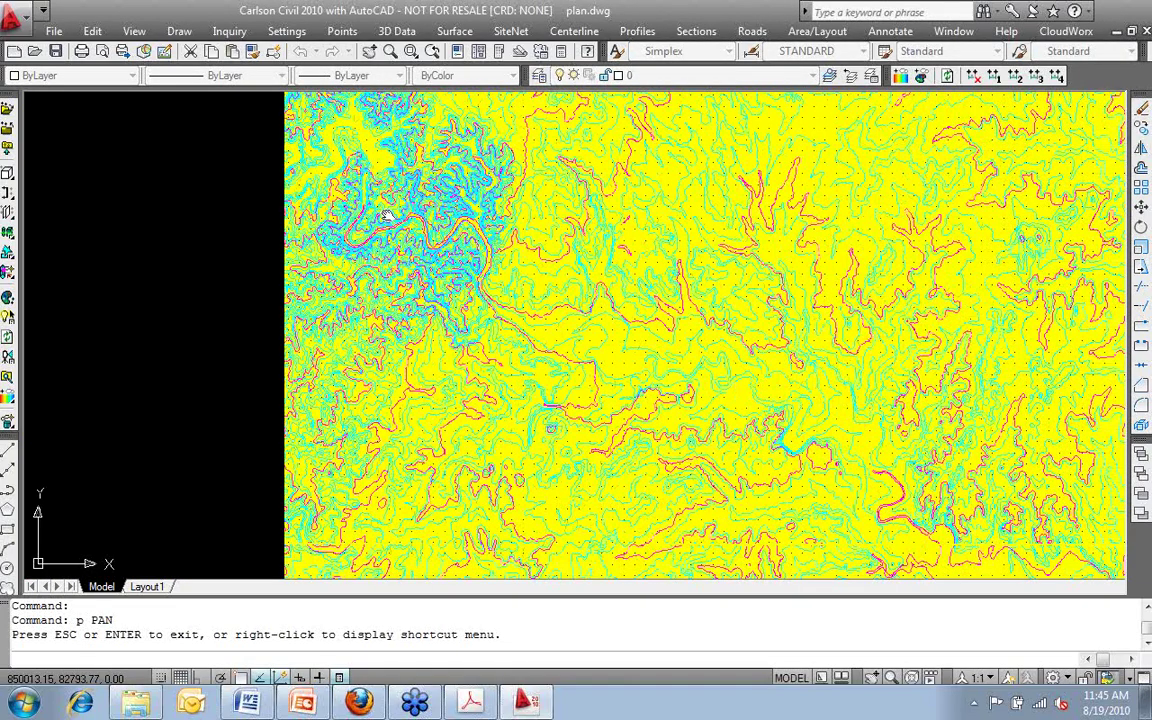
pyautogui.scroll(2, 380, 195)
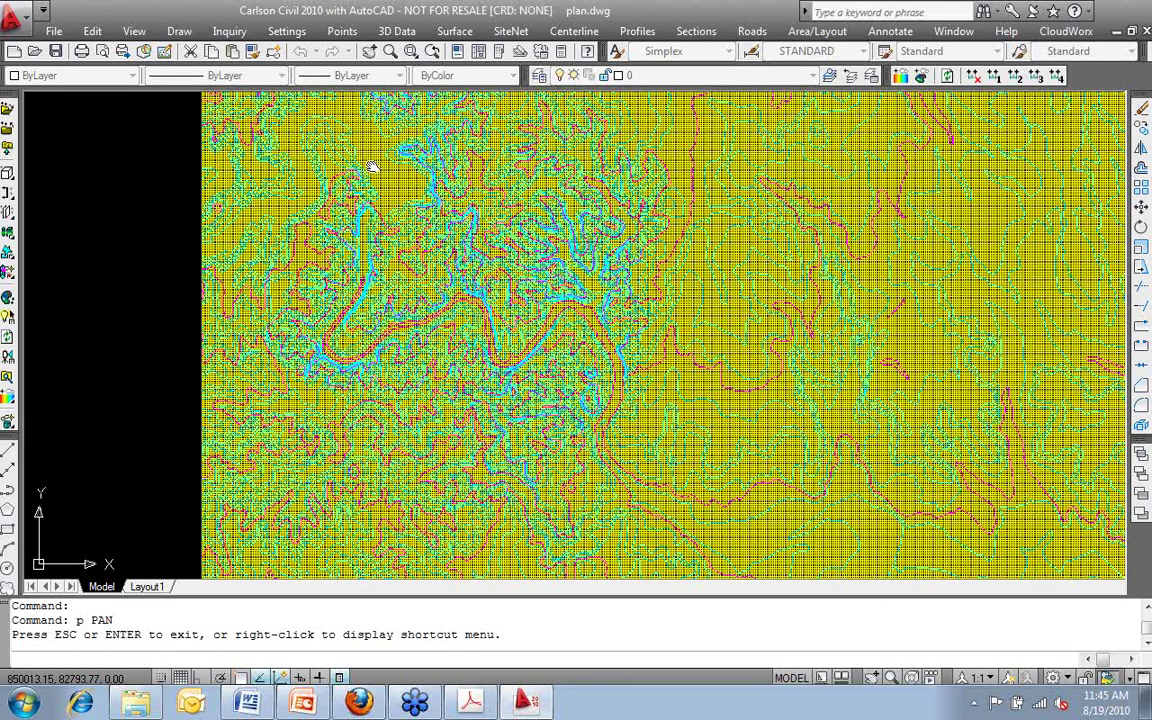
pyautogui.moveTo(372, 167); pyautogui.dragTo(382, 262)
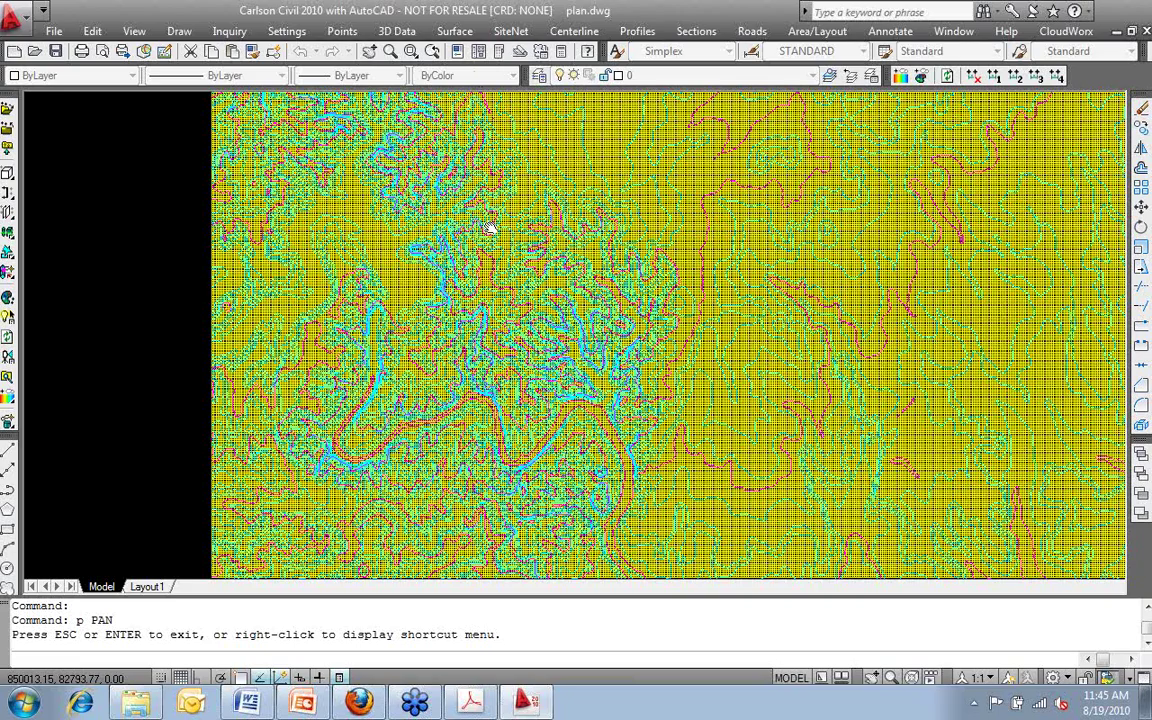
pyautogui.moveTo(489, 229); pyautogui.dragTo(416, 292)
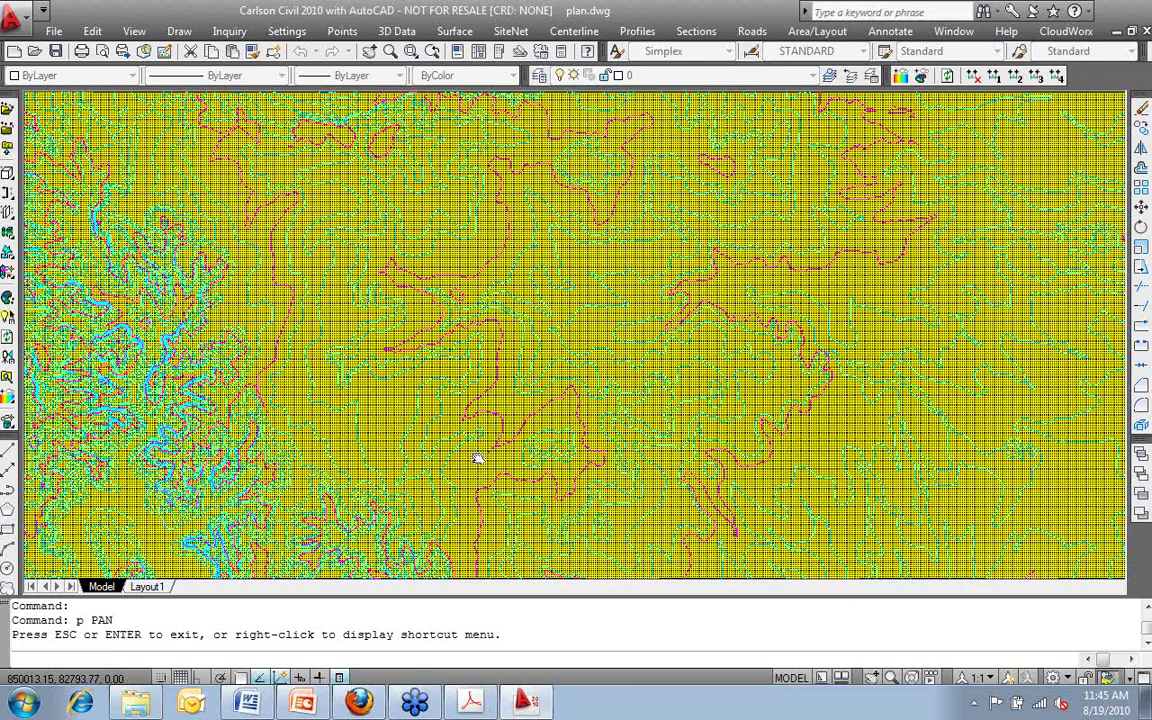
pyautogui.press('Escape')
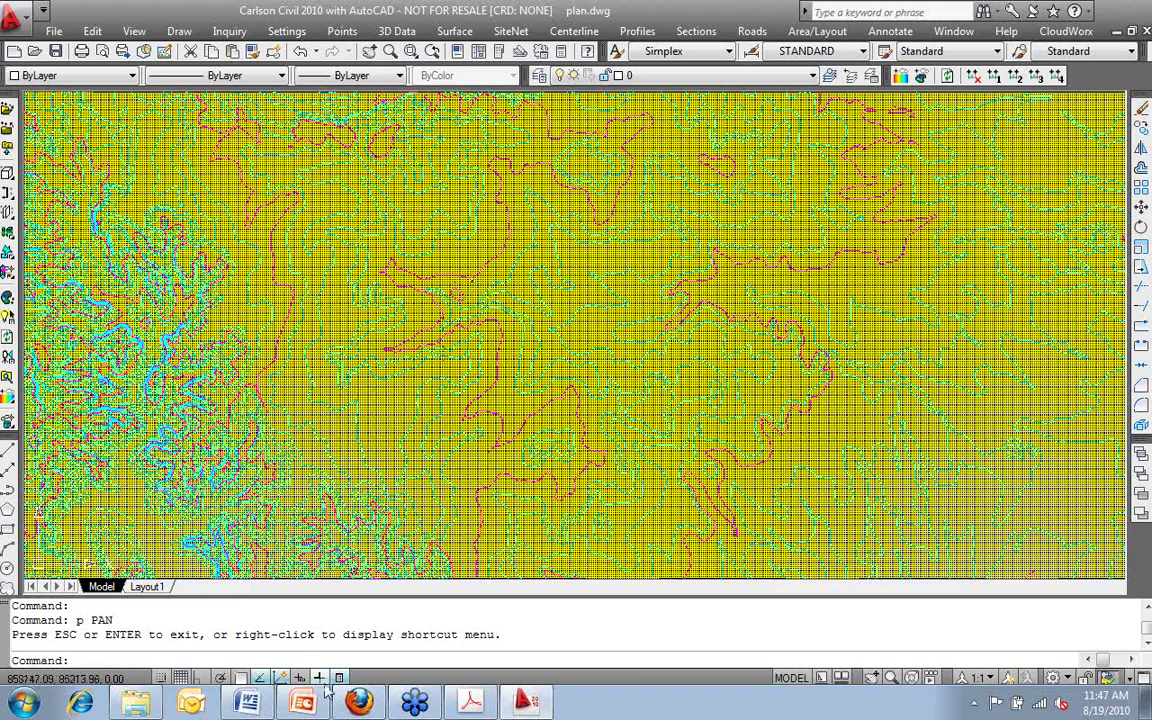
# Step: Switch to Firefox, go to the Carlson DS home page, and read the Carlson 2011 Release announcement
pyautogui.moveTo(358, 707)
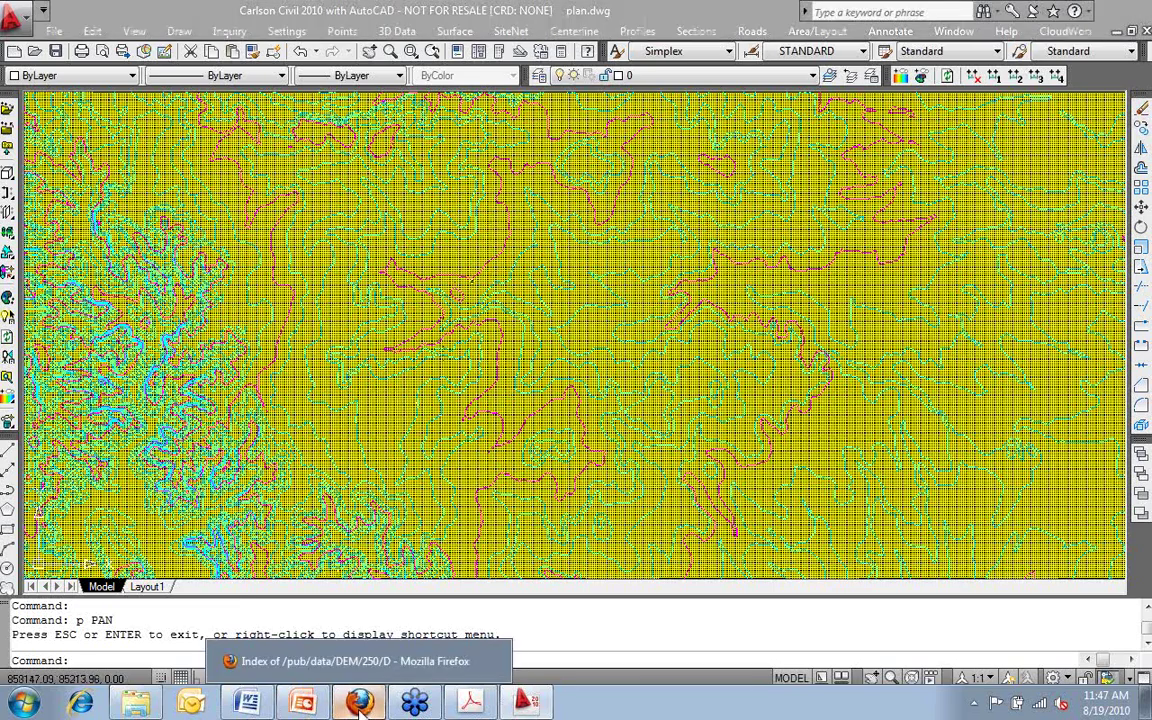
pyautogui.click(358, 704)
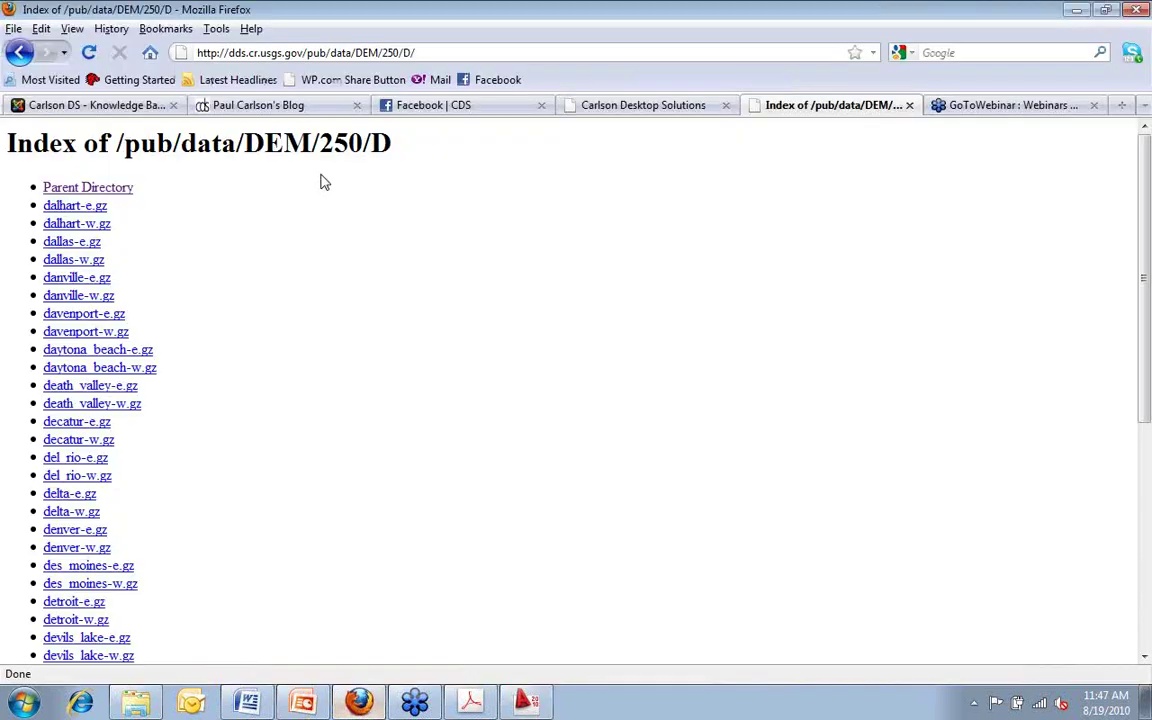
pyautogui.click(90, 105)
pyautogui.click(250, 417)
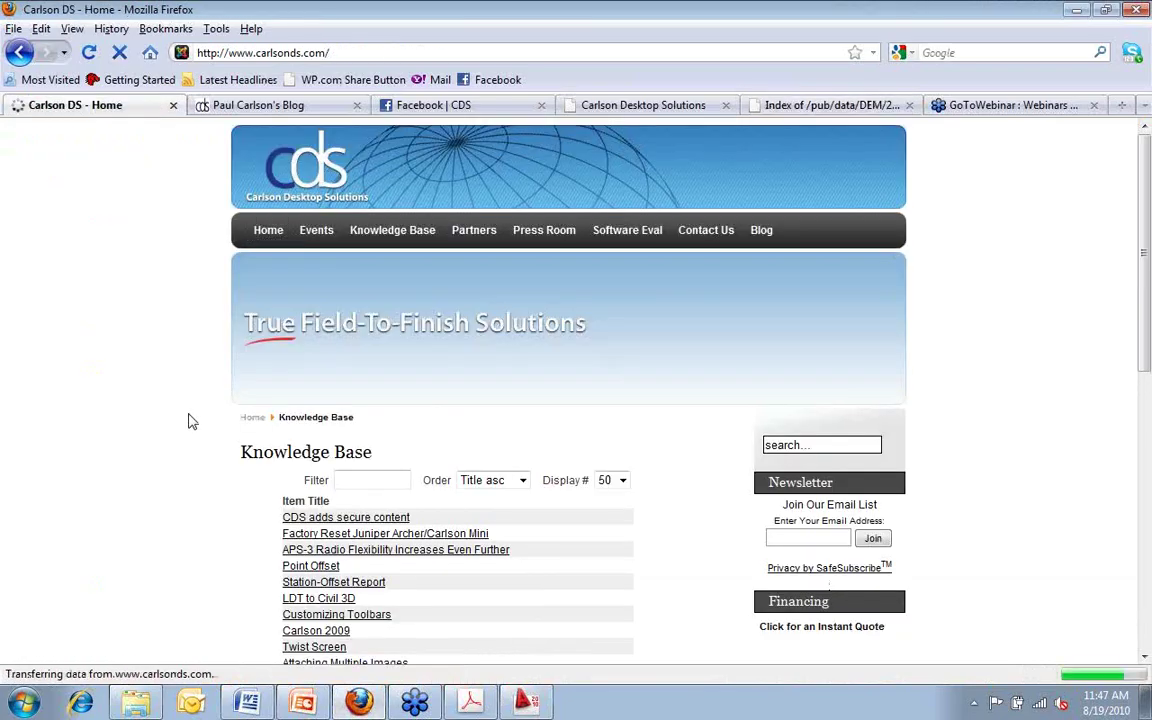
pyautogui.scroll(-1, 184, 430)
pyautogui.scroll(1, 180, 441)
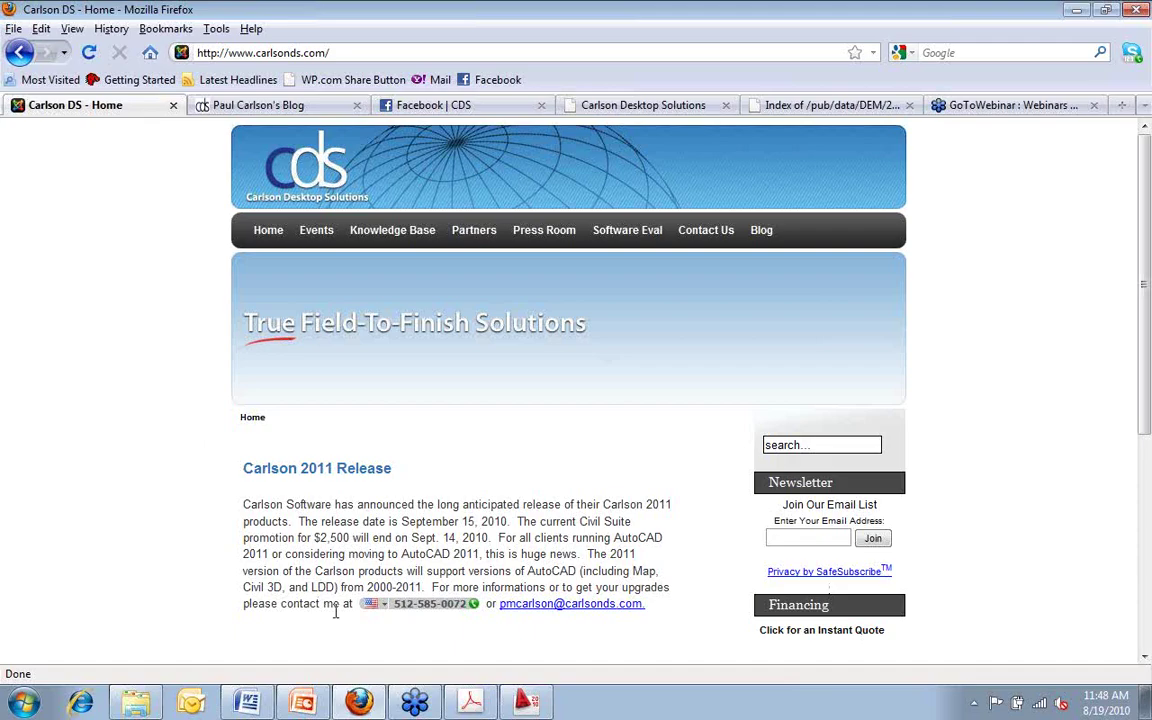
# Step: Switch to Carlson 2011 Improvements.pdf in Acrobat, maximize it, and highlight the Vehicle Path Tracking entry under Top 10+ Highlights
pyautogui.click(474, 705)
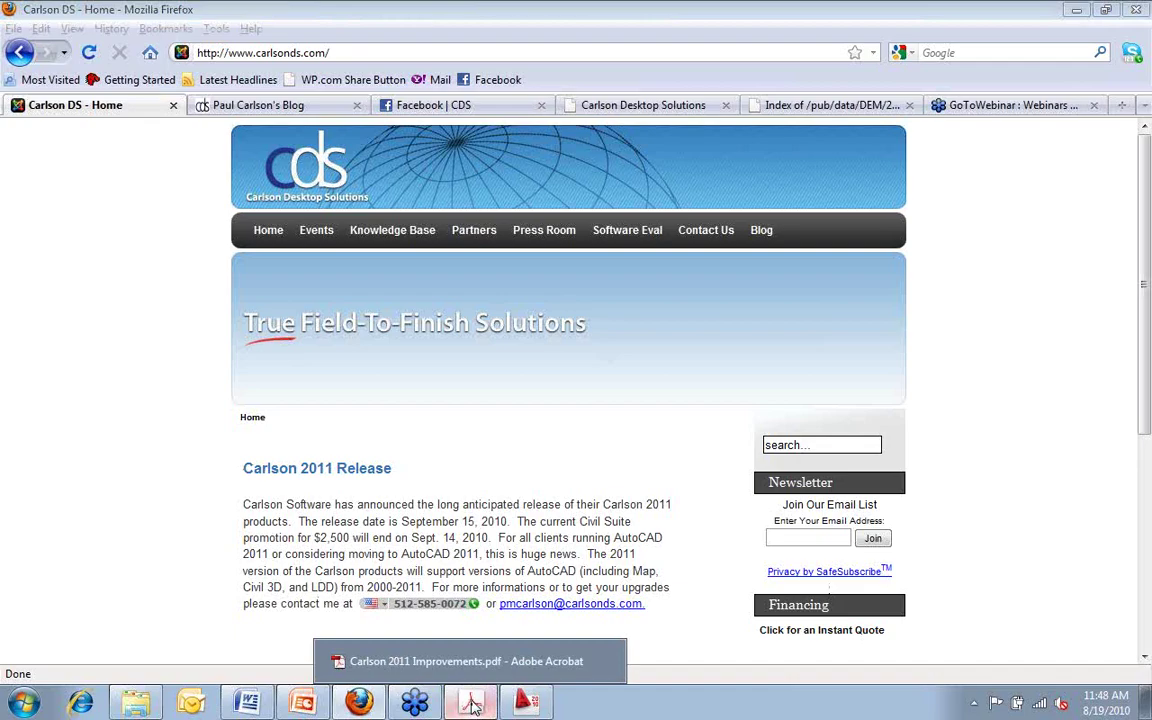
pyautogui.click(474, 705)
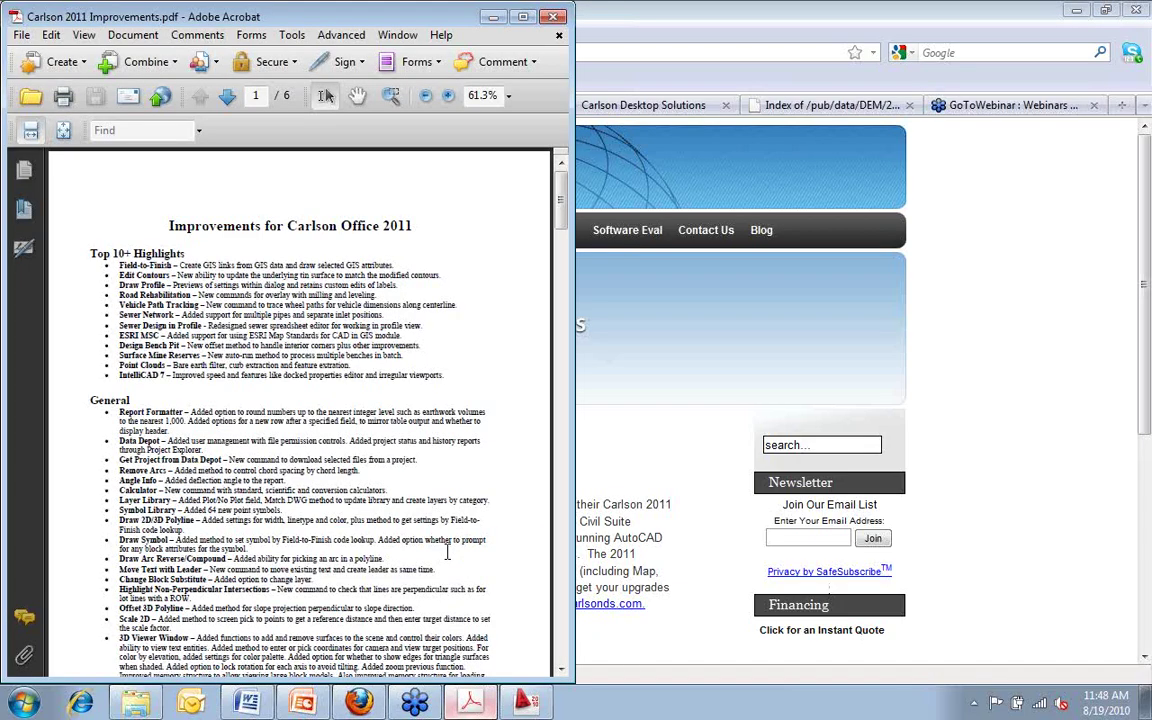
pyautogui.press('super+Up')
pyautogui.moveTo(195, 447); pyautogui.dragTo(474, 452)
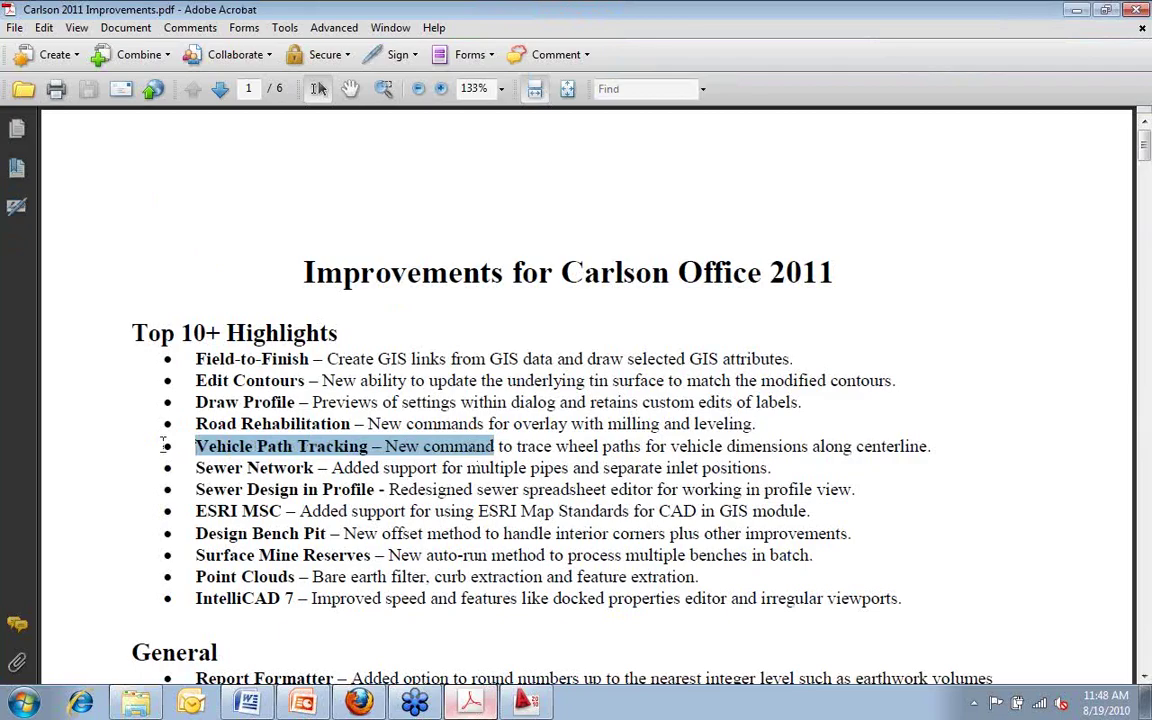
# Step: Read through the General and Civil Commands improvements on the first two pages, reducing the page magnification to 100%
pyautogui.scroll(-1, 163, 446)
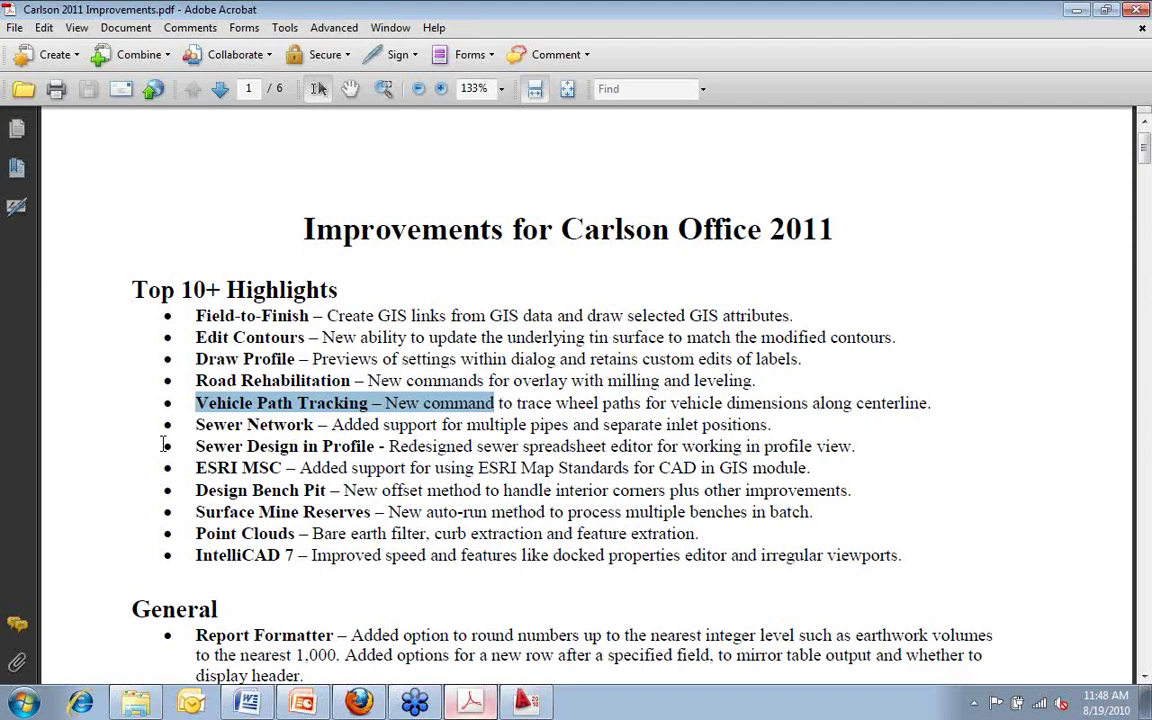
pyautogui.scroll(-9, 163, 446)
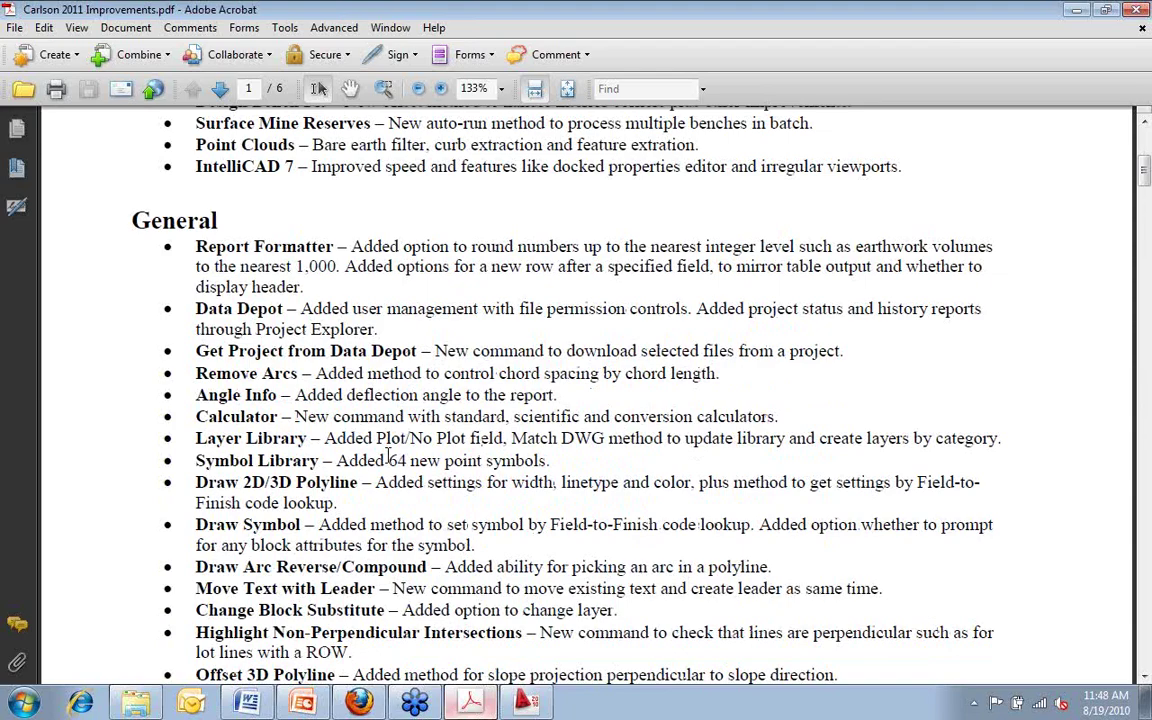
pyautogui.scroll(-1, 388, 455)
pyautogui.scroll(-15, 375, 445)
pyautogui.scroll(-9, 360, 433)
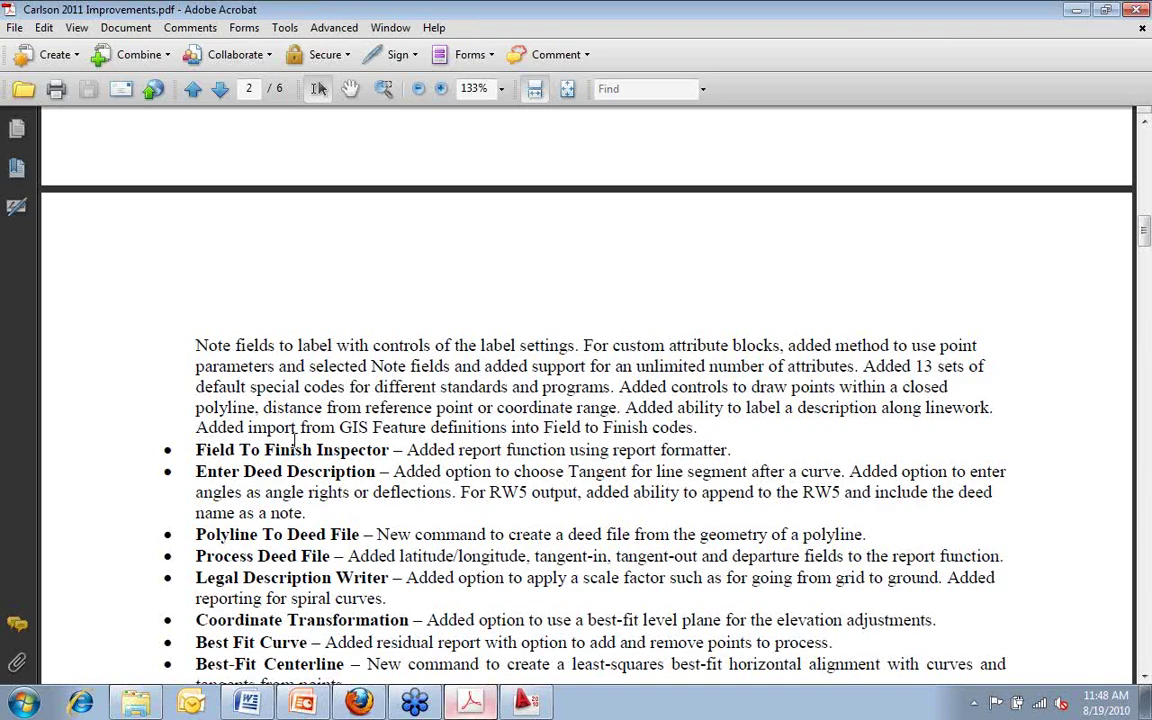
pyautogui.scroll(-1, 294, 430)
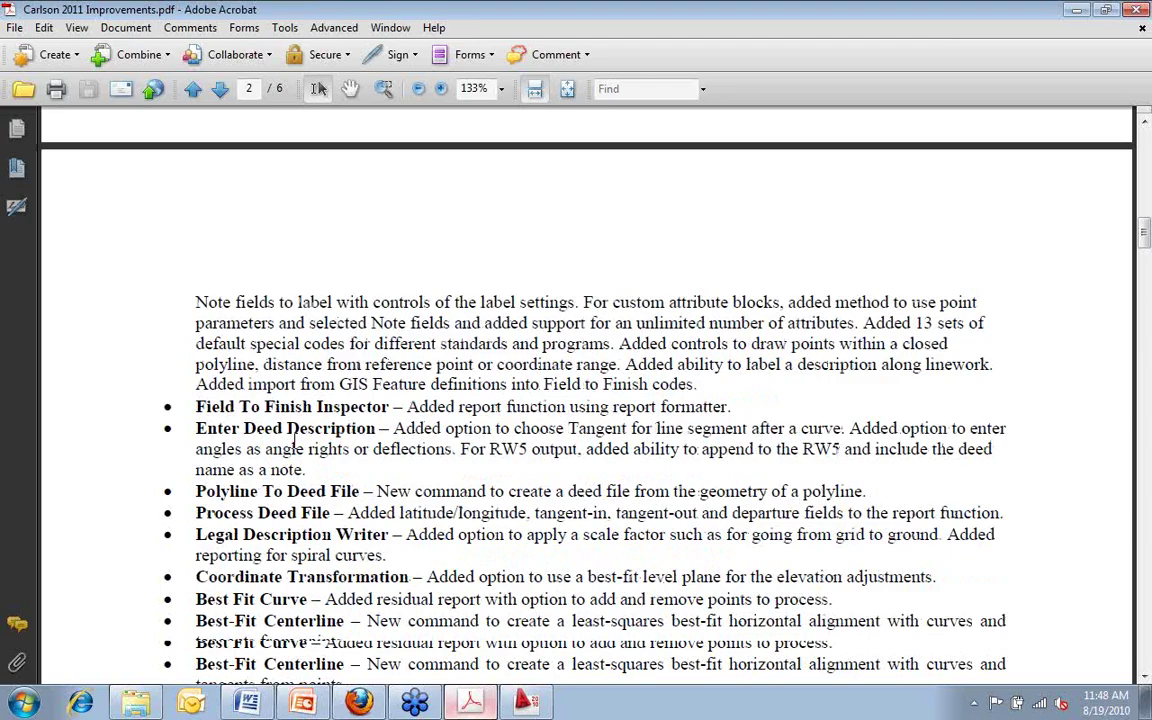
pyautogui.scroll(-7, 294, 448)
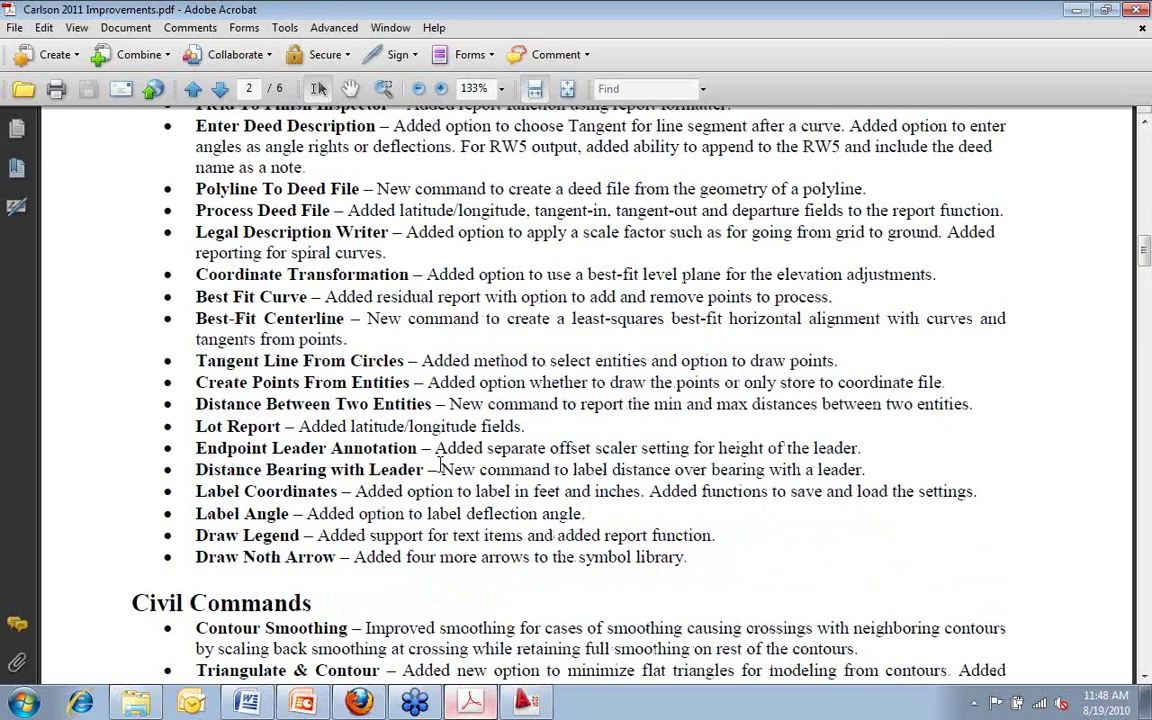
pyautogui.scroll(-8, 440, 465)
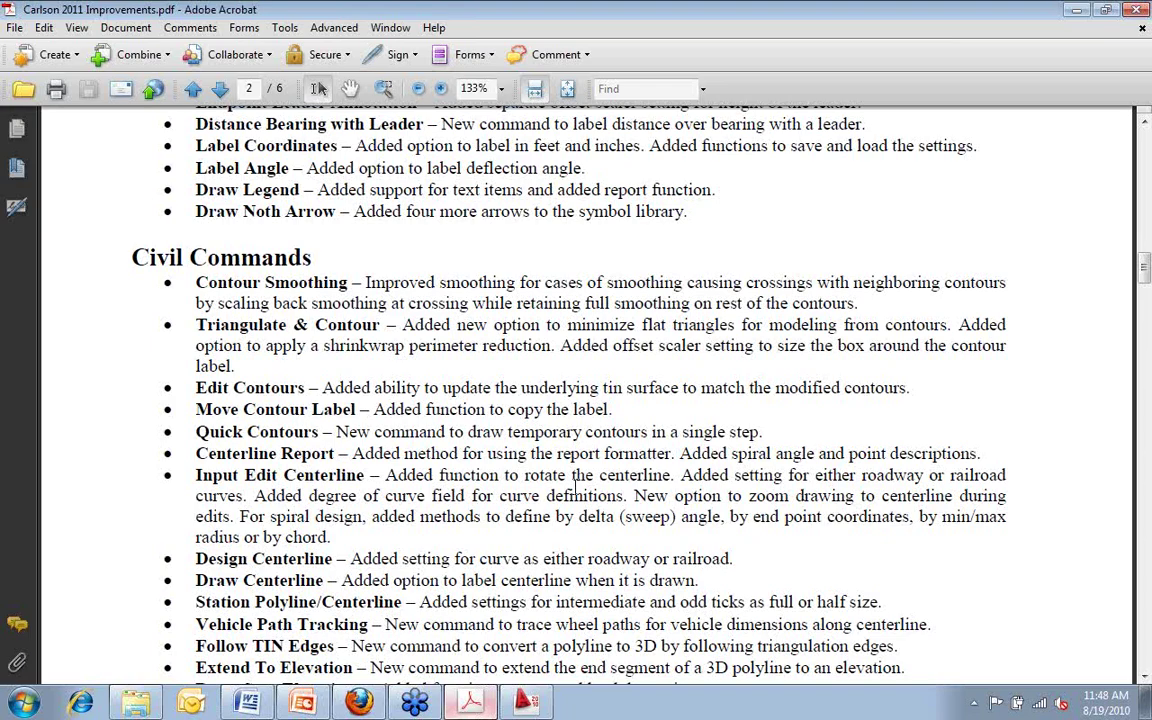
pyautogui.keyDown('ctrl'); pyautogui.scroll(-2, 368, 385); pyautogui.keyUp('ctrl')
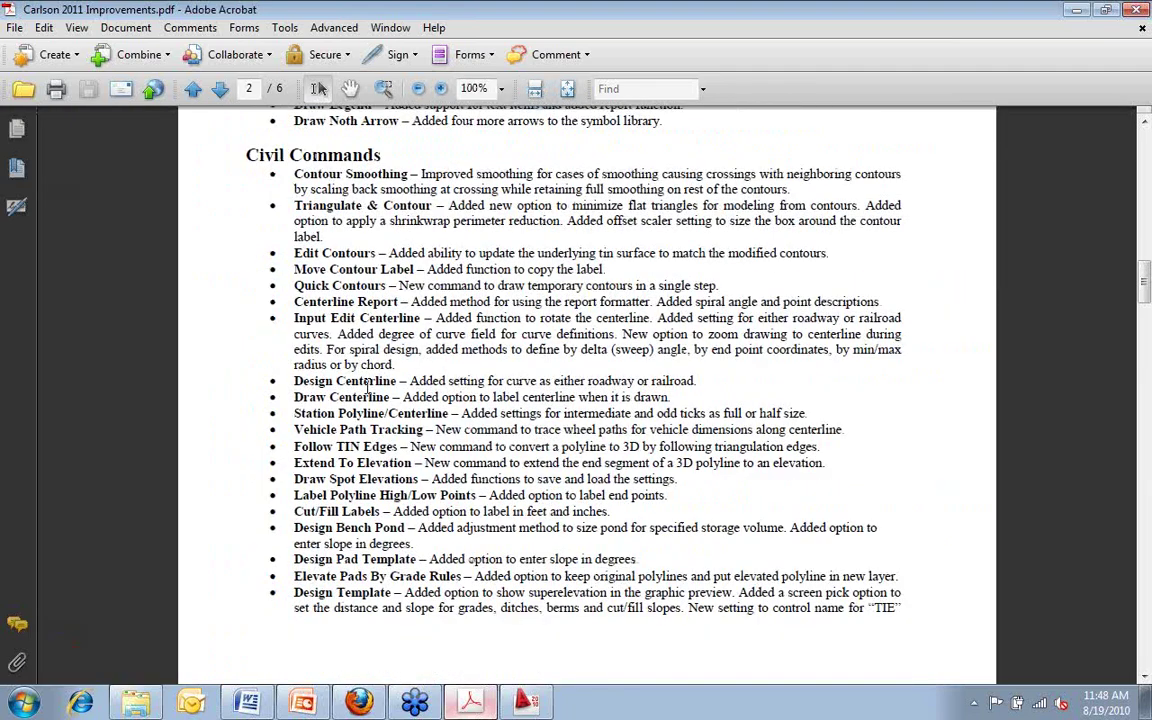